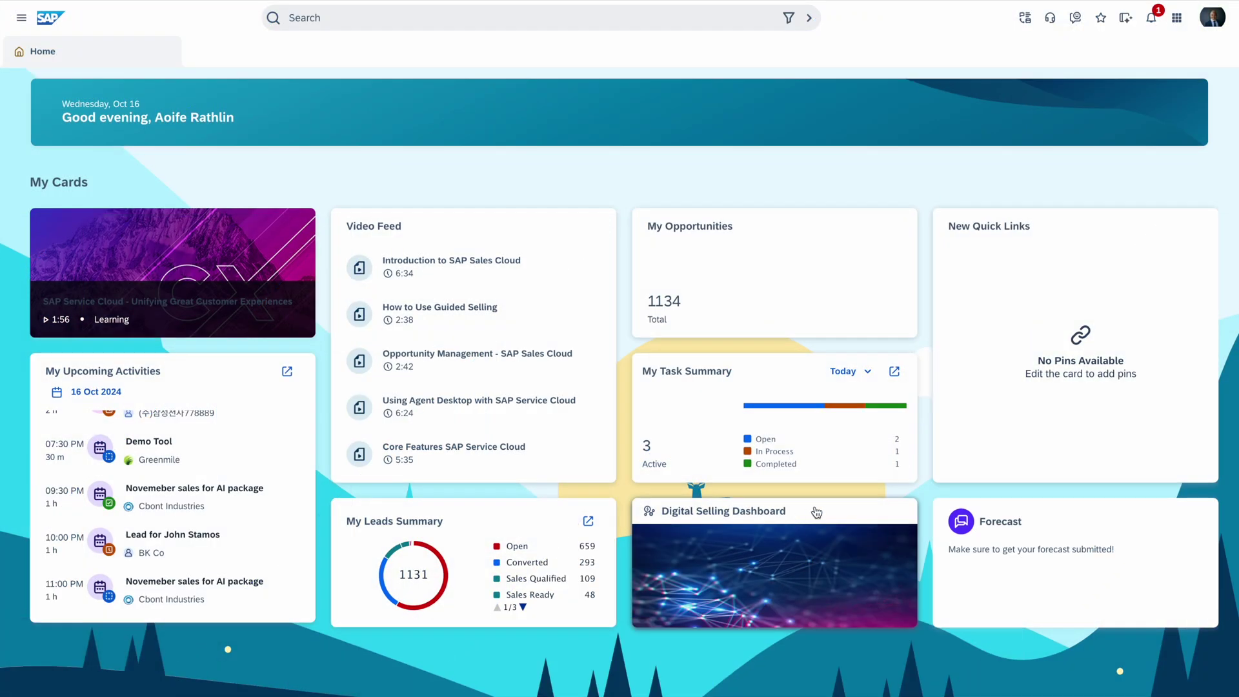
Toggle the side navigation, then open the Digital Selling Dashboard with the November Sales call list.
{"action": "left_click", "coordinate": [21, 20]}
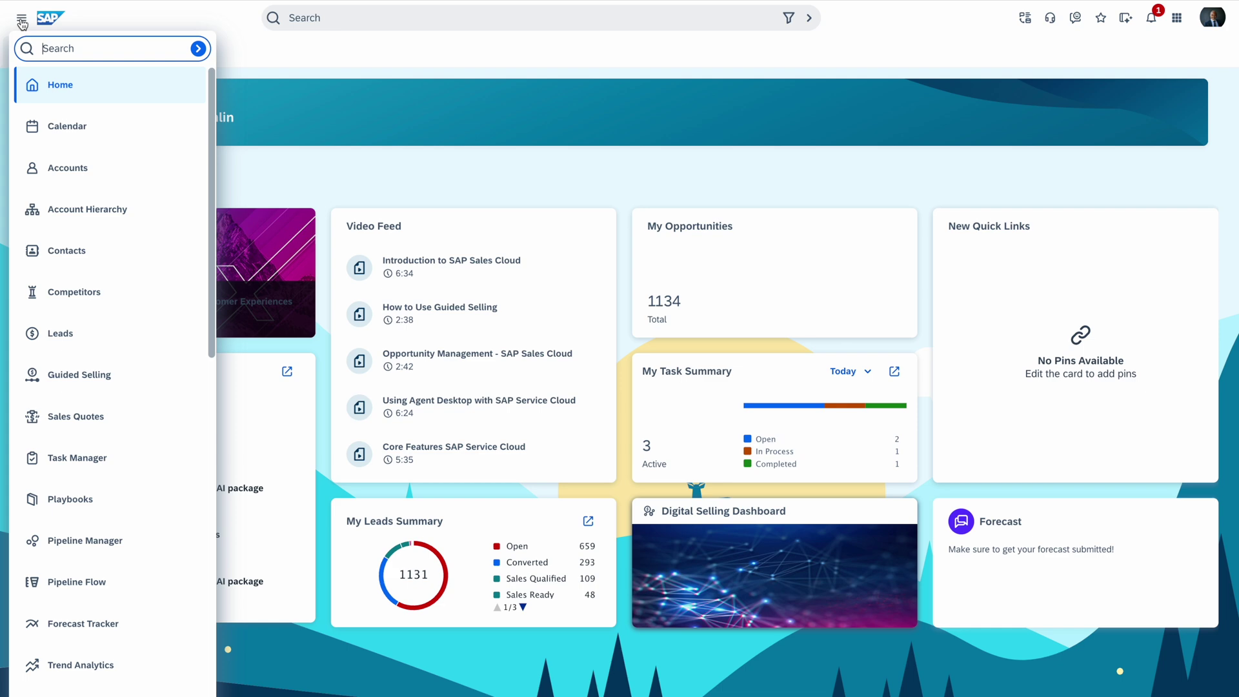
{"action": "left_click", "coordinate": [21, 19]}
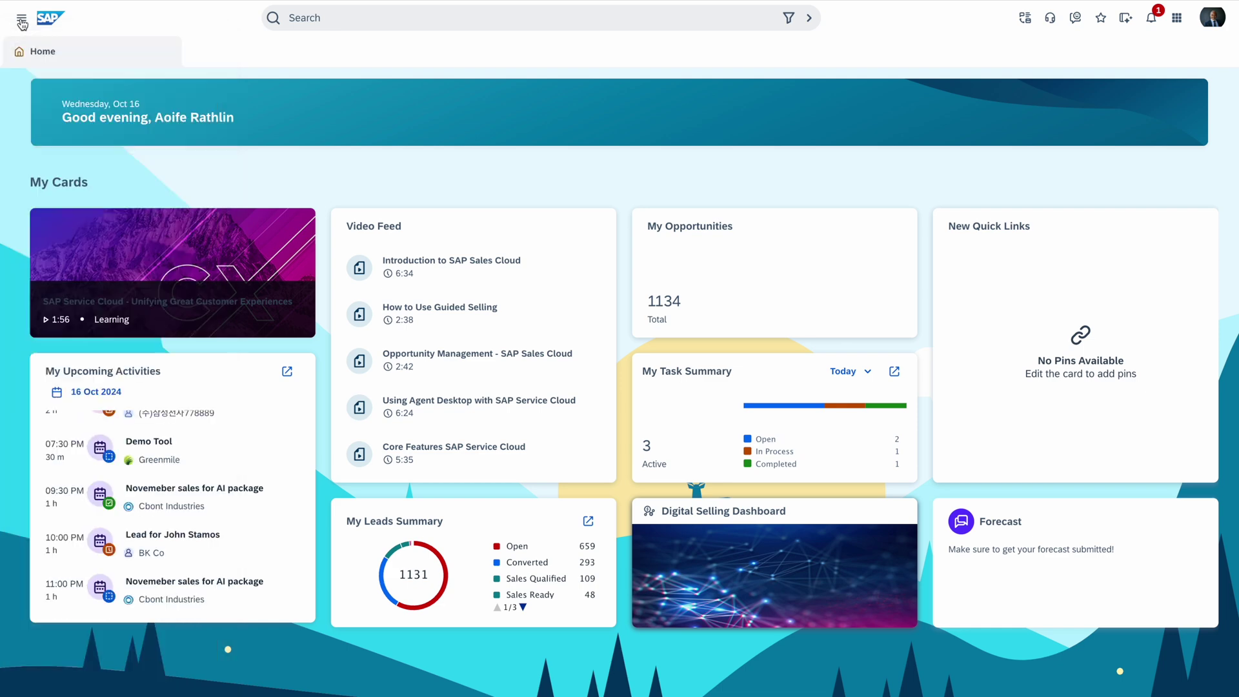
{"action": "left_click", "coordinate": [710, 531]}
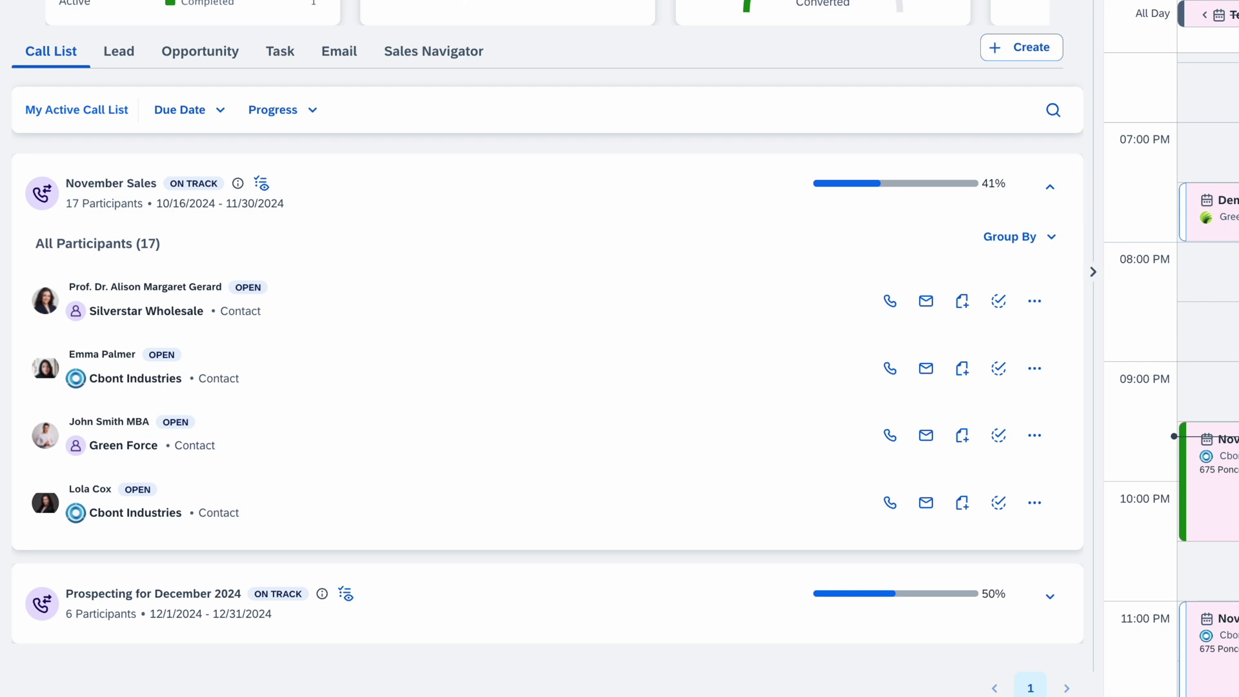
{"action": "scroll", "coordinate": [542, 9], "scroll_direction": "right", "scroll_amount": 3}
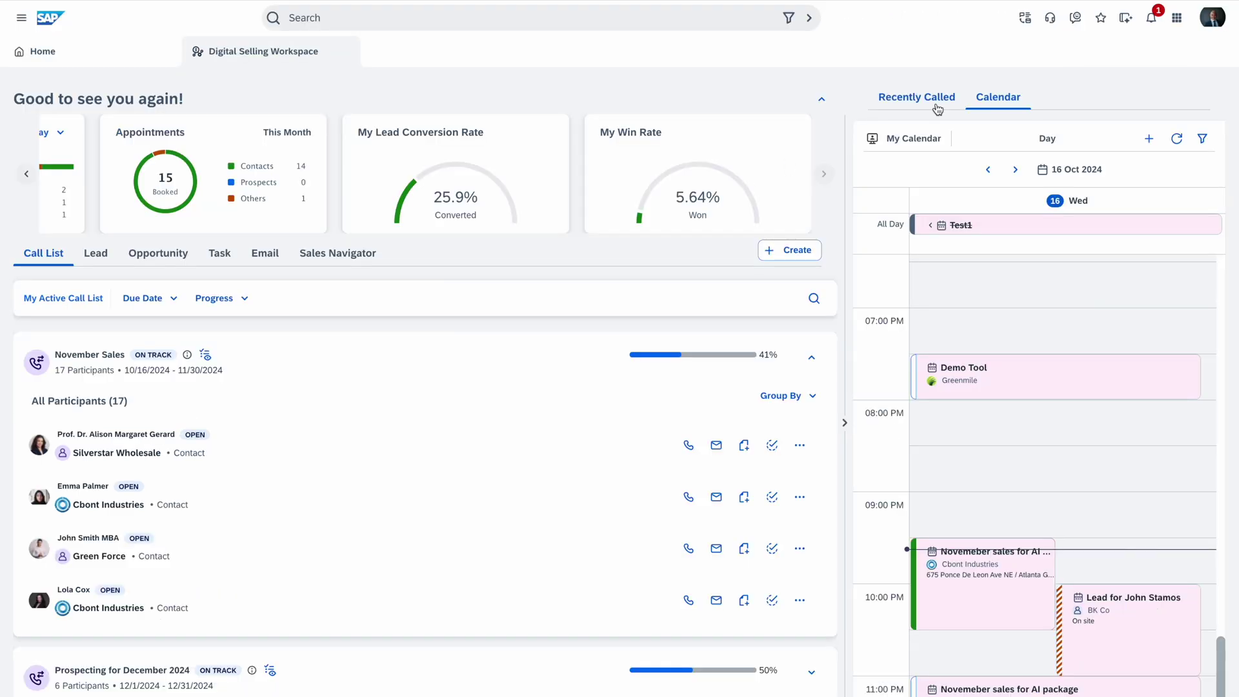
{"action": "scroll", "coordinate": [1032, 431], "scroll_direction": "down", "scroll_amount": 1}
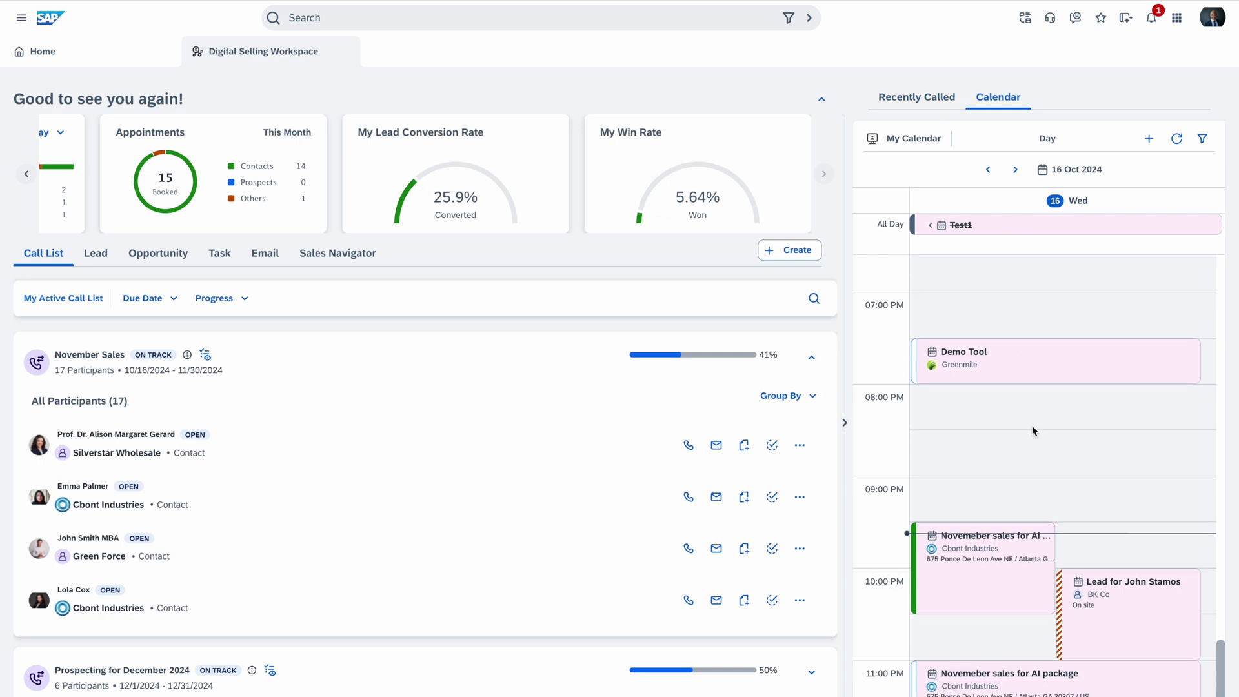
{"action": "scroll", "coordinate": [1033, 430], "scroll_direction": "up", "scroll_amount": 3}
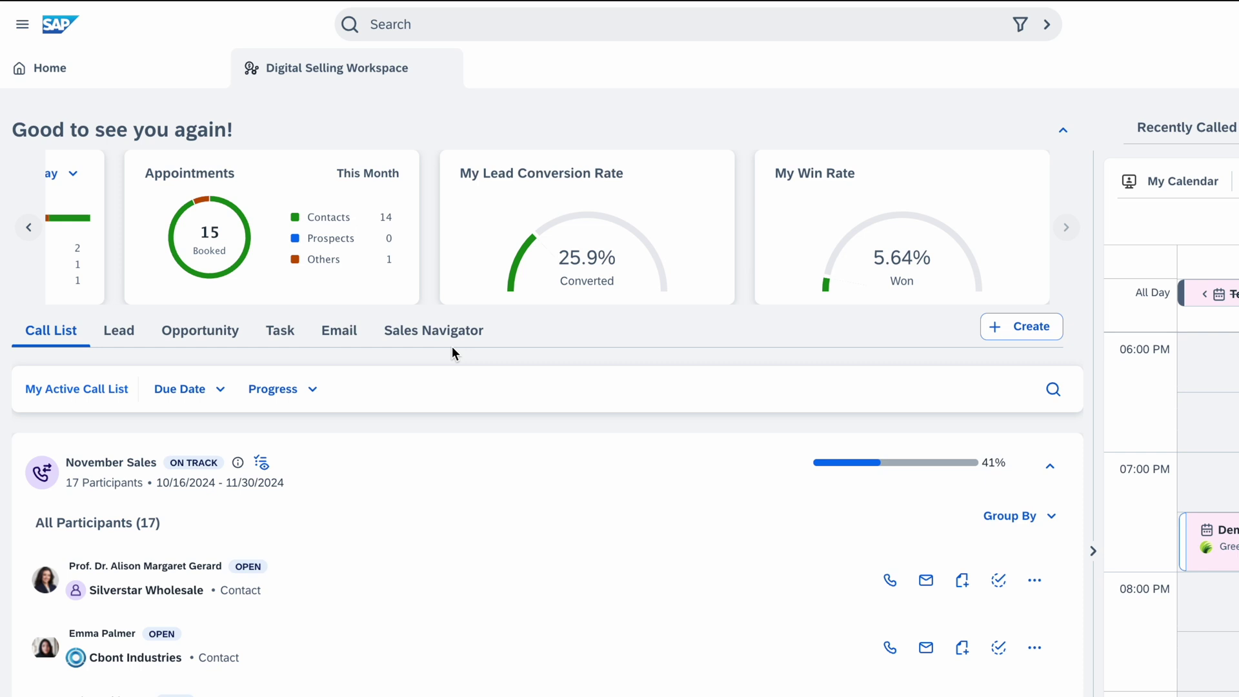
{"action": "left_click", "coordinate": [1016, 328]}
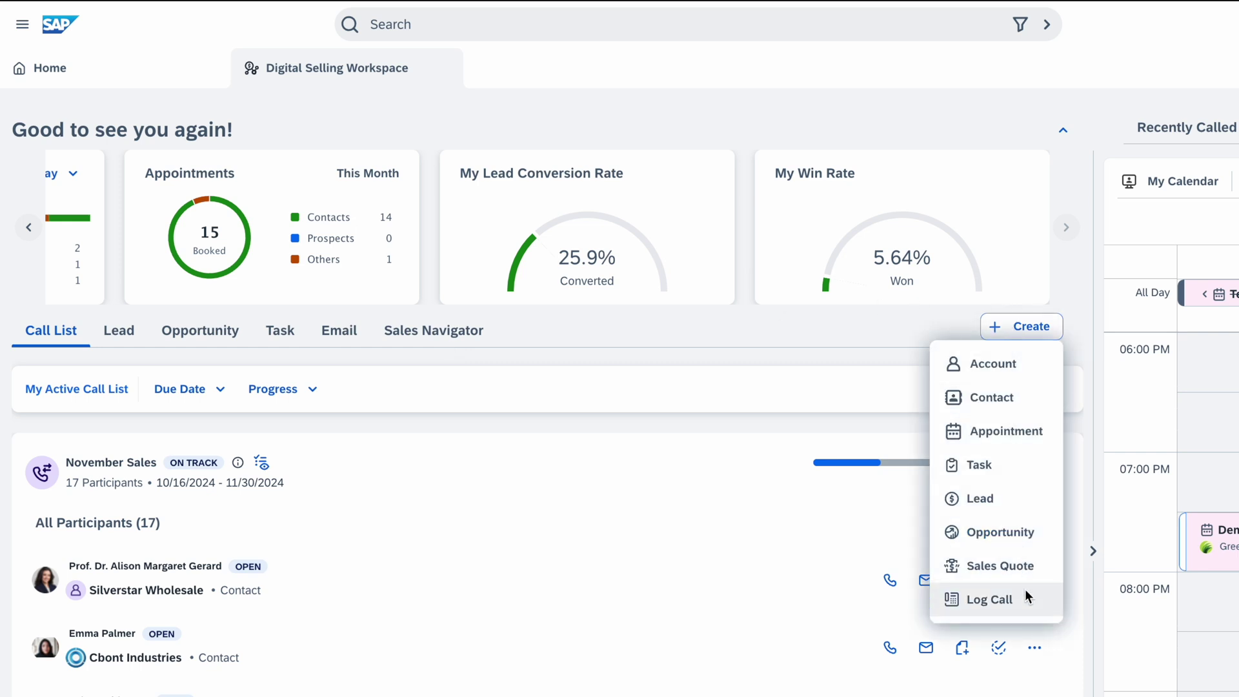
{"action": "left_click", "coordinate": [944, 329]}
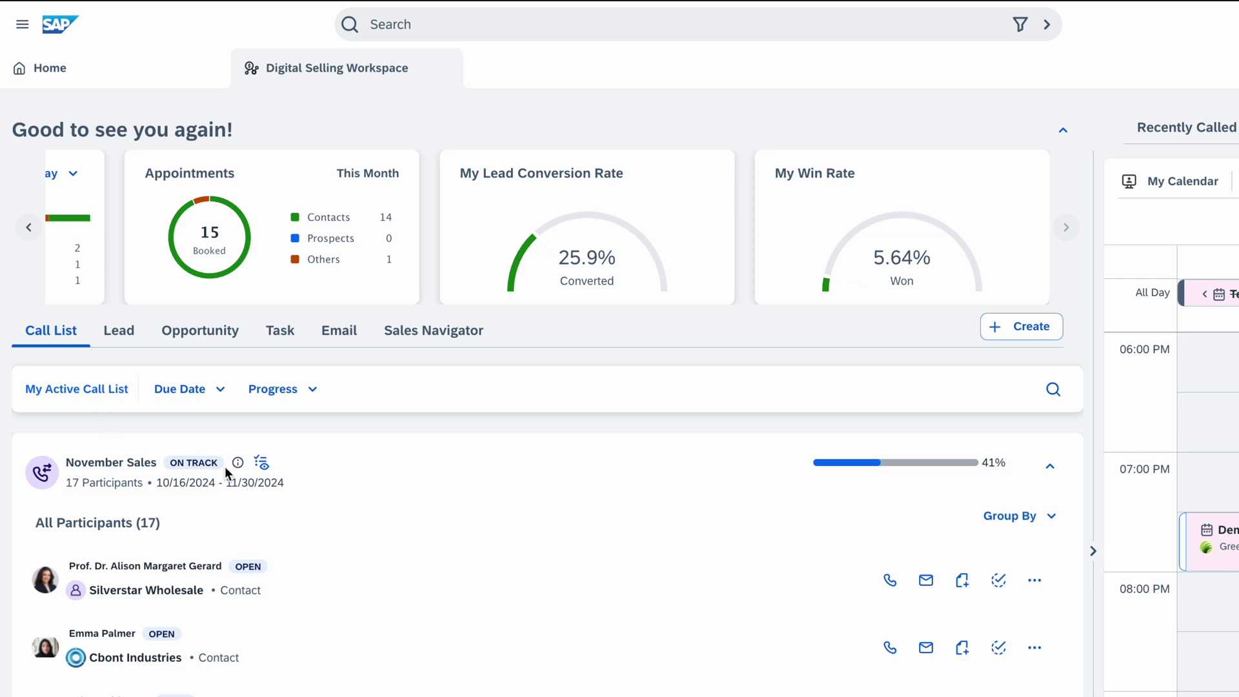
{"action": "mouse_move", "coordinate": [237, 469]}
{"action": "double_click", "coordinate": [114, 524]}
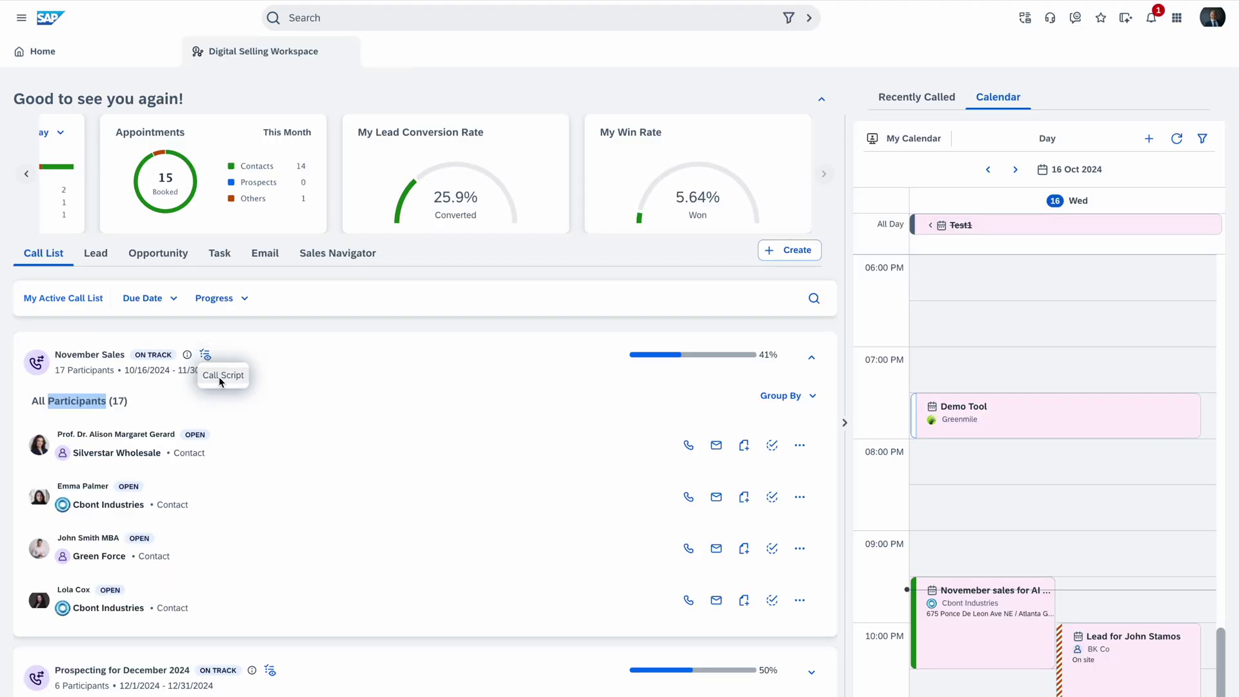
{"action": "left_click", "coordinate": [205, 355]}
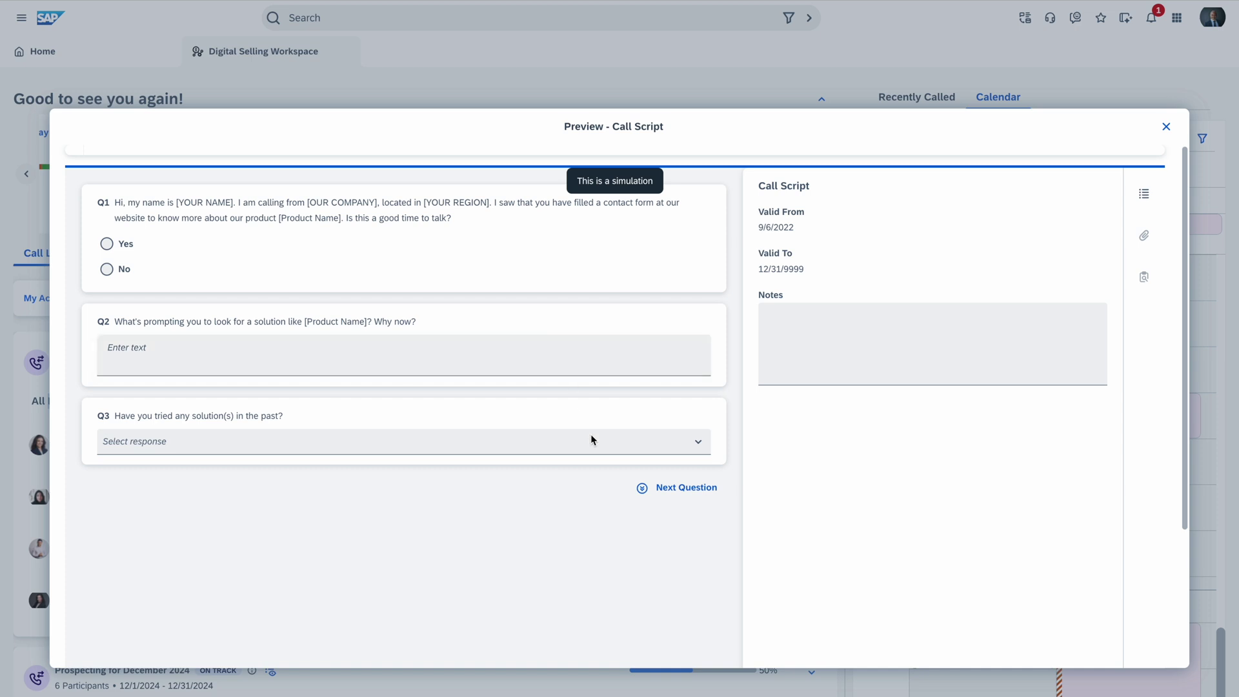
{"action": "scroll", "coordinate": [589, 434], "scroll_direction": "down", "scroll_amount": 1}
{"action": "left_click", "coordinate": [650, 440]}
{"action": "scroll", "coordinate": [561, 491], "scroll_direction": "down", "scroll_amount": 4}
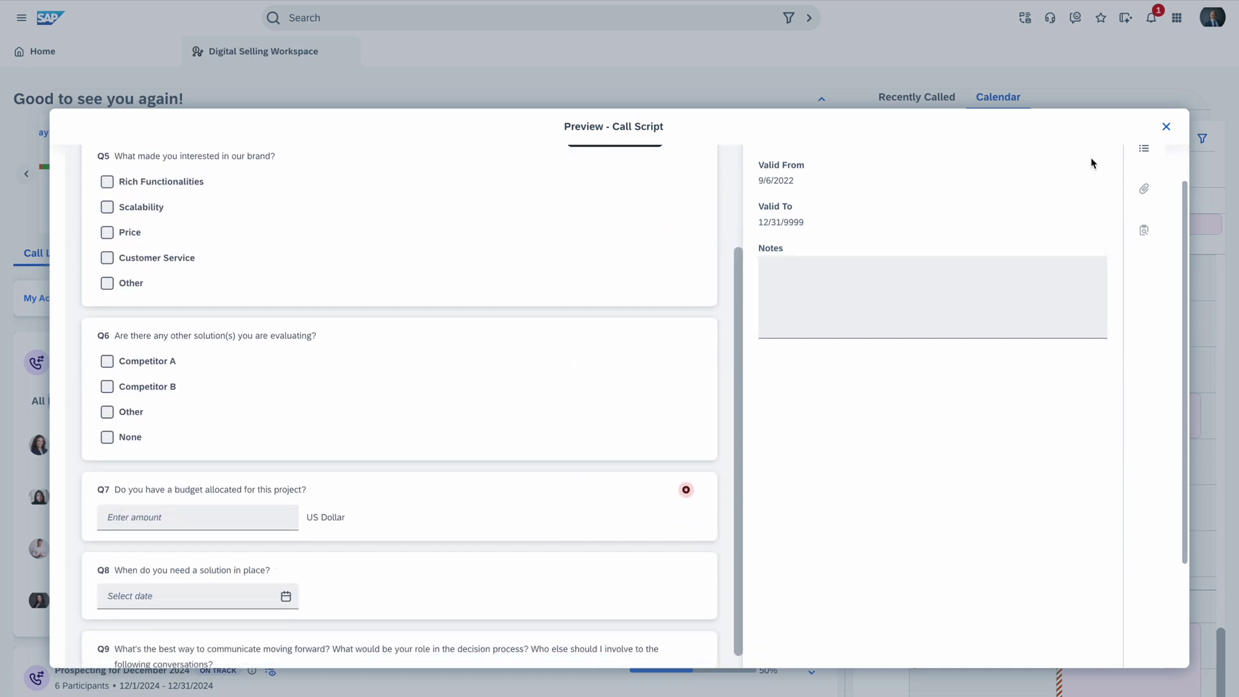
{"action": "left_click", "coordinate": [1165, 128]}
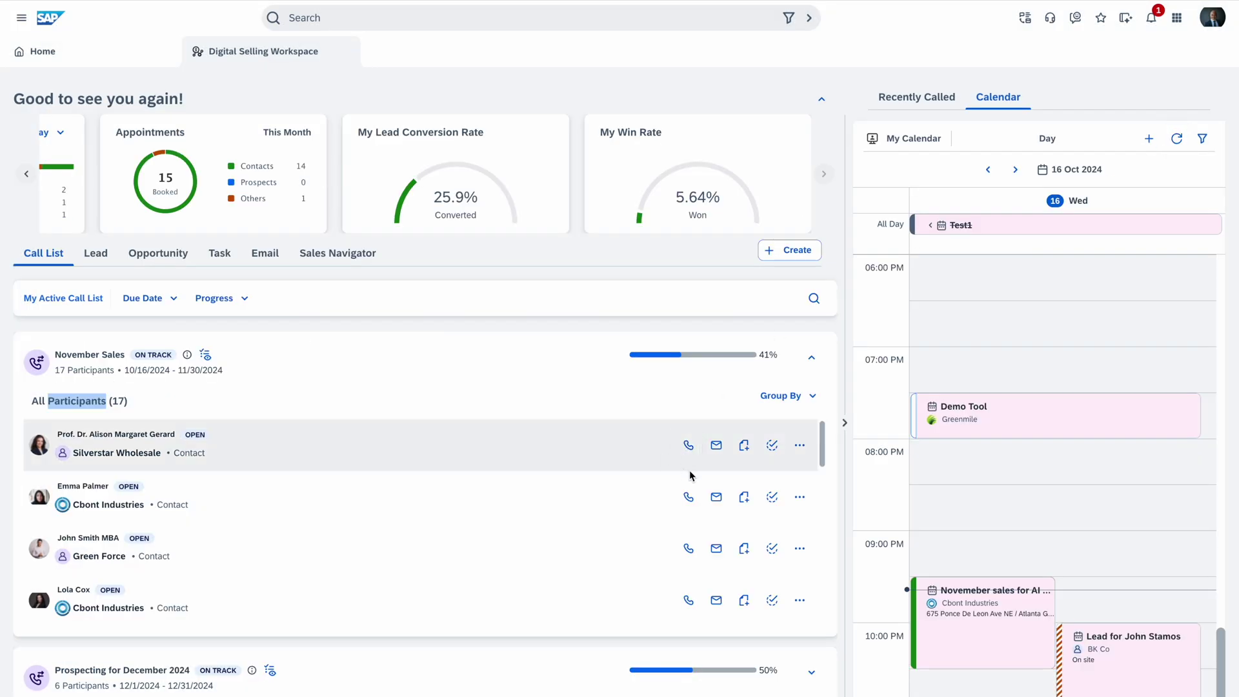
{"action": "scroll", "coordinate": [433, 491], "scroll_direction": "down", "scroll_amount": 8}
{"action": "scroll", "coordinate": [433, 490], "scroll_direction": "up", "scroll_amount": 8}
{"action": "mouse_move", "coordinate": [653, 359]}
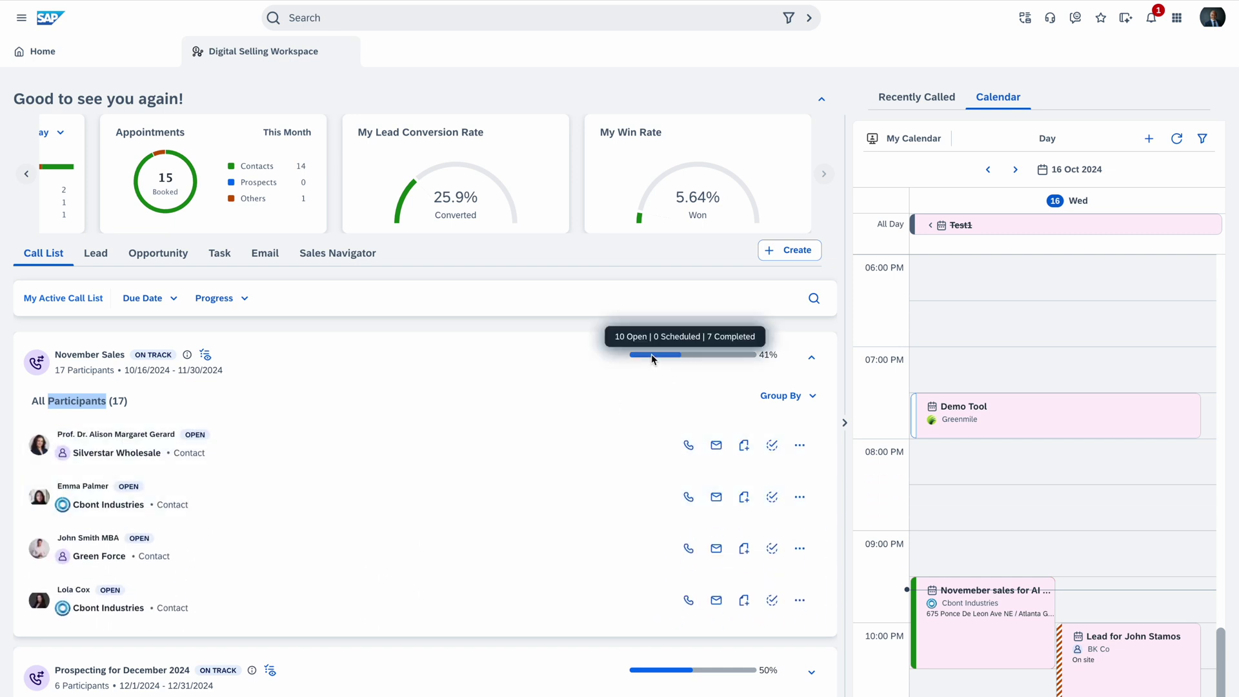
{"action": "left_click", "coordinate": [790, 396]}
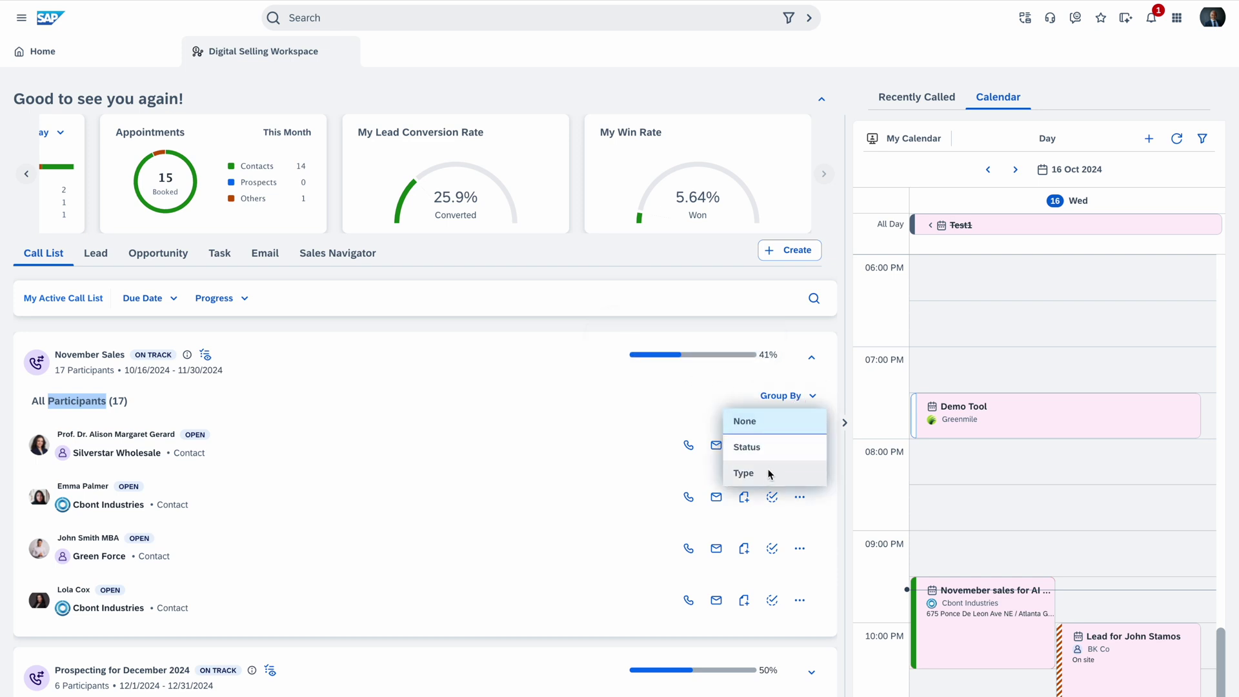
{"action": "left_click", "coordinate": [799, 401]}
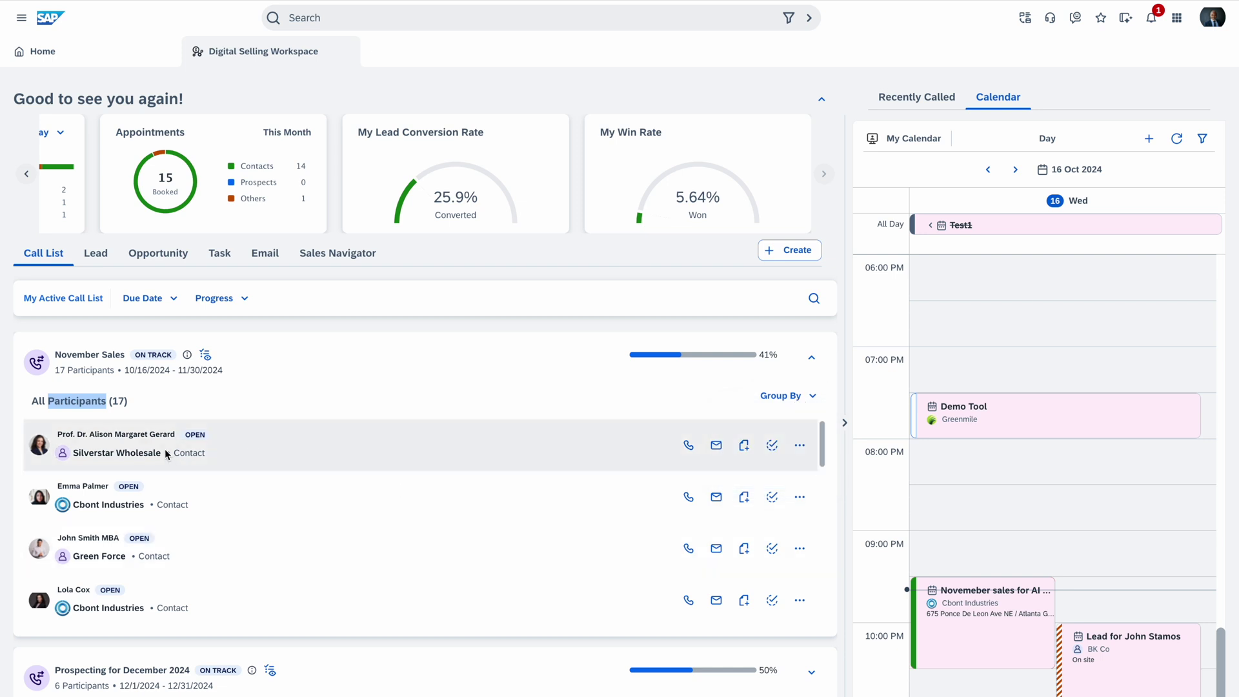
Start an email to the Silverstar Wholesale contact, paste the announcement, and correct the greeting name.
{"action": "left_click", "coordinate": [720, 455]}
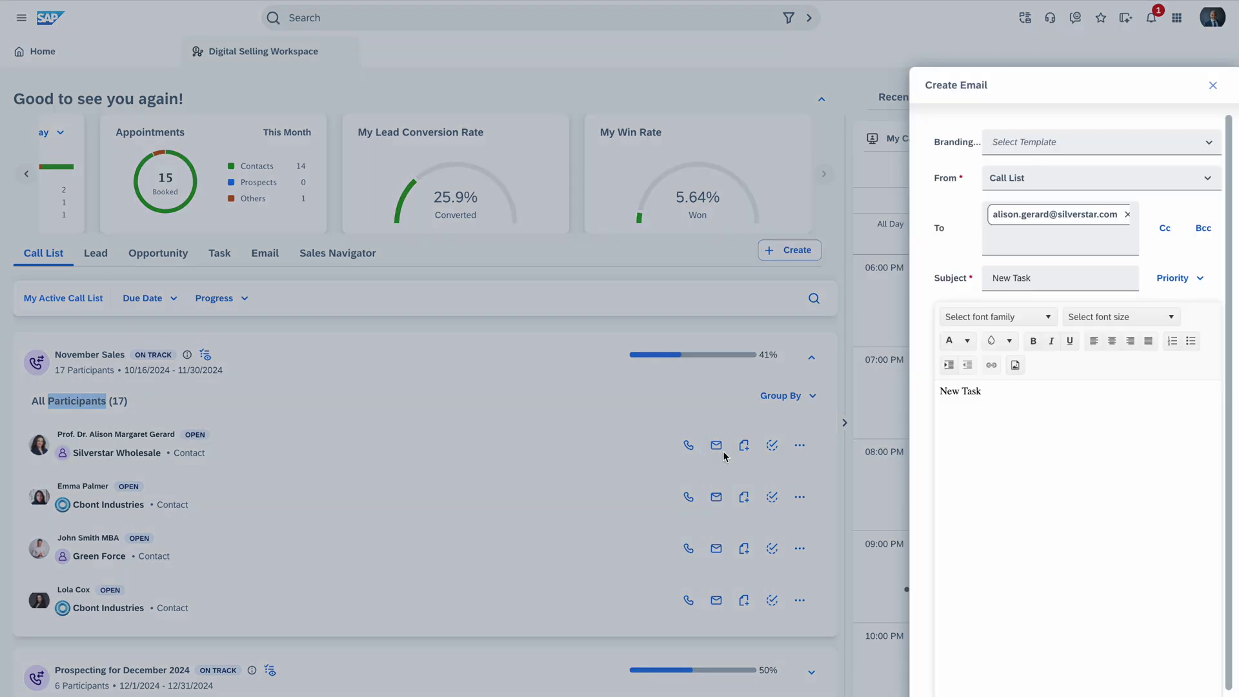
{"action": "left_click", "coordinate": [1003, 395]}
{"action": "key", "text": "ctrl+a"}
{"action": "type", "text": "Hi Sarah, Here’s something exciting for you! There is a new Capability added to sap sales cloud v2 and it is just for you! It is going to change the way you look at customer insights to expedite sales Keep watching this space to find out the launch date. Best Regards, Aiofe"}
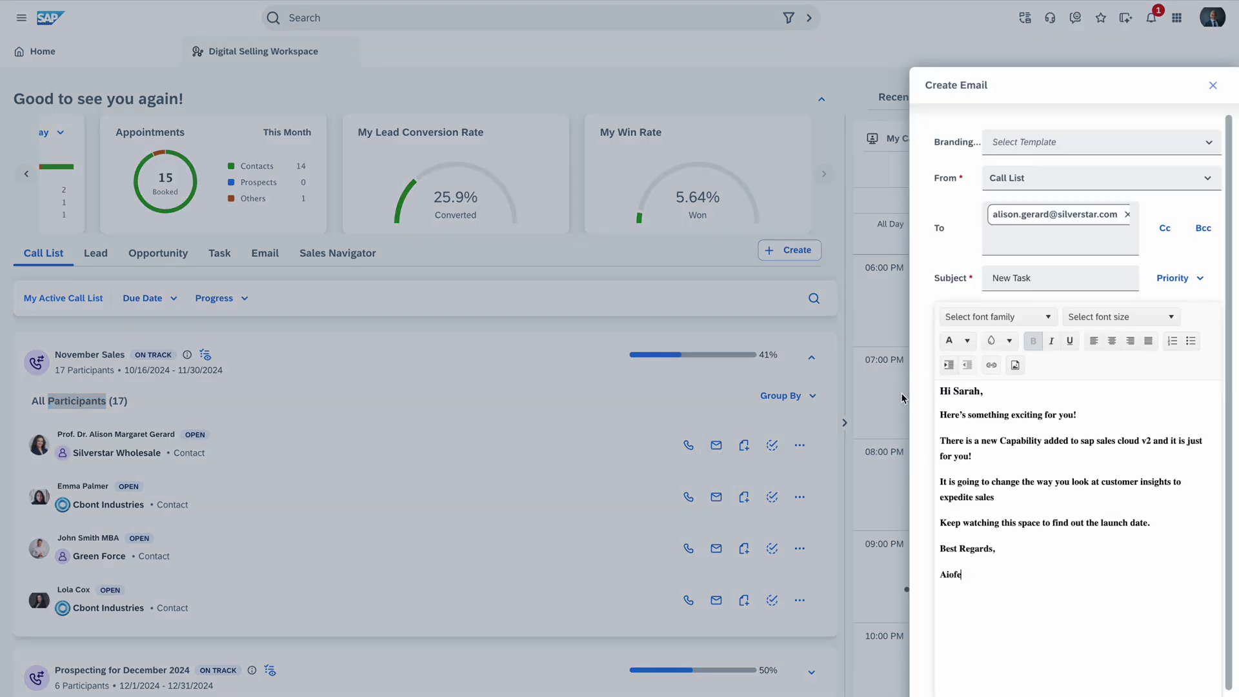
{"action": "double_click", "coordinate": [966, 393]}
{"action": "key", "text": "BackSpace"}
{"action": "type", "text": "Alison,"}
Format the whole email body as 12px, non-bold italic text.
{"action": "left_click_drag", "start_coordinate": [987, 576], "coordinate": [929, 389]}
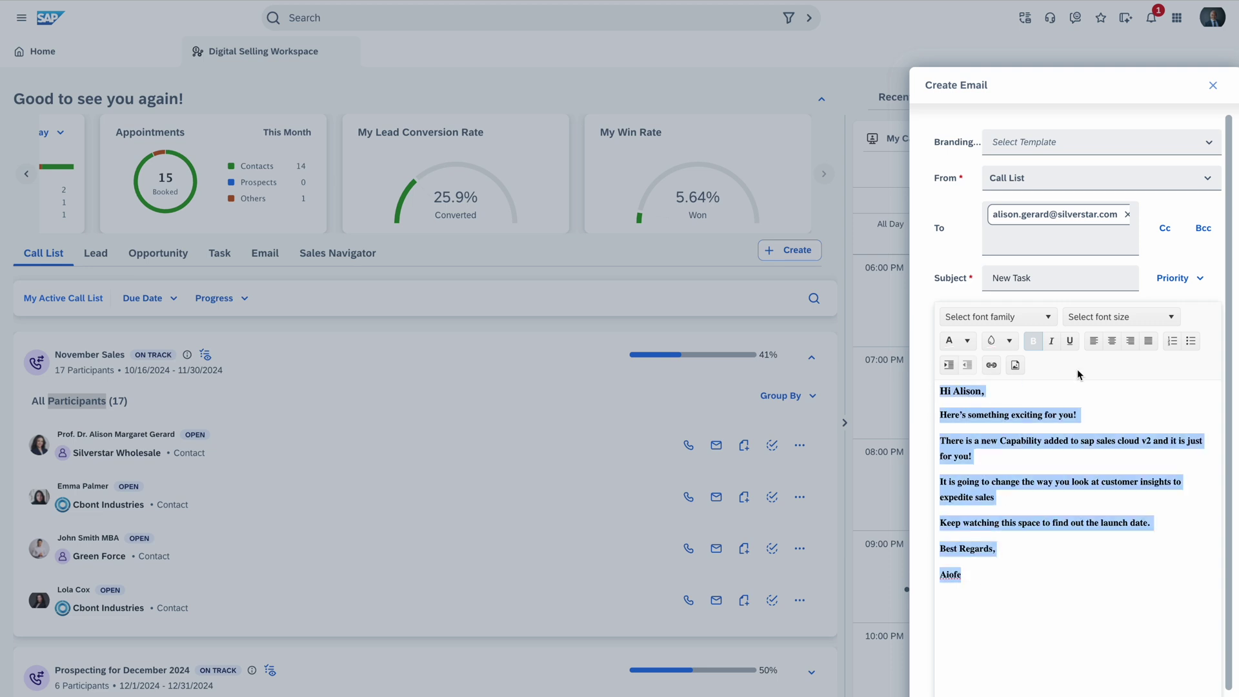
{"action": "left_click", "coordinate": [1119, 316]}
{"action": "left_click", "coordinate": [1090, 388]}
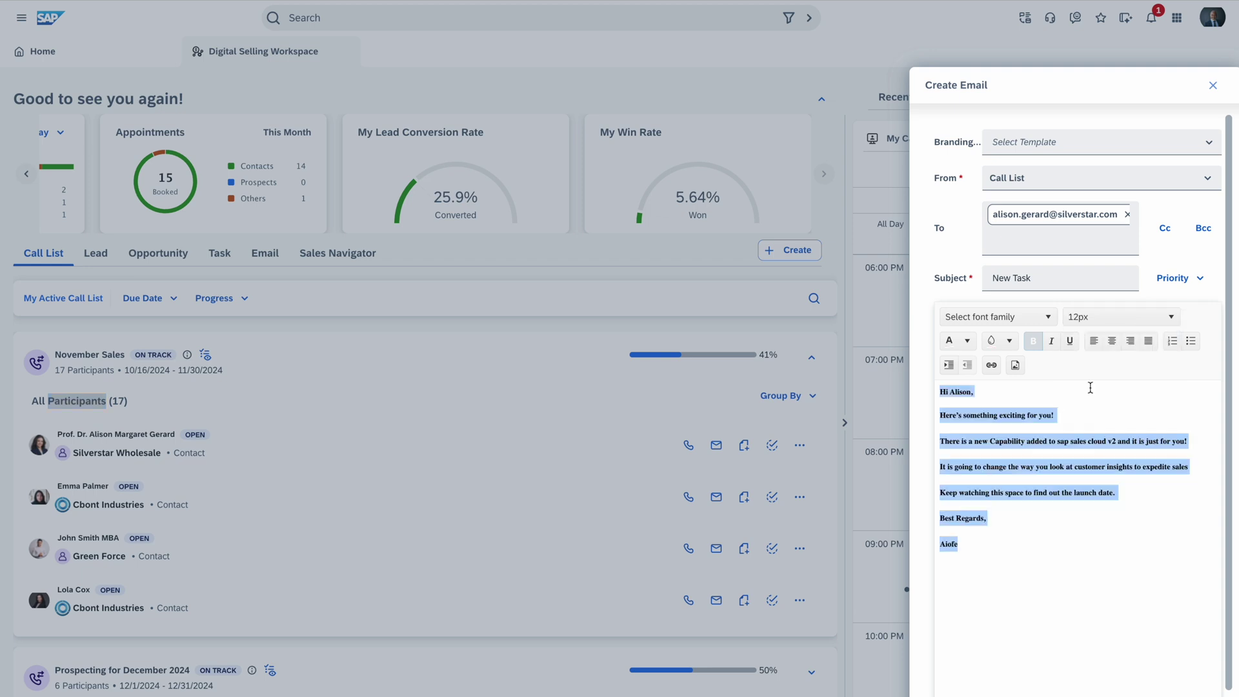
{"action": "left_click", "coordinate": [1032, 340]}
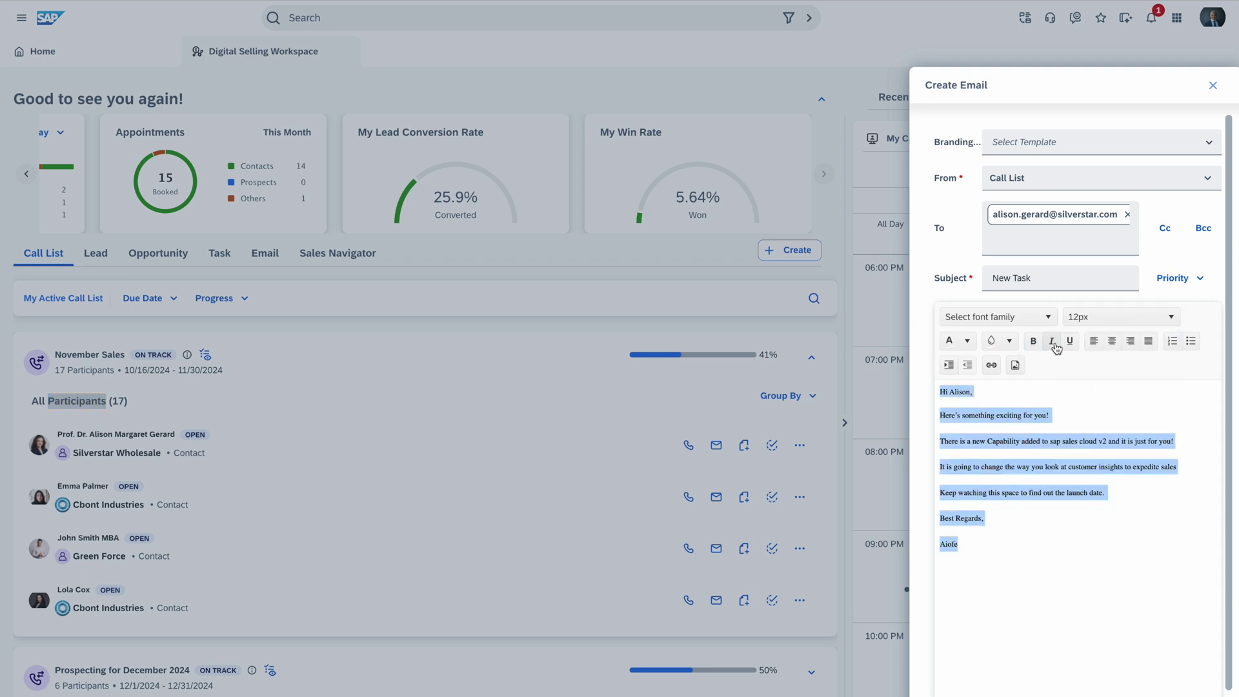
{"action": "left_click", "coordinate": [1057, 343]}
Change the subject to 'New AI capability in sales cloudv2' and close the preview.
{"action": "left_click", "coordinate": [1032, 279]}
{"action": "double_click", "coordinate": [1032, 279]}
{"action": "key", "text": "BackSpace"}
{"action": "type", "text": "AI capability in sales clou"}
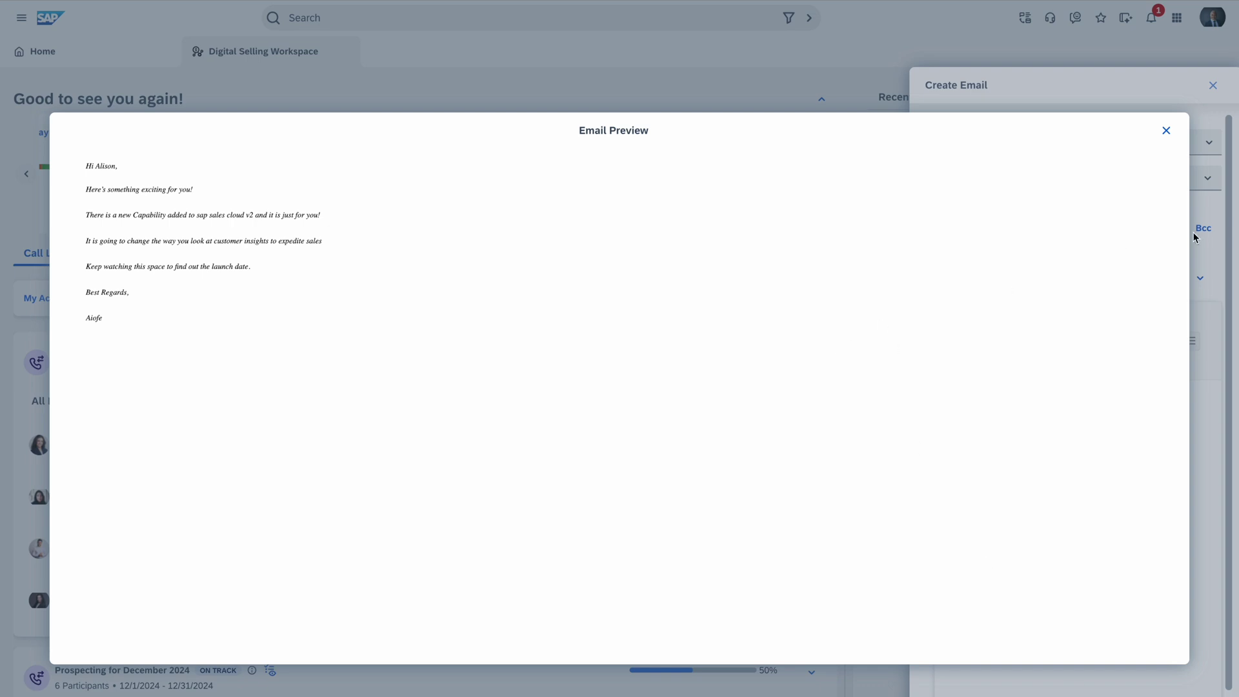
{"action": "left_click", "coordinate": [1166, 131]}
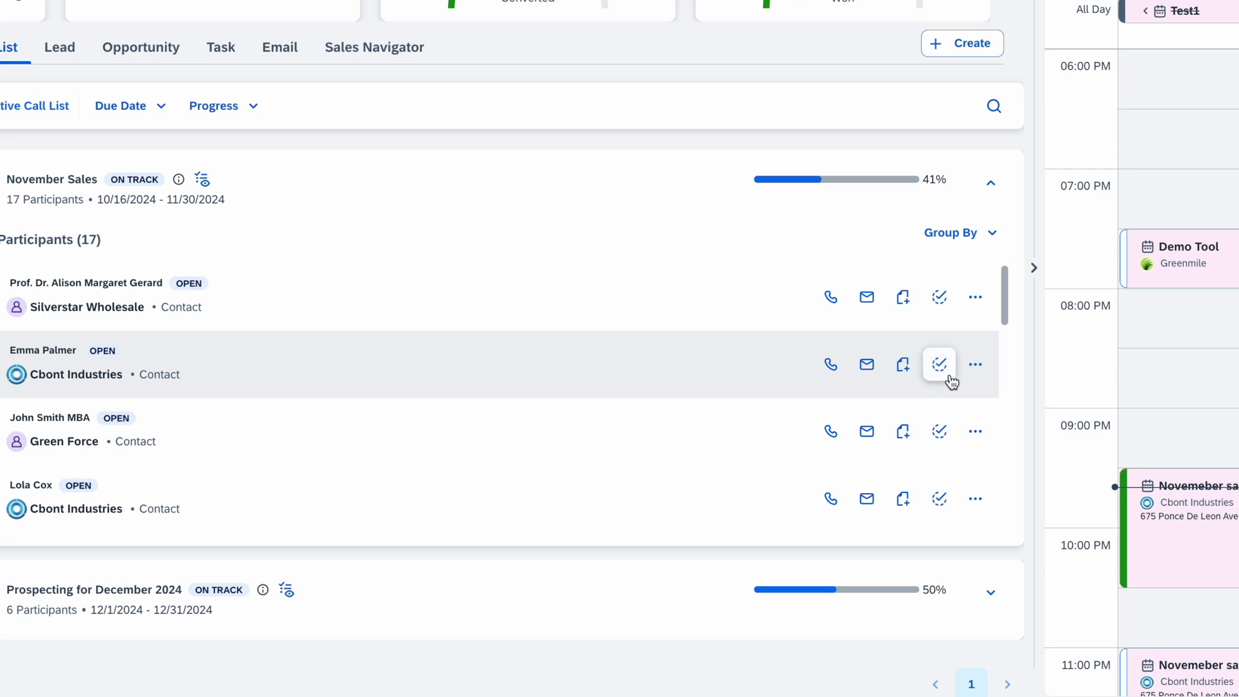
Check the follow-ups listed under the second participant's extra actions.
{"action": "left_click", "coordinate": [974, 366]}
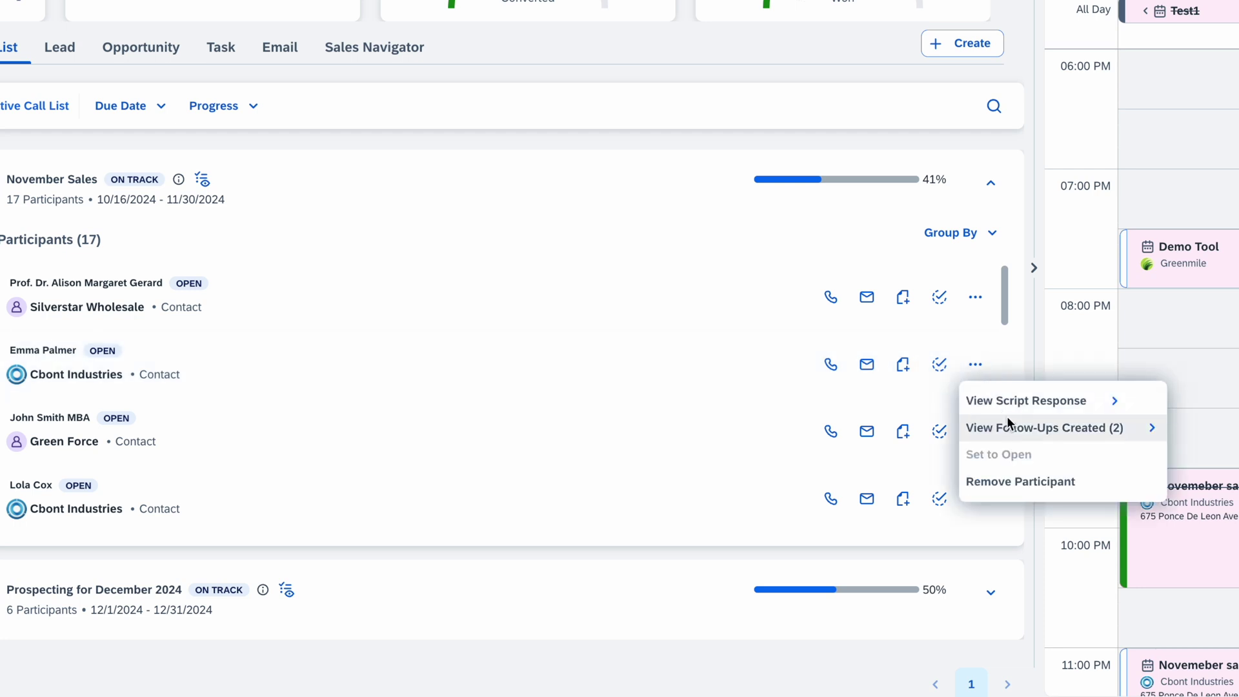
{"action": "left_click", "coordinate": [1153, 428]}
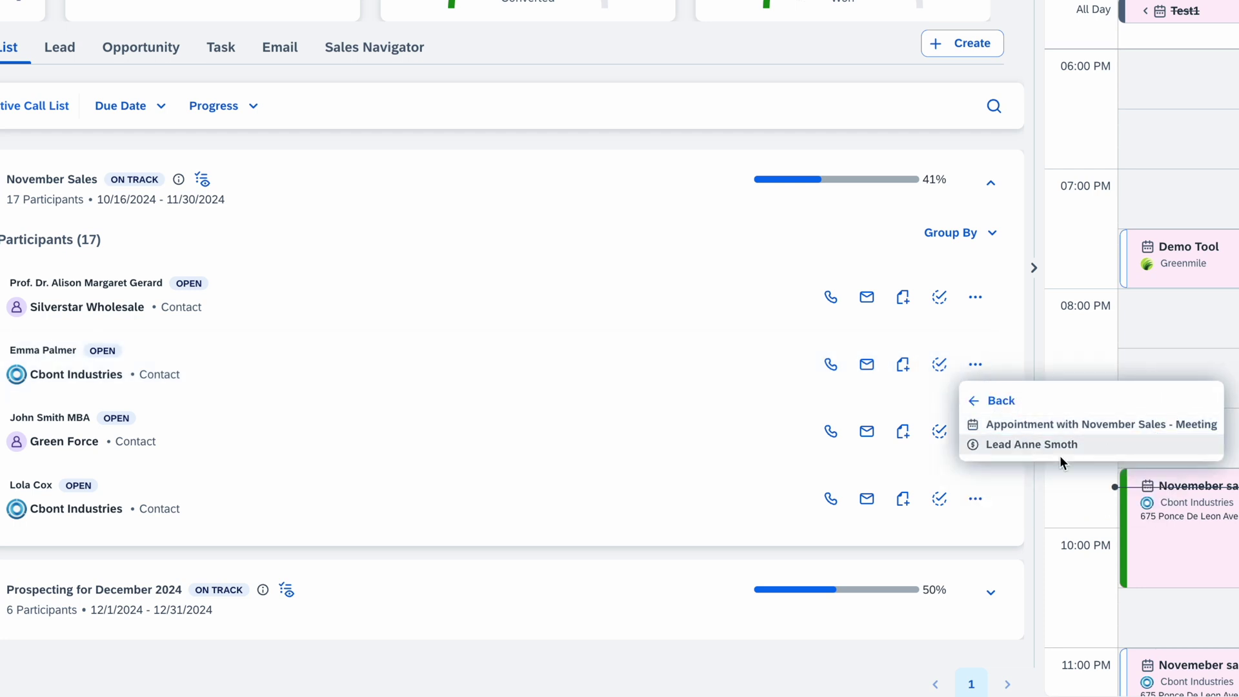
{"action": "left_click", "coordinate": [985, 400]}
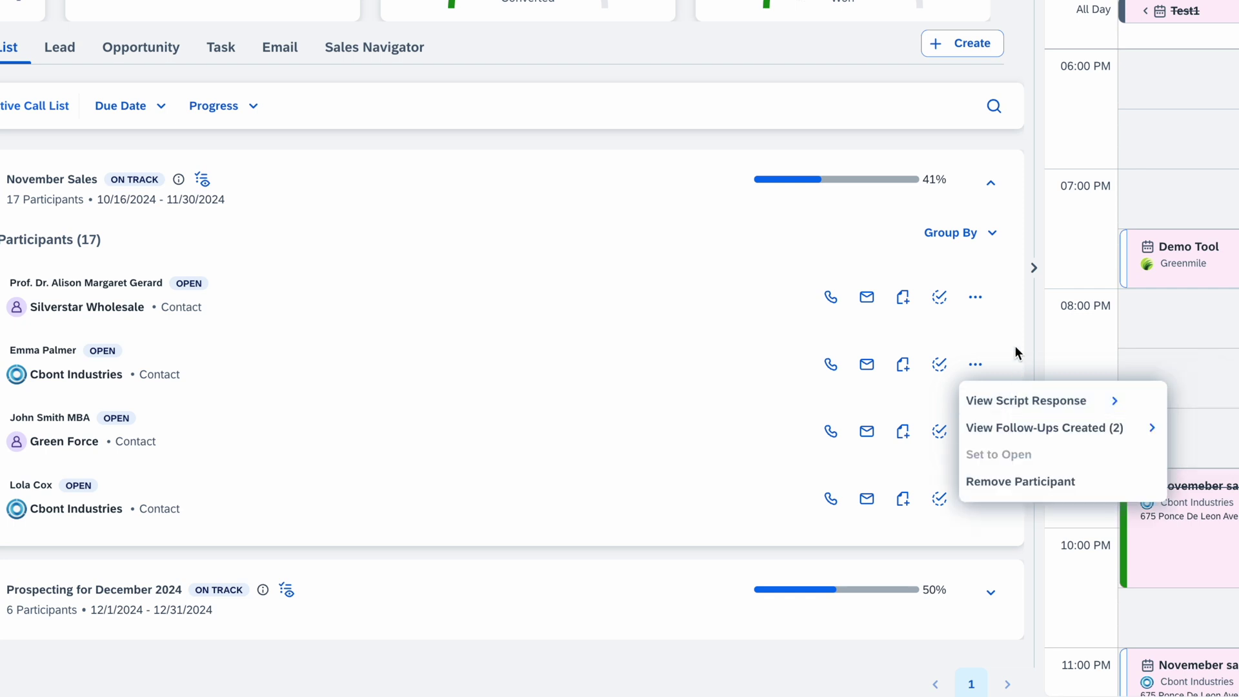
Scroll down the call list and show the call options with two phone numbers for the third participant.
{"action": "scroll", "coordinate": [1006, 335], "scroll_direction": "down", "scroll_amount": 1}
{"action": "scroll", "coordinate": [1006, 336], "scroll_direction": "down", "scroll_amount": 1}
{"action": "scroll", "coordinate": [1009, 340], "scroll_direction": "up", "scroll_amount": 1}
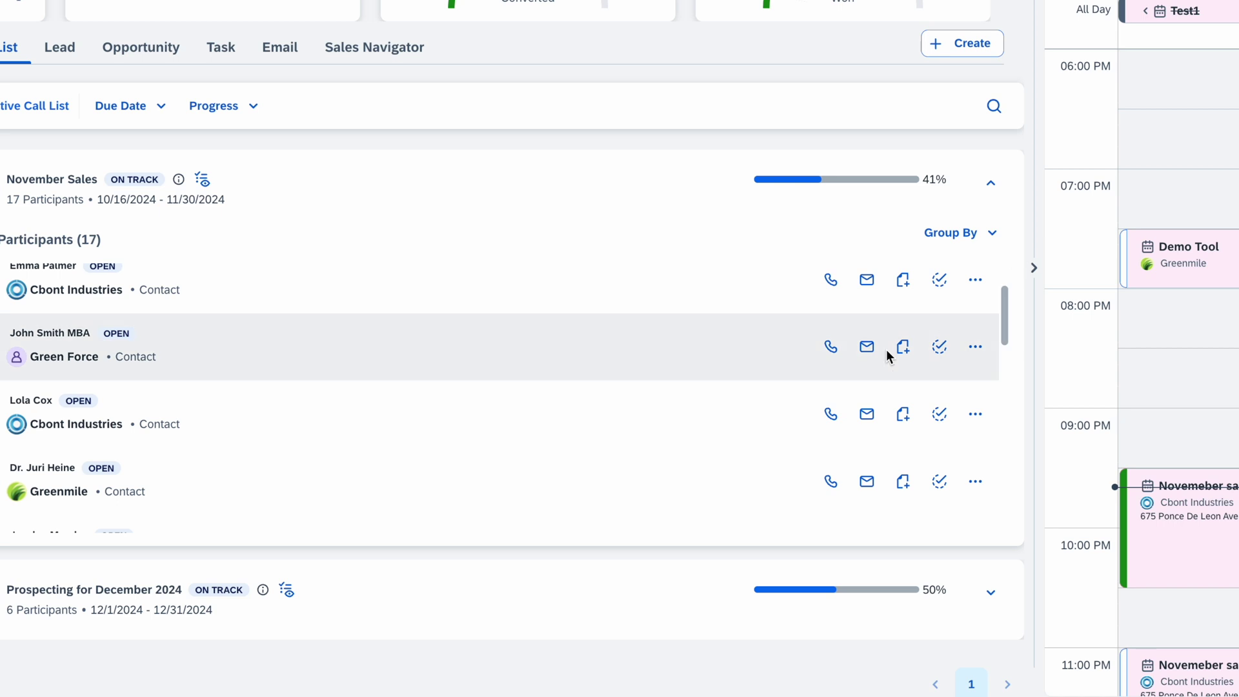
{"action": "scroll", "coordinate": [855, 408], "scroll_direction": "down", "scroll_amount": 5}
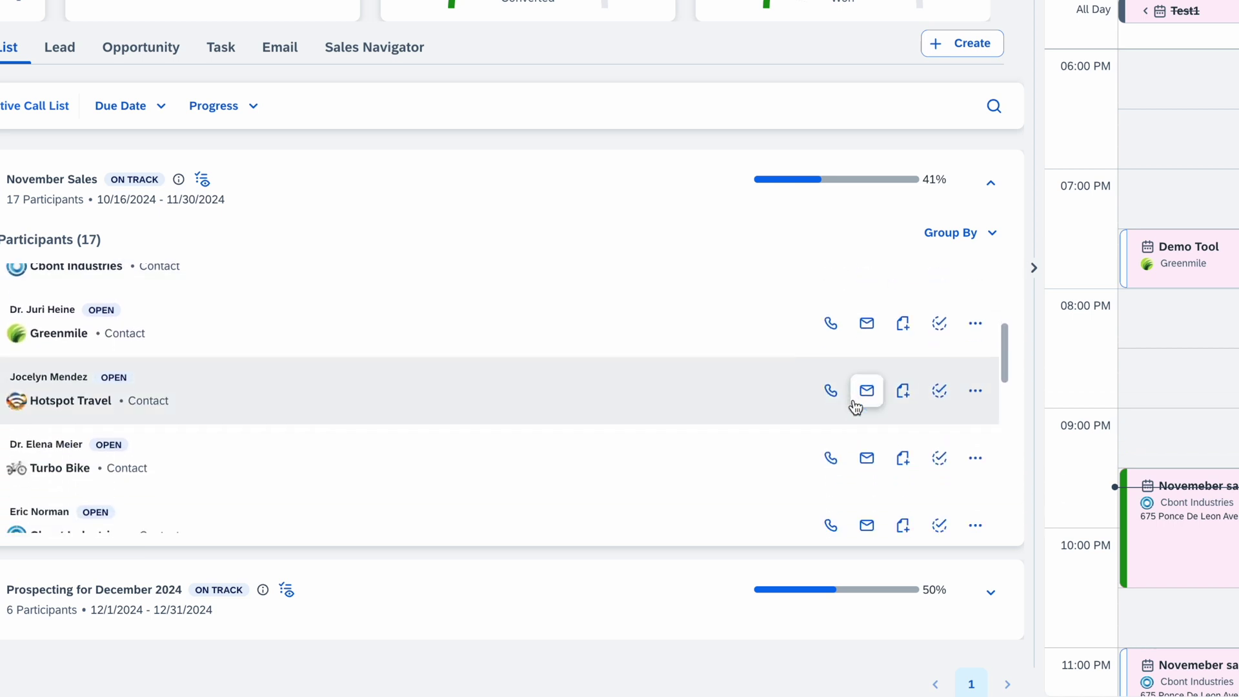
{"action": "scroll", "coordinate": [855, 407], "scroll_direction": "down", "scroll_amount": 1}
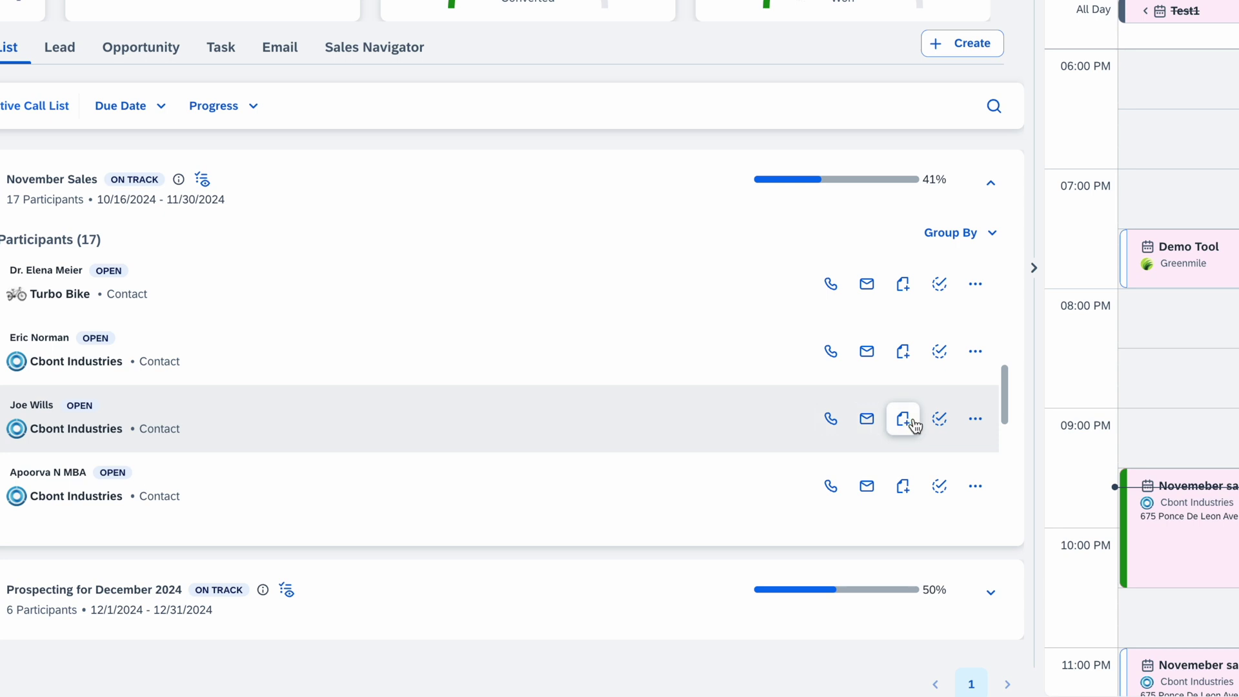
{"action": "left_click", "coordinate": [973, 421]}
{"action": "left_click", "coordinate": [972, 425]}
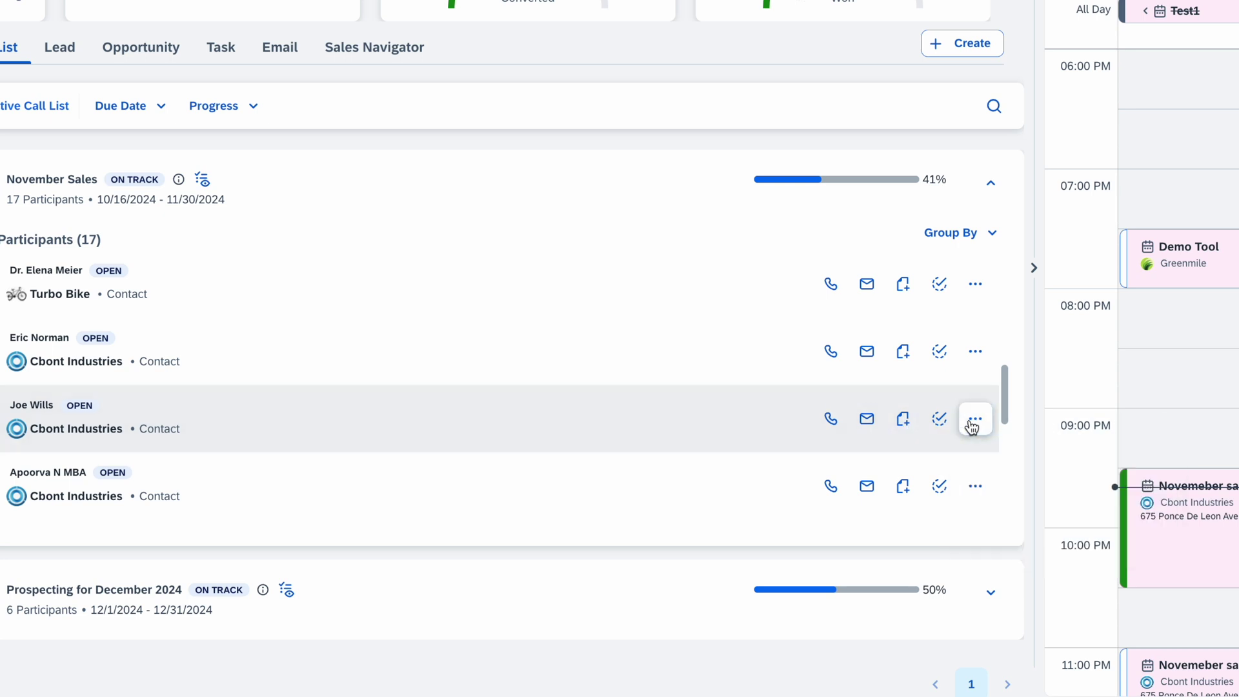
{"action": "left_click", "coordinate": [831, 421]}
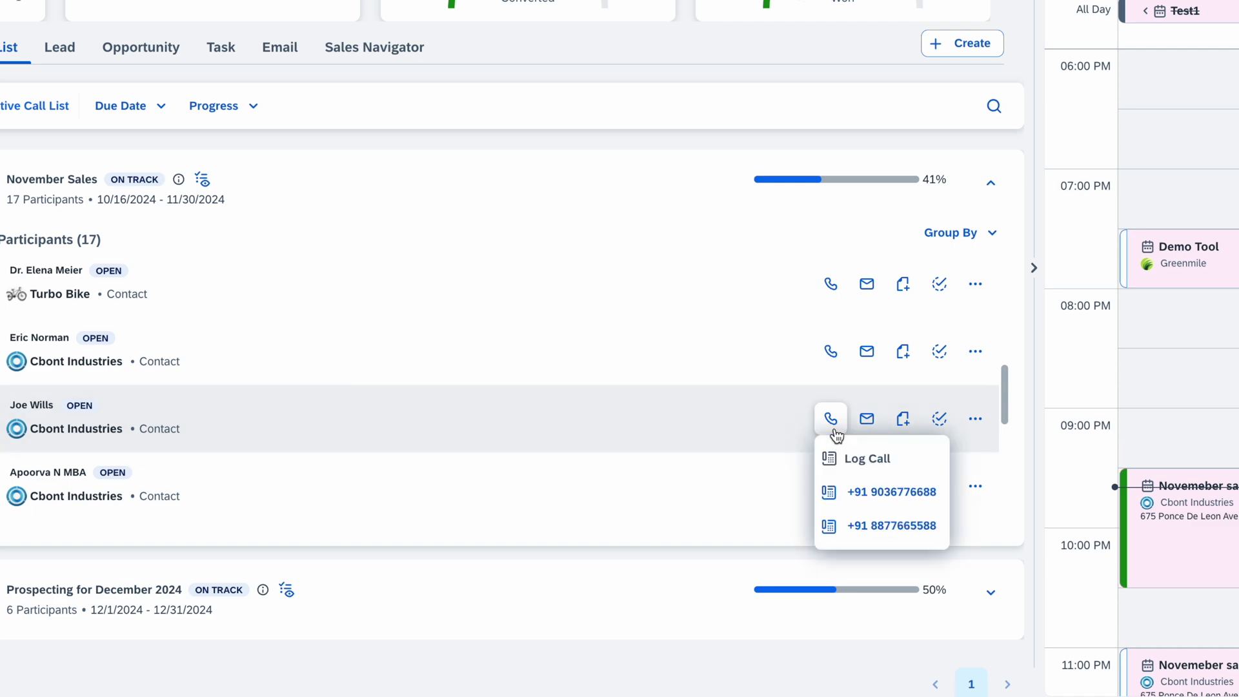
Call the first number, open the Log Call script, and mark Competitors A and B as evaluated.
{"action": "left_click", "coordinate": [858, 497]}
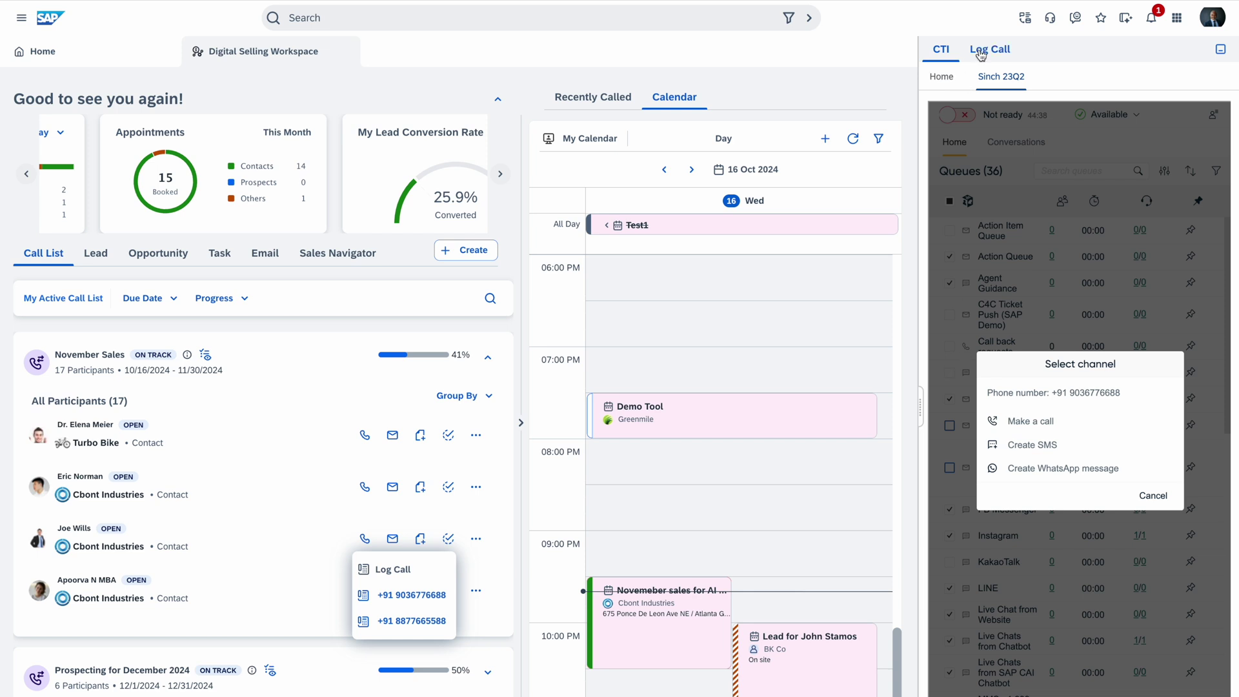
{"action": "left_click", "coordinate": [1003, 52]}
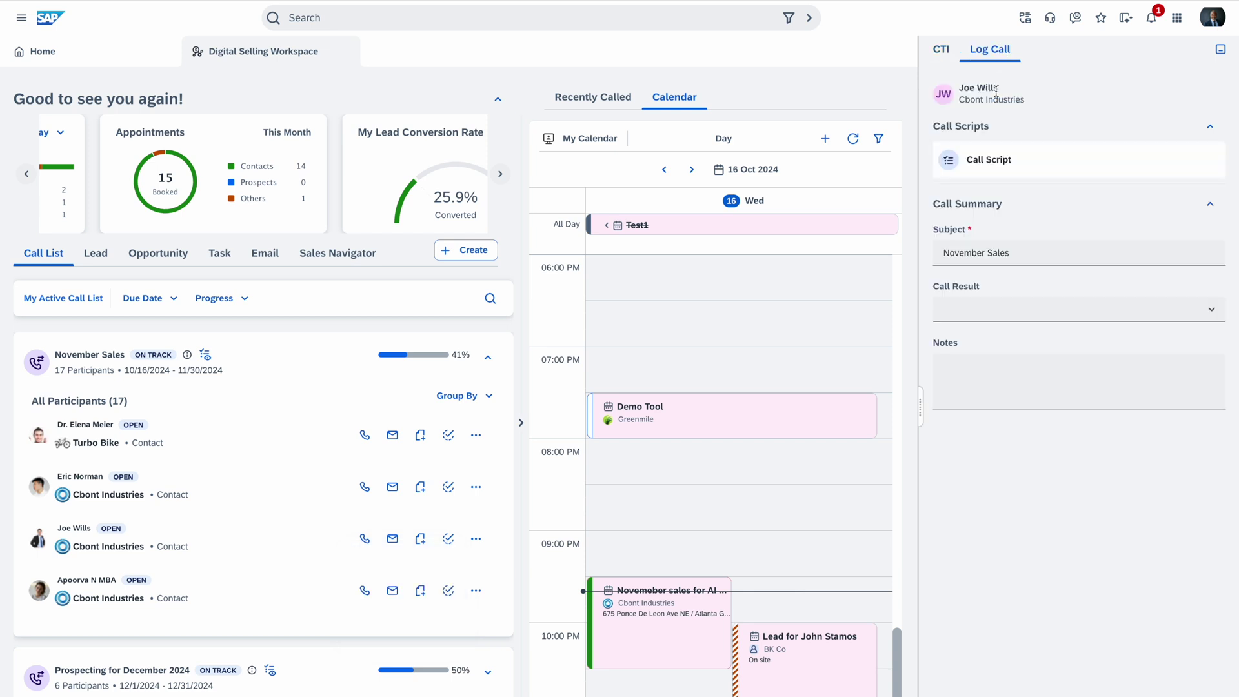
{"action": "left_click", "coordinate": [985, 171]}
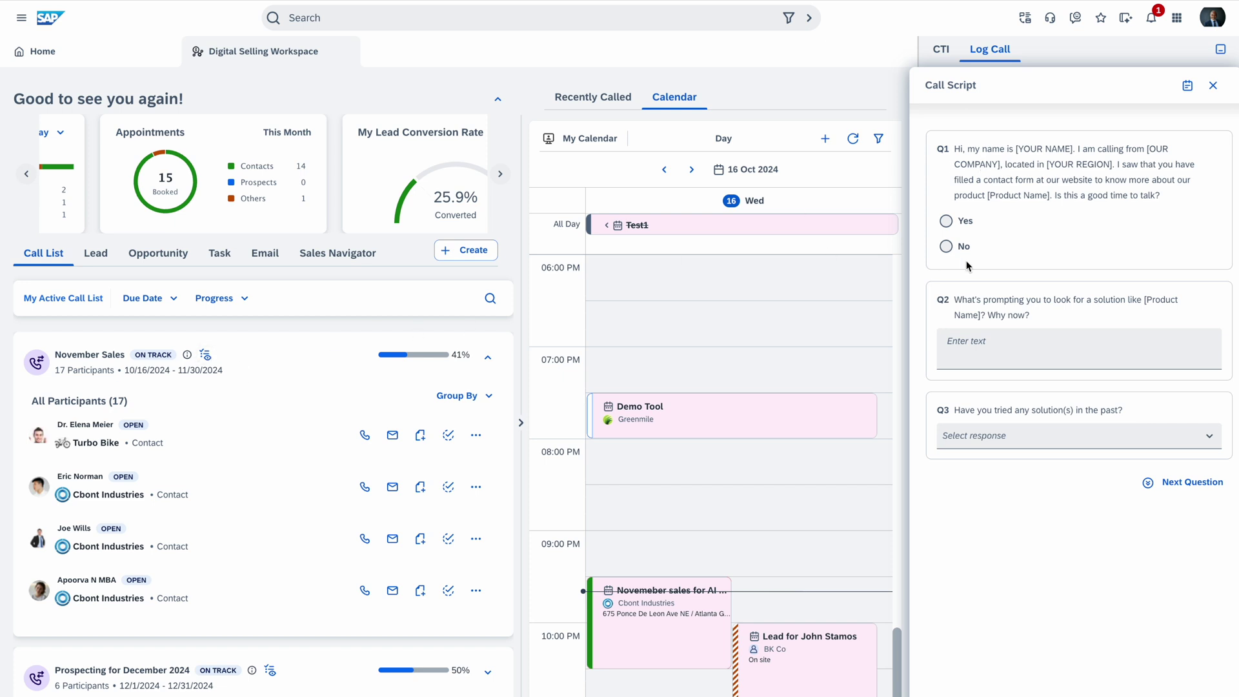
{"action": "left_click", "coordinate": [1176, 482]}
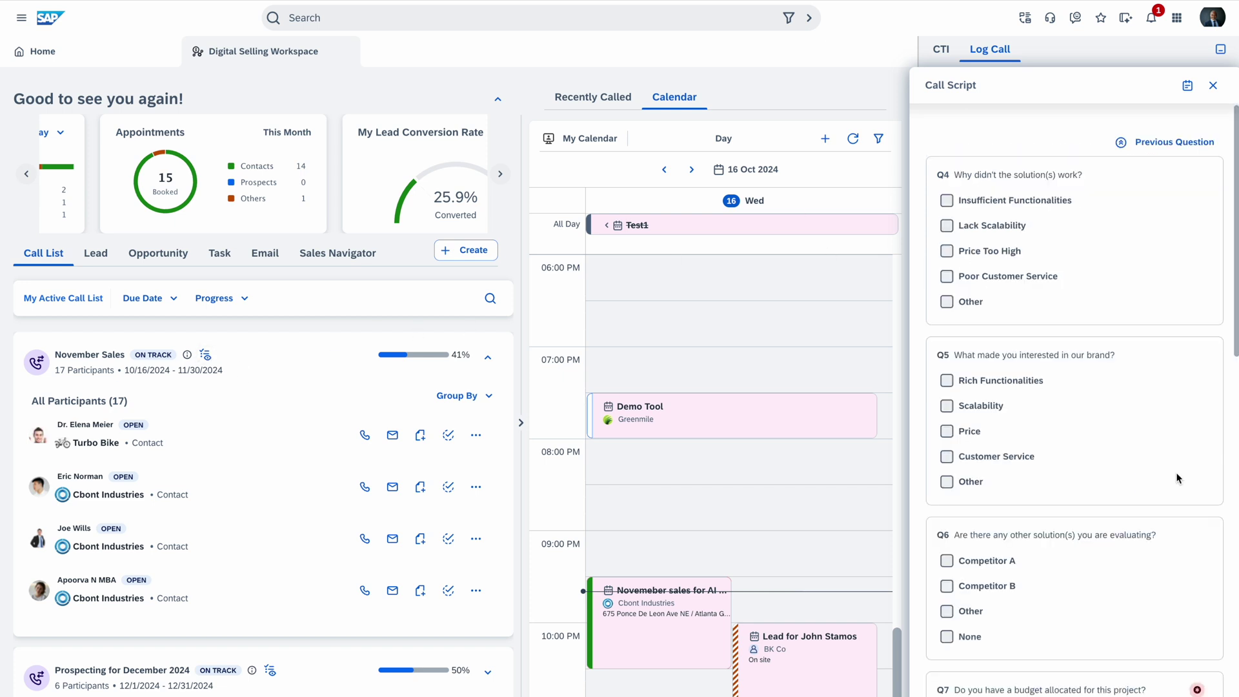
{"action": "scroll", "coordinate": [1040, 418], "scroll_direction": "down", "scroll_amount": 3}
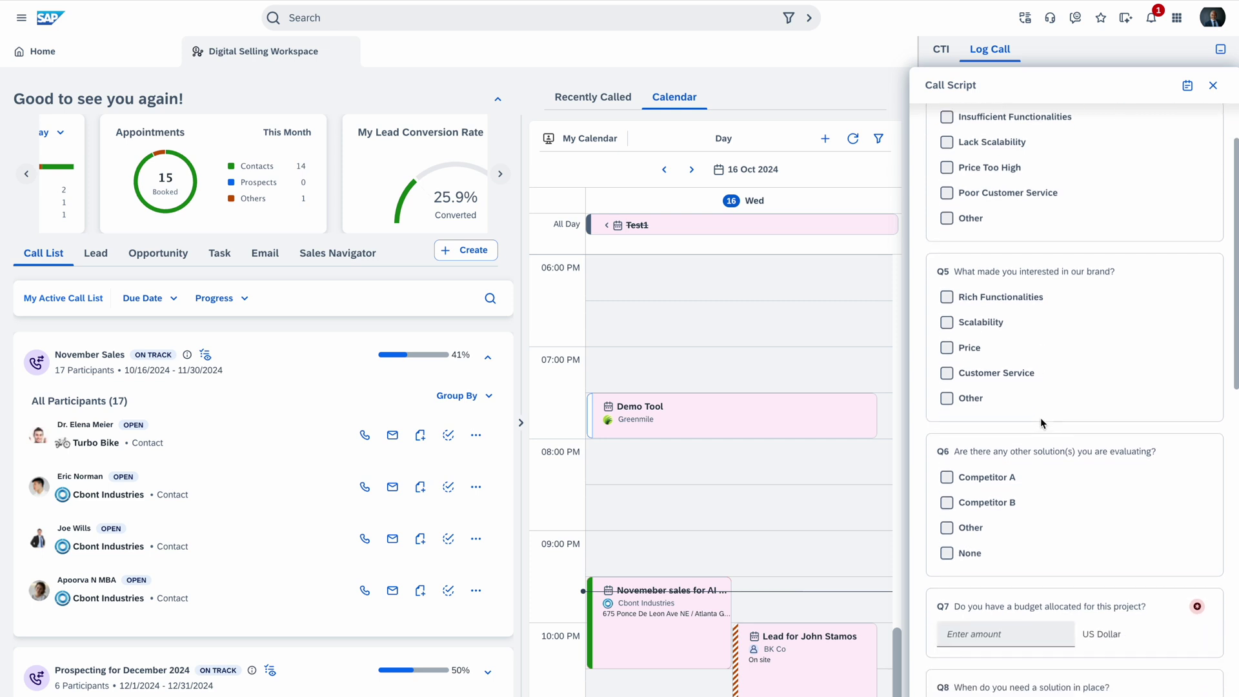
{"action": "left_click", "coordinate": [946, 459]}
{"action": "left_click", "coordinate": [946, 484]}
{"action": "scroll", "coordinate": [968, 549], "scroll_direction": "down", "scroll_amount": 3}
Enter a 23000 budget and an 11/27/2025 date in the call script, then submit it.
{"action": "left_click", "coordinate": [990, 516]}
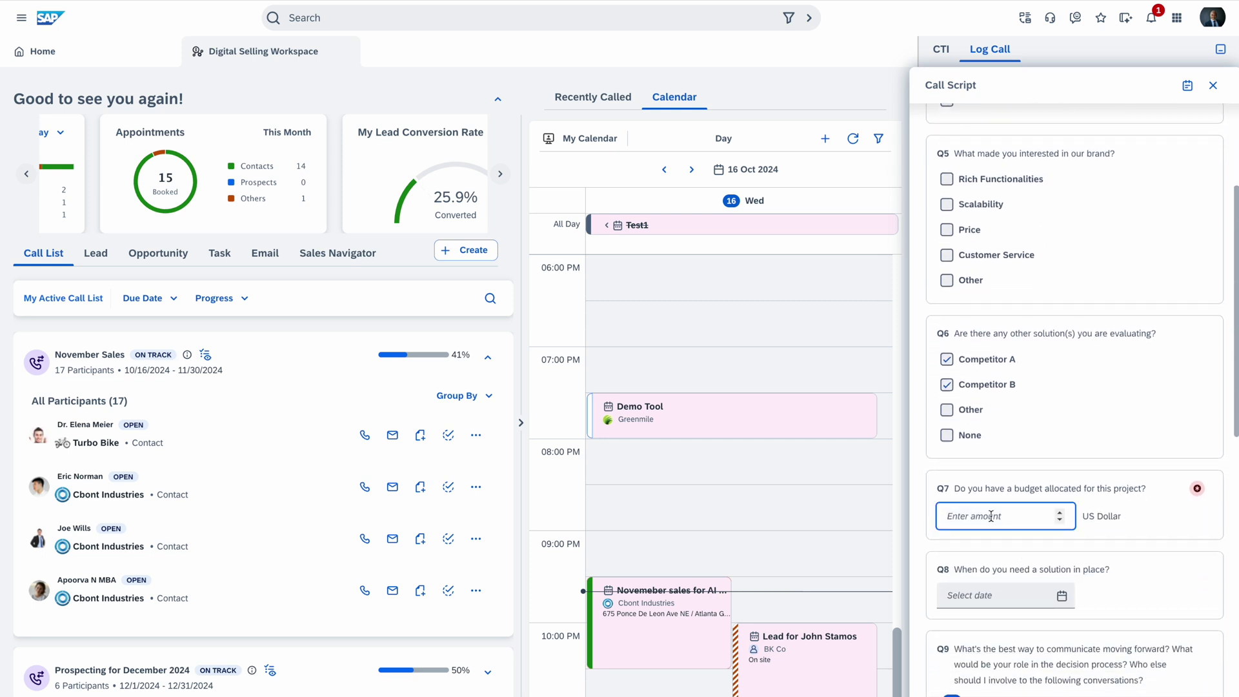
{"action": "type", "text": "23000"}
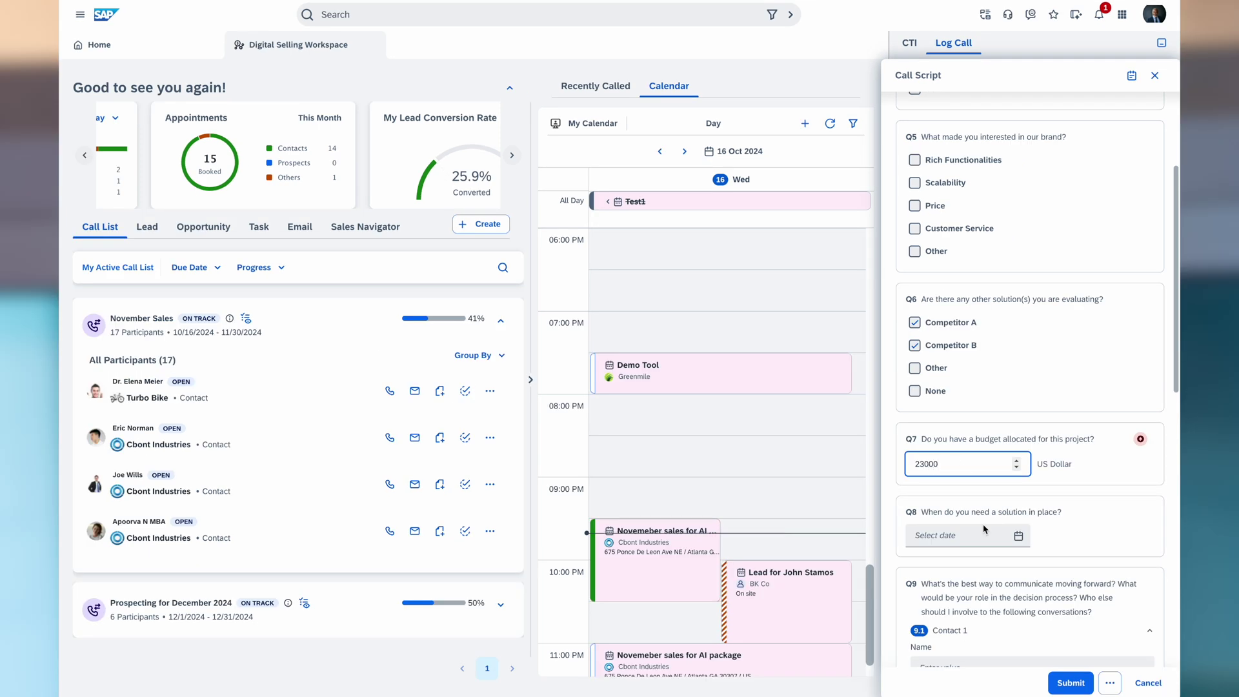
{"action": "scroll", "coordinate": [986, 529], "scroll_direction": "down", "scroll_amount": 1}
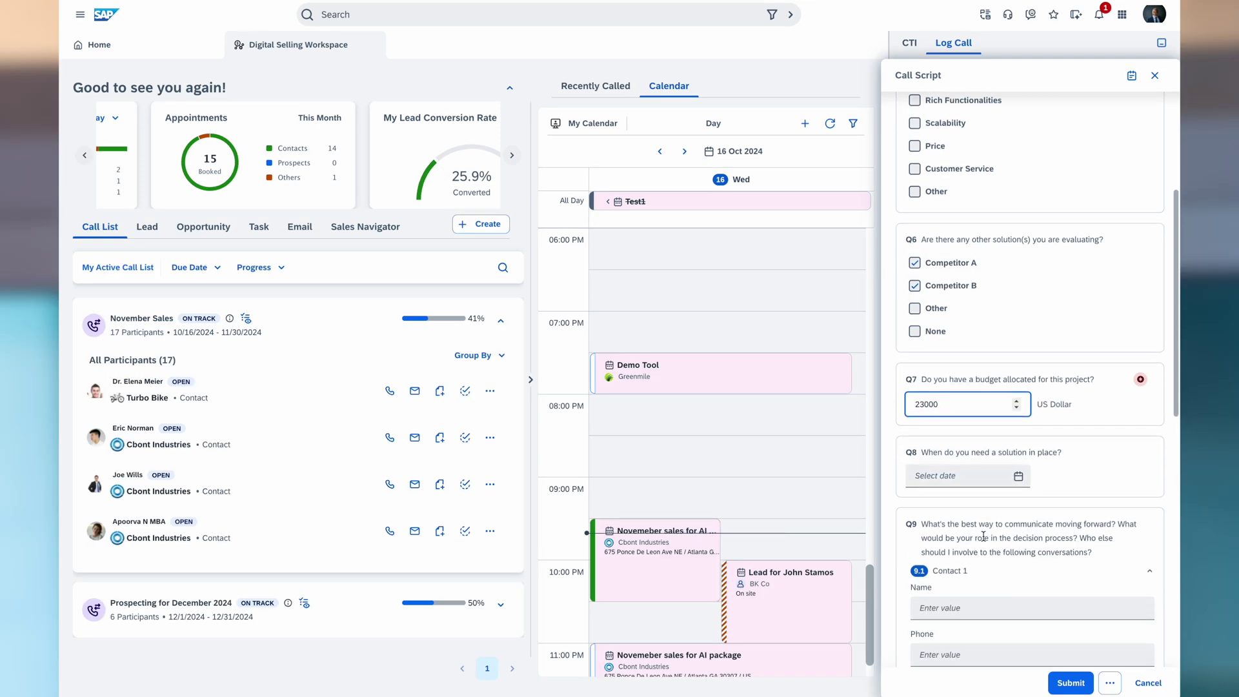
{"action": "left_click", "coordinate": [959, 482]}
{"action": "left_click", "coordinate": [1020, 504]}
{"action": "left_click", "coordinate": [1013, 540]}
{"action": "left_click", "coordinate": [1069, 504]}
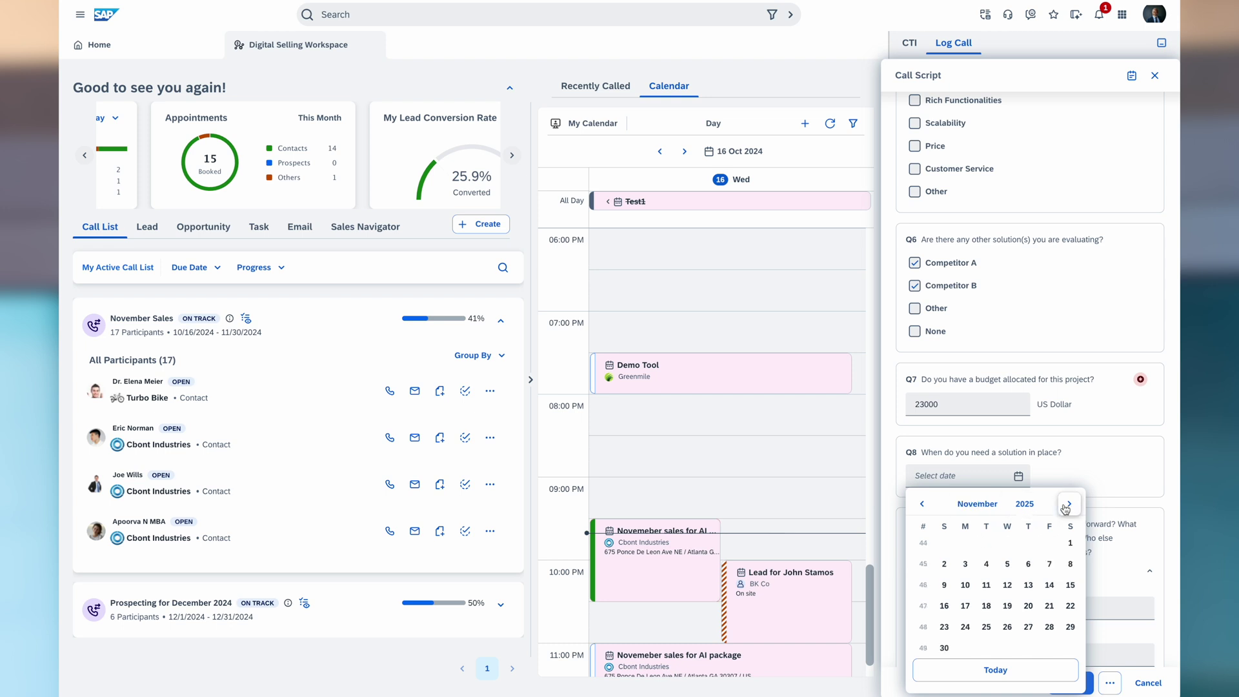
{"action": "left_click", "coordinate": [1029, 627]}
{"action": "scroll", "coordinate": [1032, 636], "scroll_direction": "down", "scroll_amount": 4}
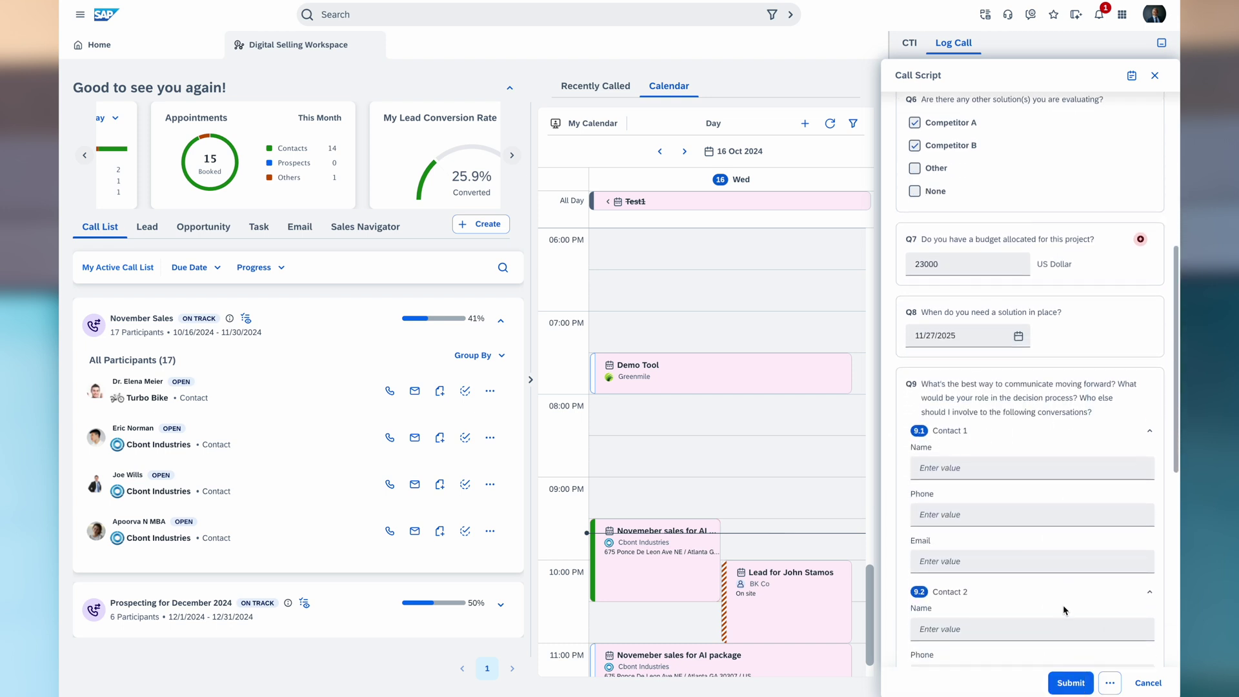
{"action": "scroll", "coordinate": [1064, 610], "scroll_direction": "down", "scroll_amount": 5}
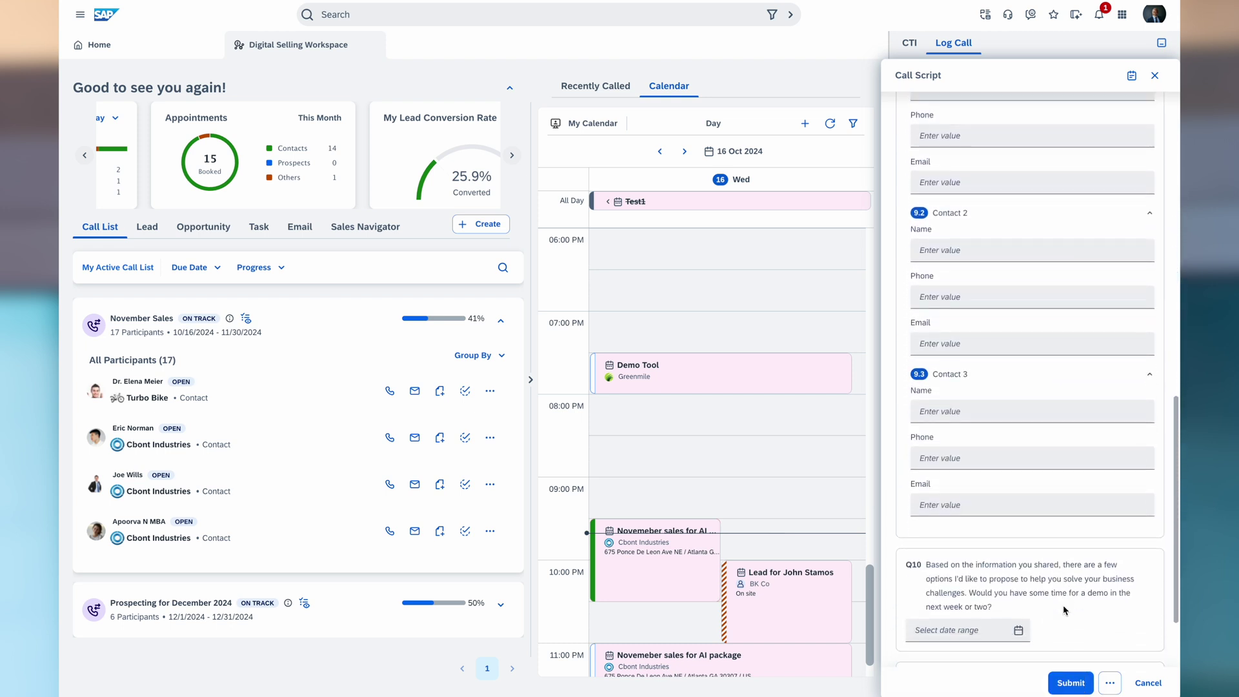
{"action": "left_click", "coordinate": [1076, 683]}
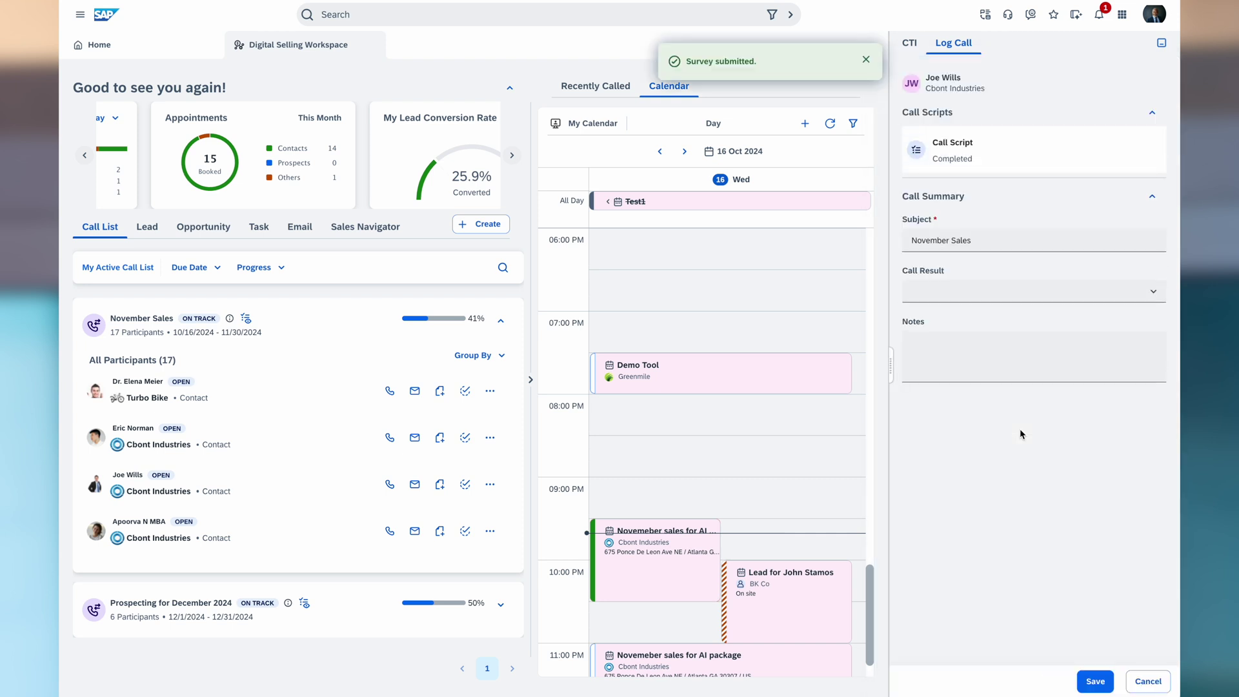
Set the call result to Successful, note 'Send out email with brochures', and save the call.
{"action": "left_click", "coordinate": [993, 296]}
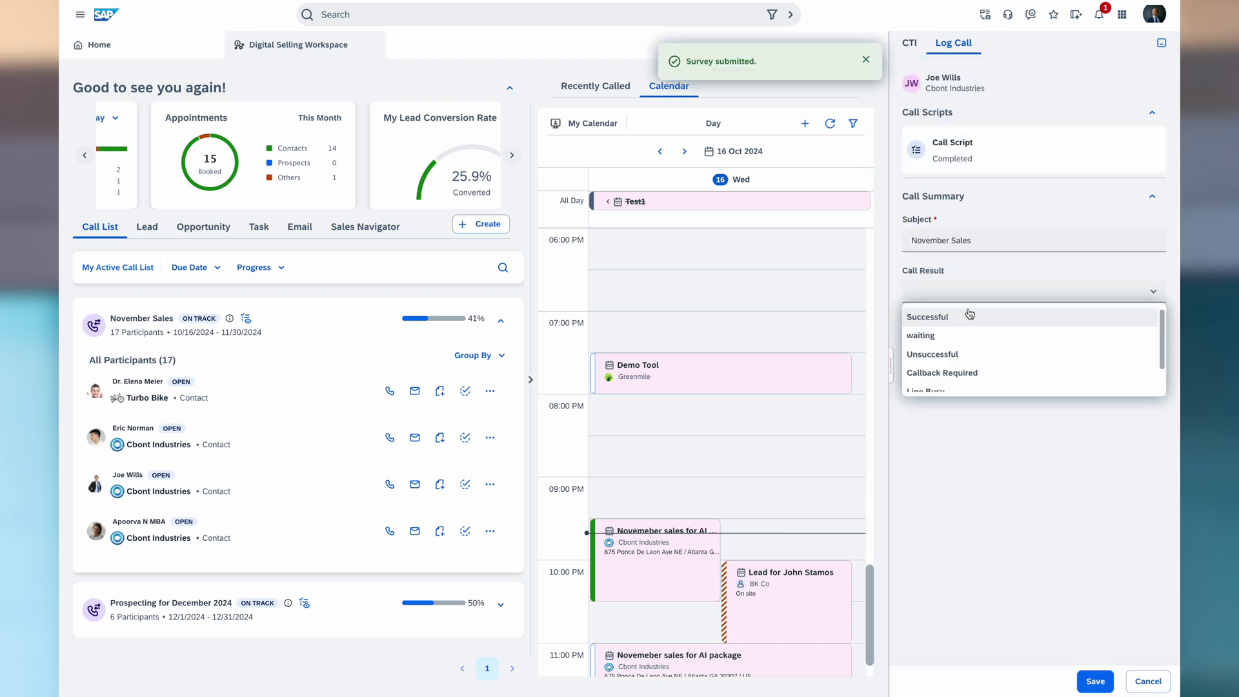
{"action": "left_click", "coordinate": [1007, 318]}
{"action": "left_click", "coordinate": [944, 360]}
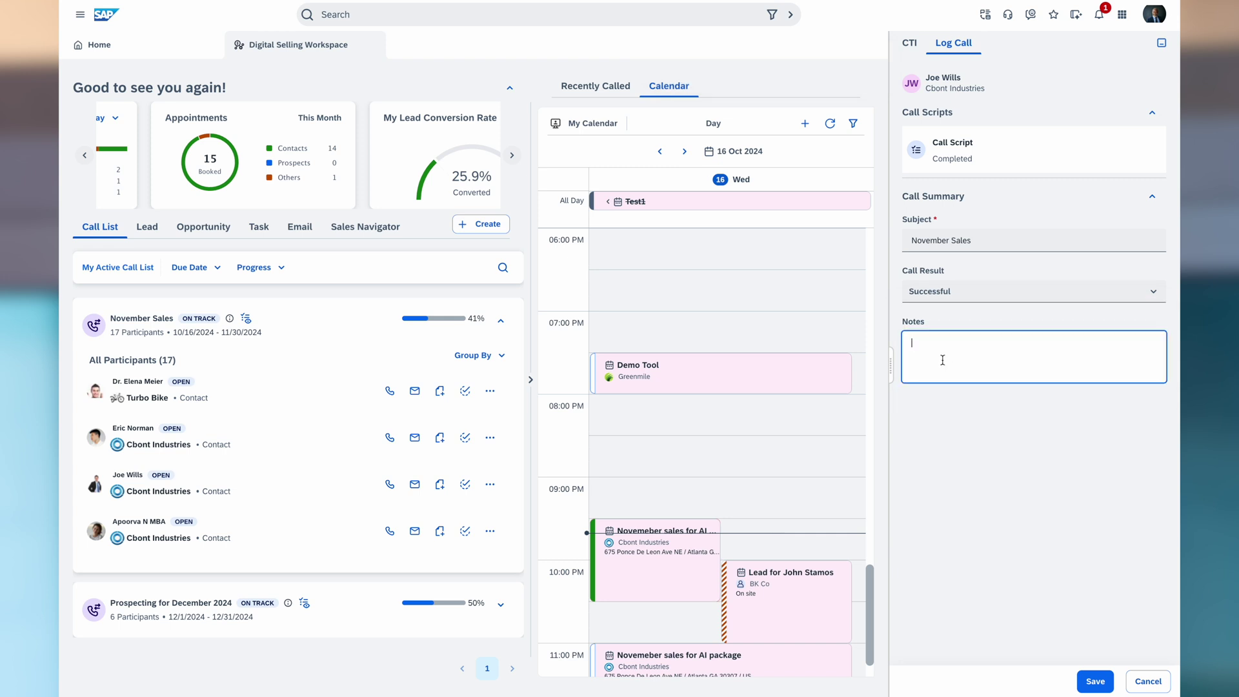
{"action": "type", "text": "Send out email with brochures"}
{"action": "left_click", "coordinate": [1044, 458]}
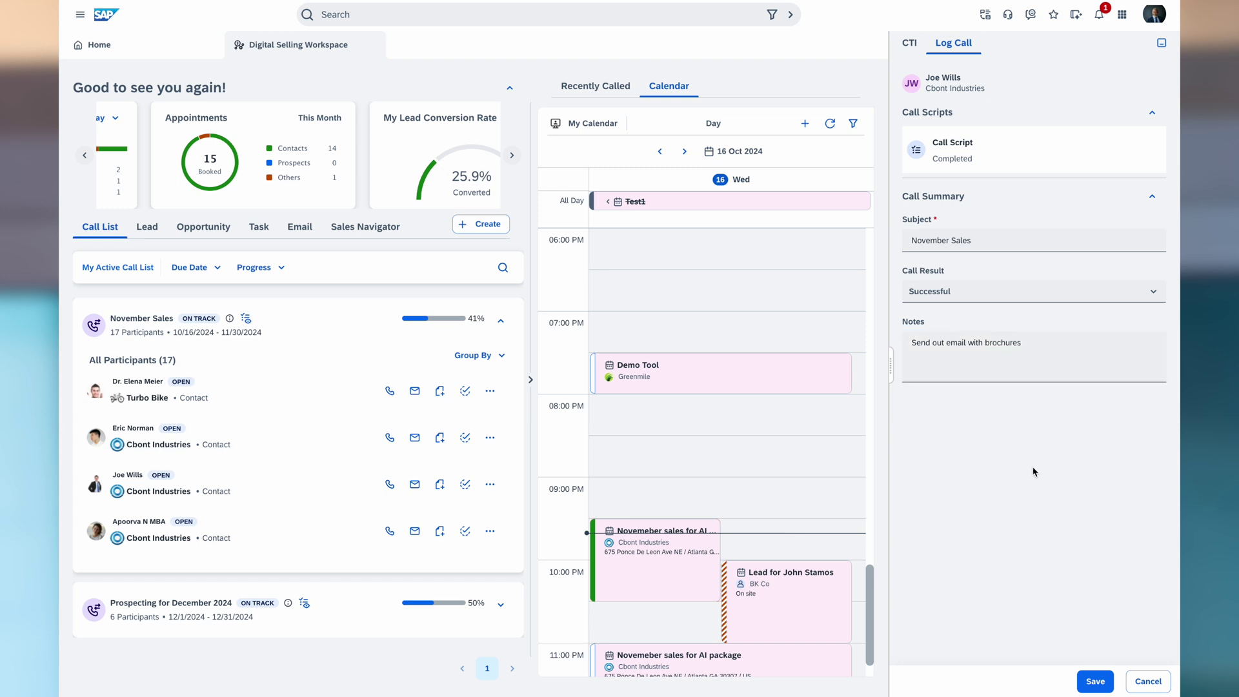
{"action": "left_click", "coordinate": [1094, 681]}
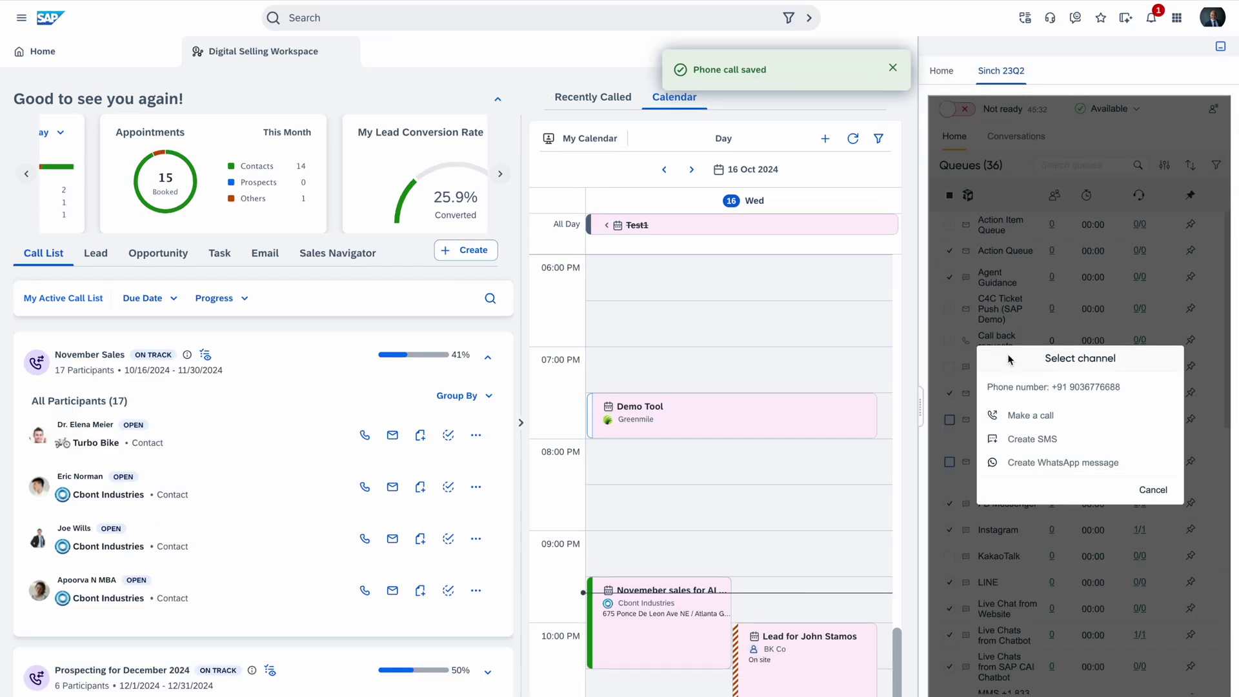
Close the phone panel, read the latest call's note under Recently Called, then return to Calendar.
{"action": "left_click", "coordinate": [1220, 50]}
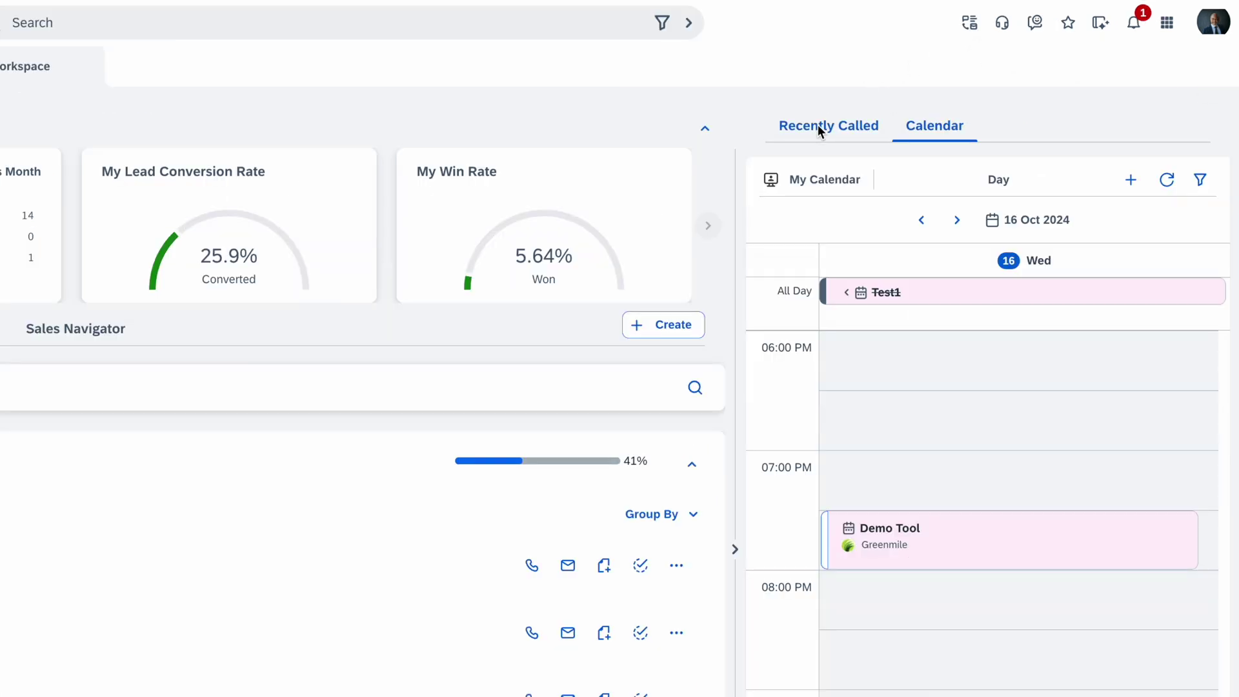
{"action": "left_click", "coordinate": [819, 126]}
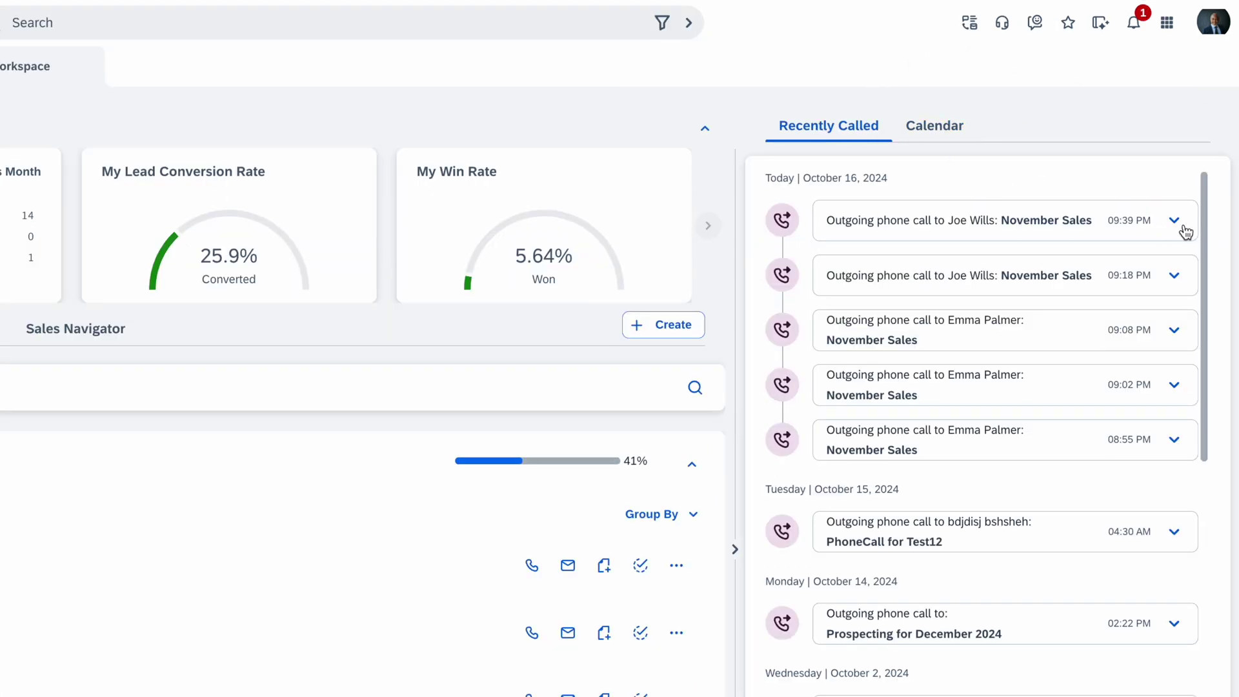
{"action": "left_click", "coordinate": [1183, 229]}
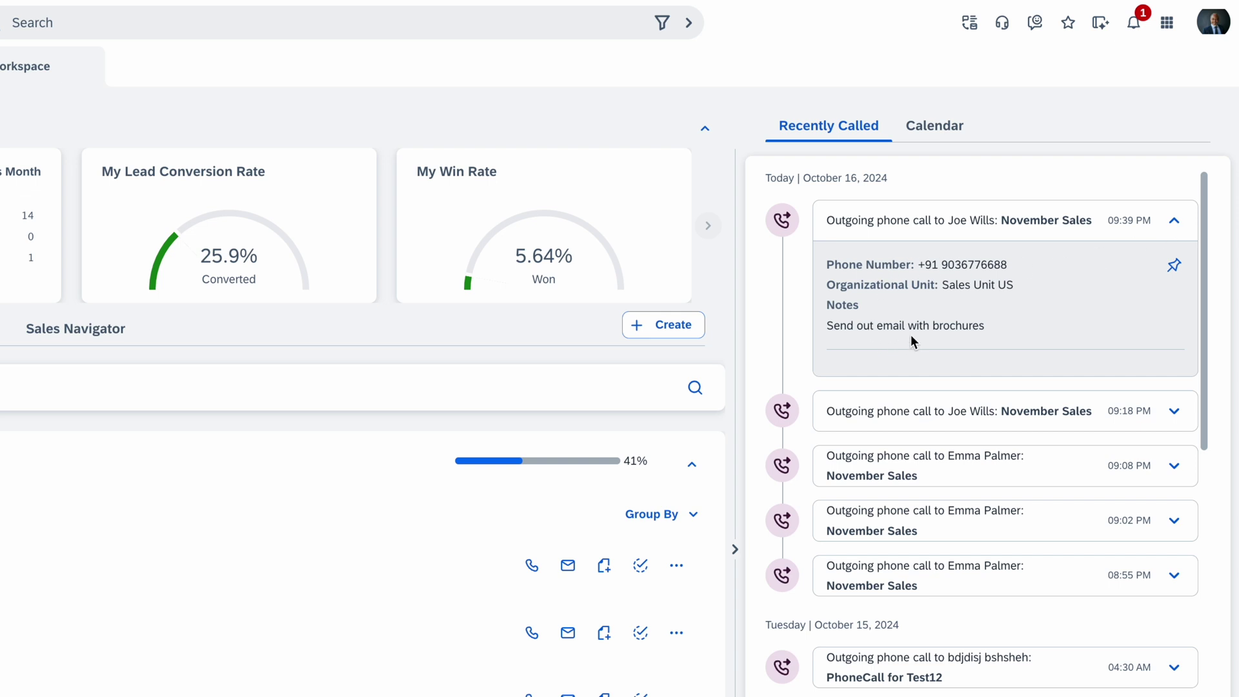
{"action": "left_click_drag", "start_coordinate": [847, 328], "coordinate": [1027, 331]}
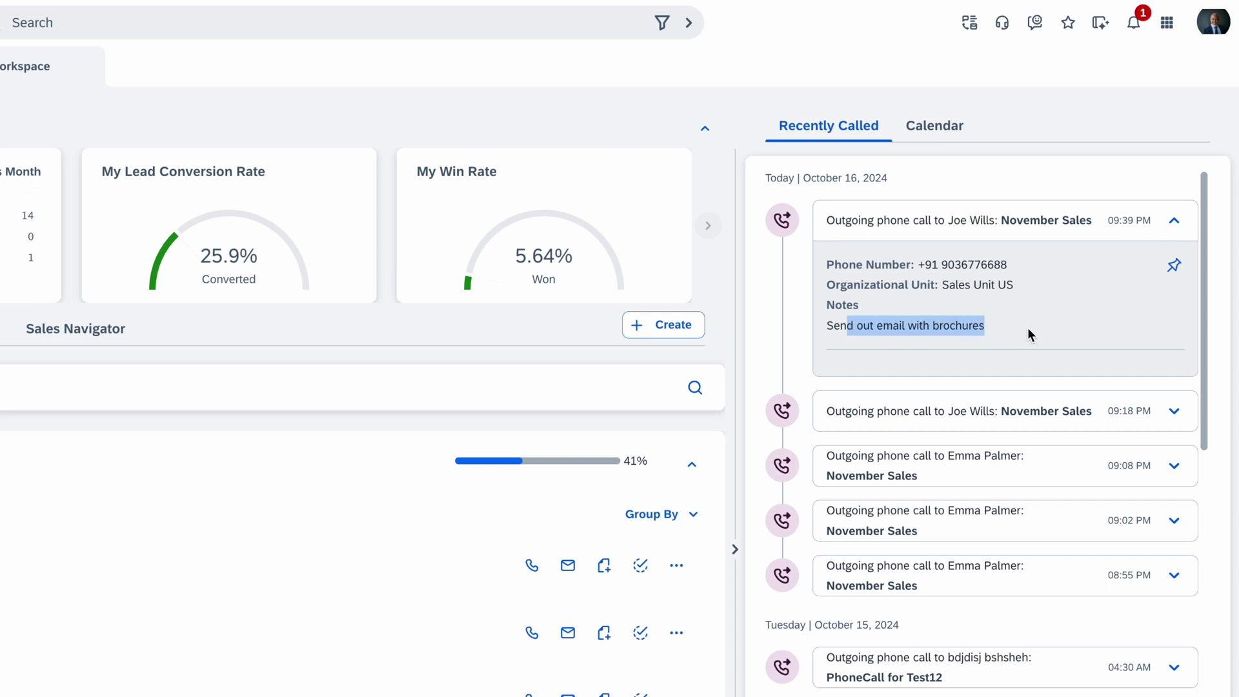
{"action": "left_click", "coordinate": [966, 129]}
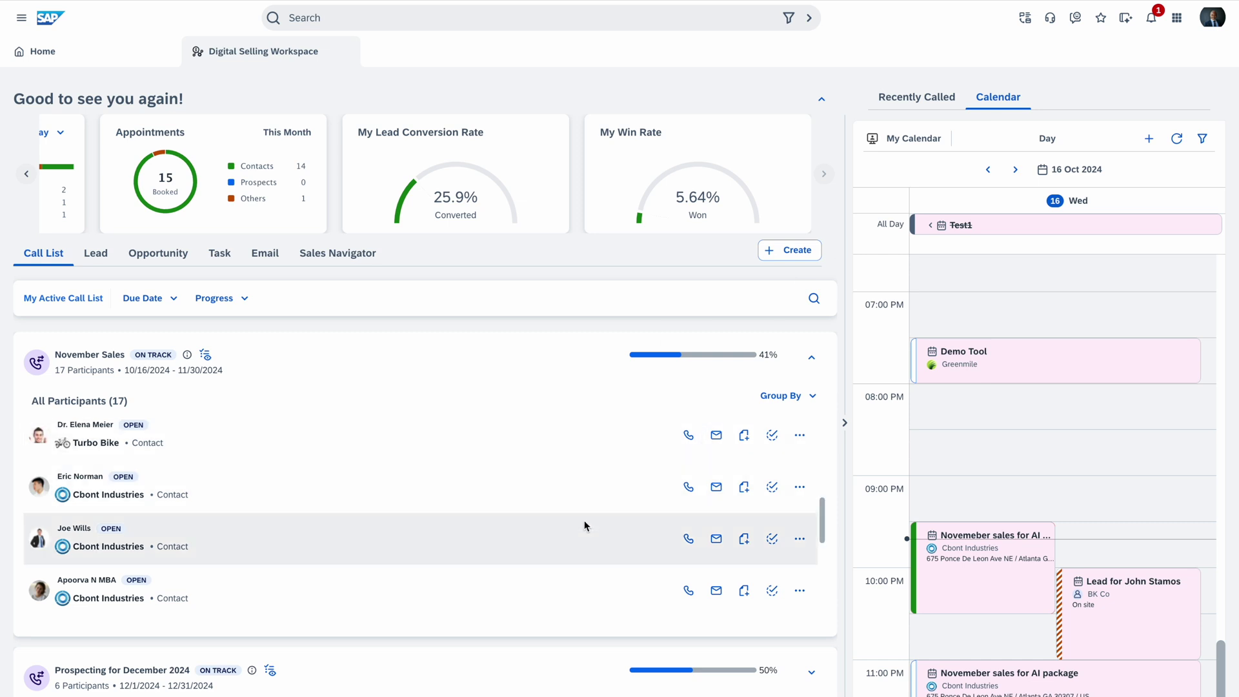
Start a new lead named 'Ai features for deal' for the Cbont Industries account.
{"action": "left_click", "coordinate": [746, 544]}
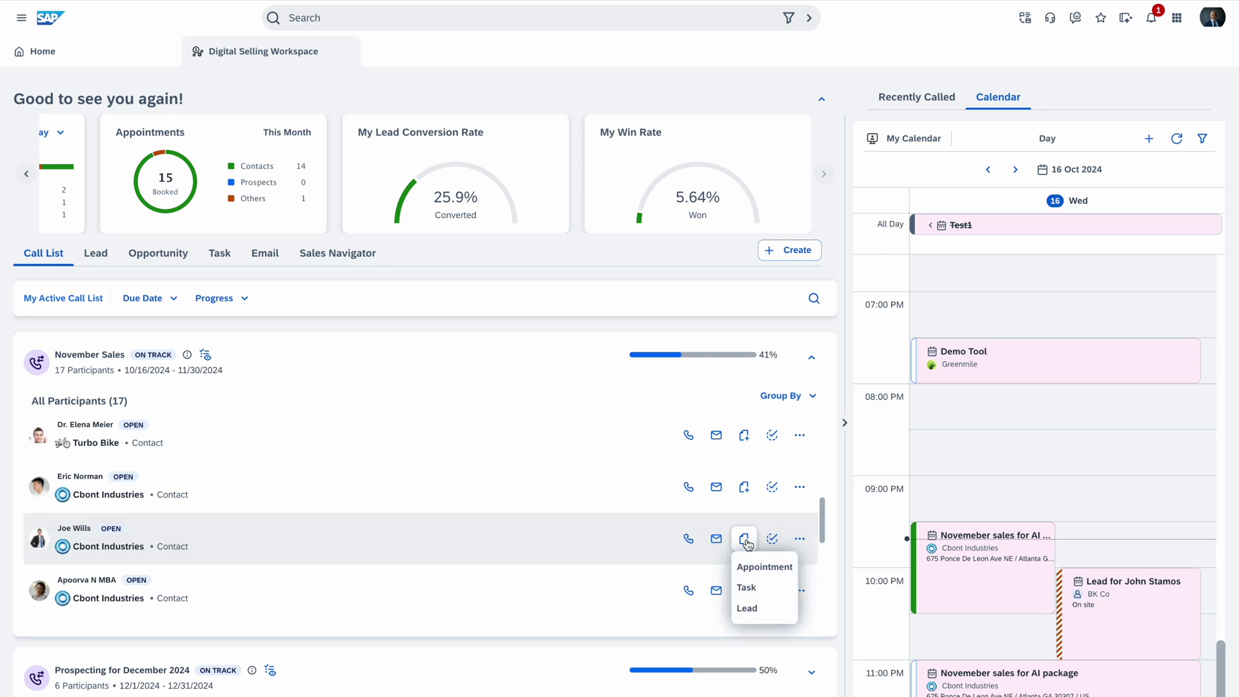
{"action": "left_click", "coordinate": [744, 608]}
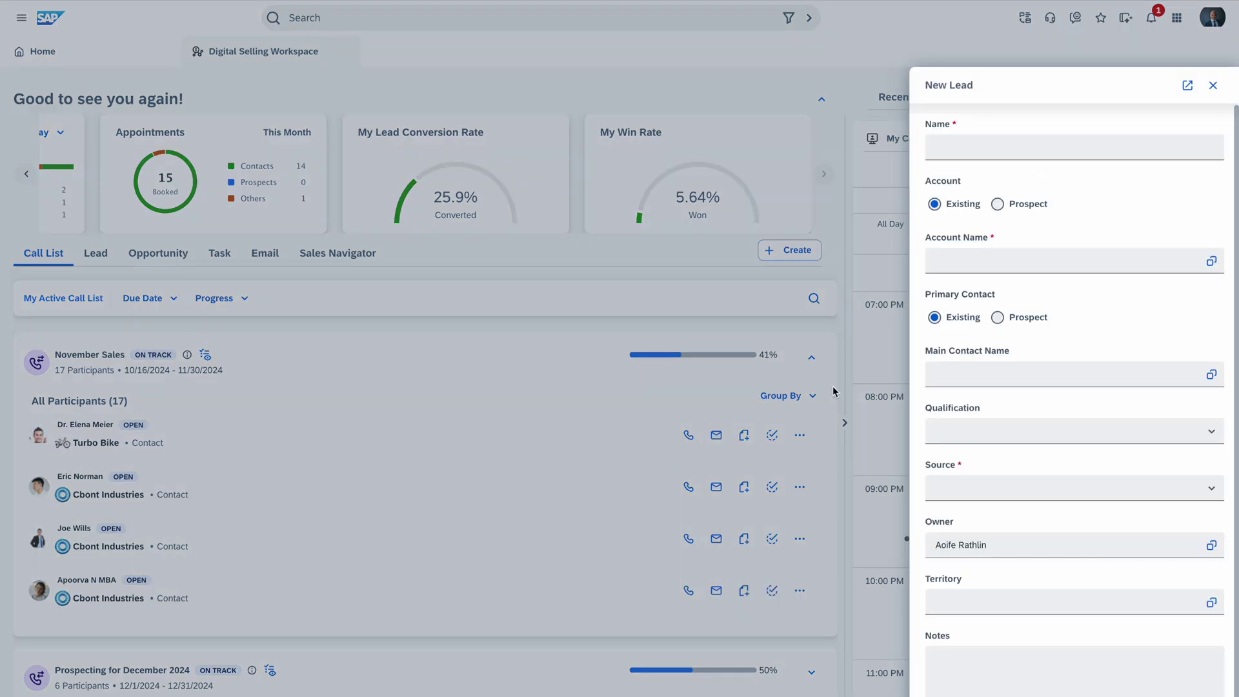
{"action": "left_click", "coordinate": [948, 146]}
{"action": "type", "text": "Ai"}
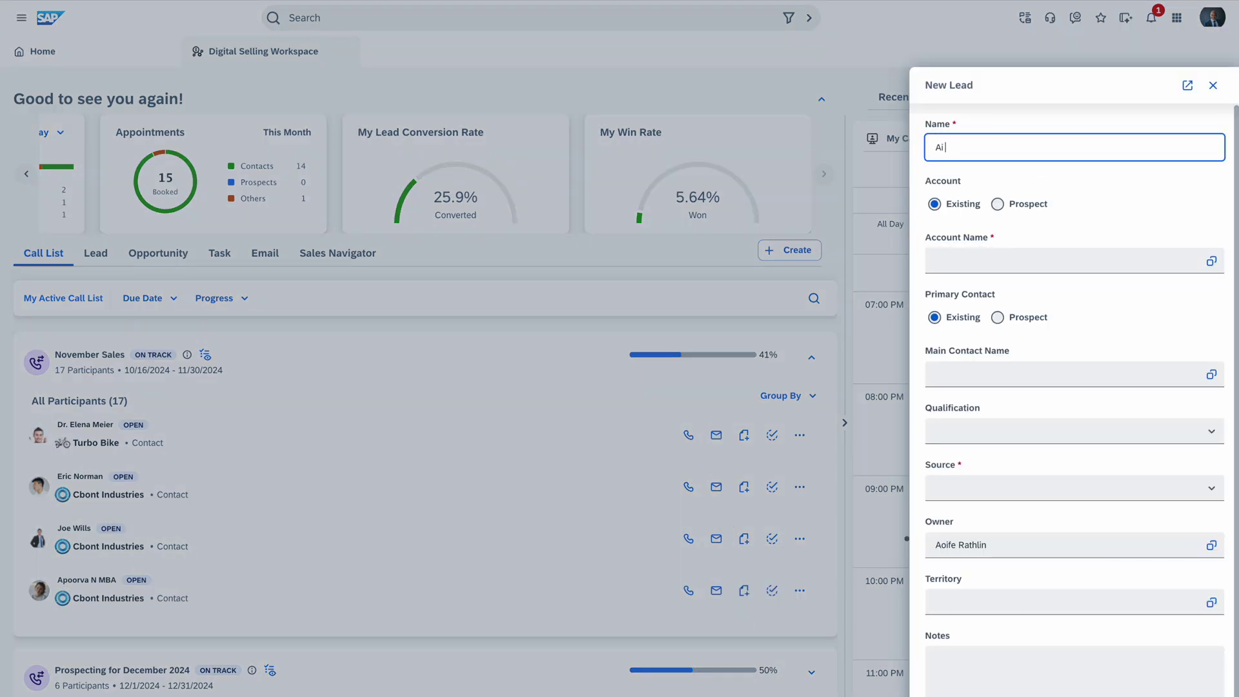
{"action": "type", "text": " features for deal"}
{"action": "left_click", "coordinate": [997, 262]}
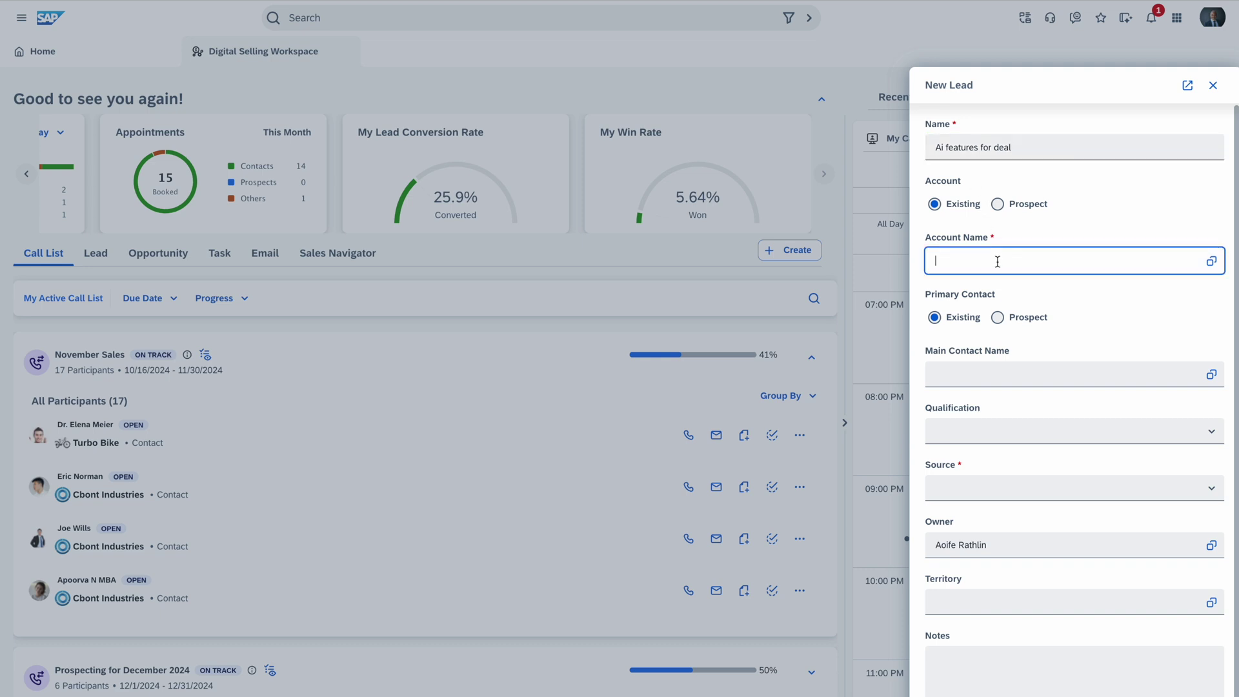
{"action": "type", "text": "cbont"}
{"action": "left_click", "coordinate": [1014, 350]}
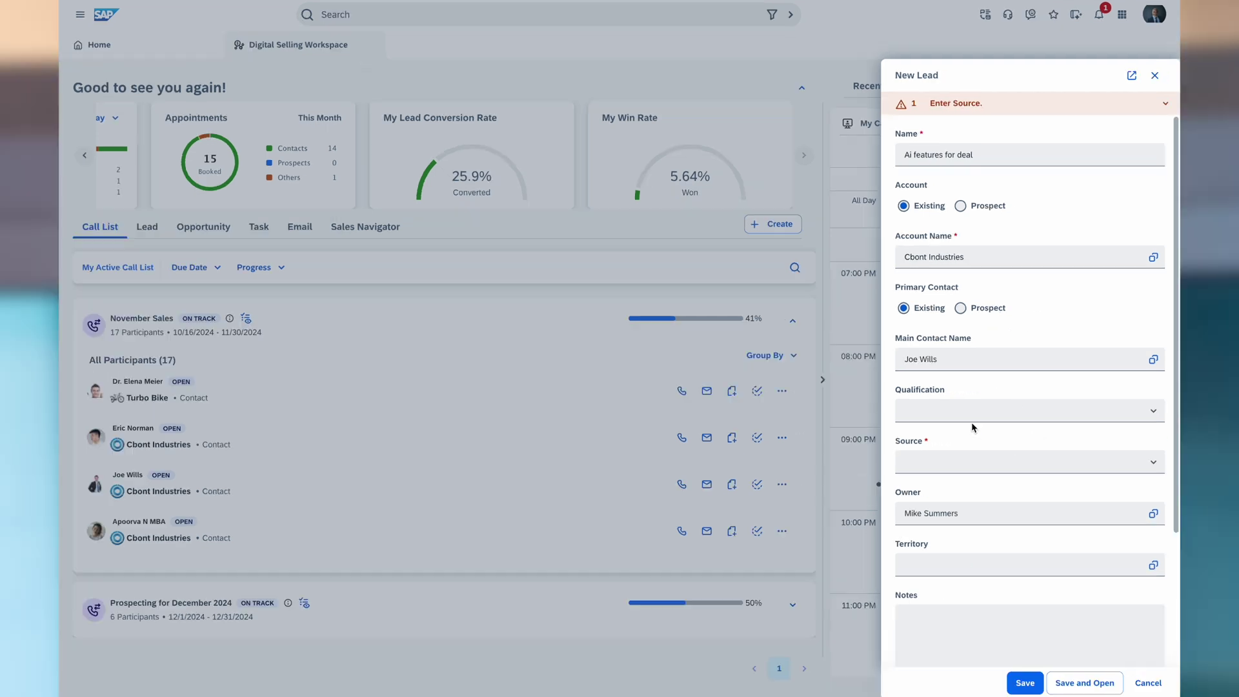
Set the lead's qualification to Hot and source to Call List, then save it.
{"action": "left_click", "coordinate": [962, 413]}
{"action": "left_click", "coordinate": [922, 486]}
{"action": "left_click", "coordinate": [932, 461]}
{"action": "left_click", "coordinate": [929, 491]}
{"action": "scroll", "coordinate": [965, 545], "scroll_direction": "down", "scroll_amount": 1}
{"action": "left_click", "coordinate": [1024, 683]}
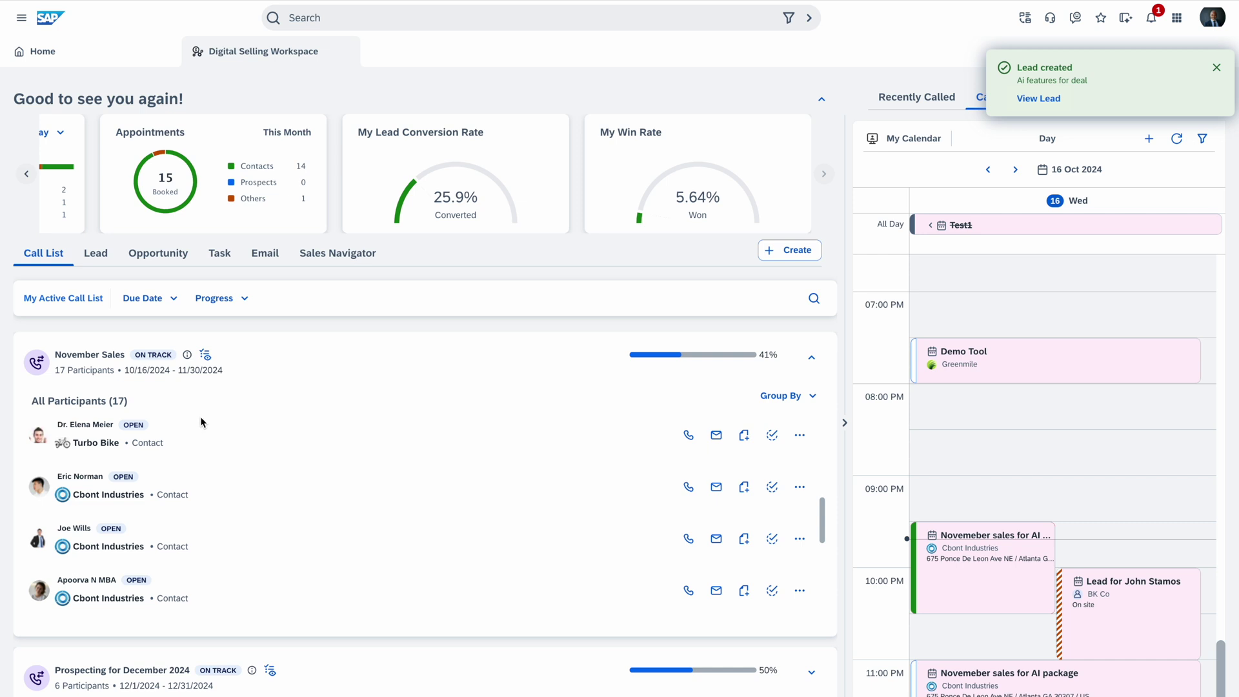
Show the workspace's lead list with the due-date filter set to None.
{"action": "scroll", "coordinate": [684, 565], "scroll_direction": "down", "scroll_amount": 1}
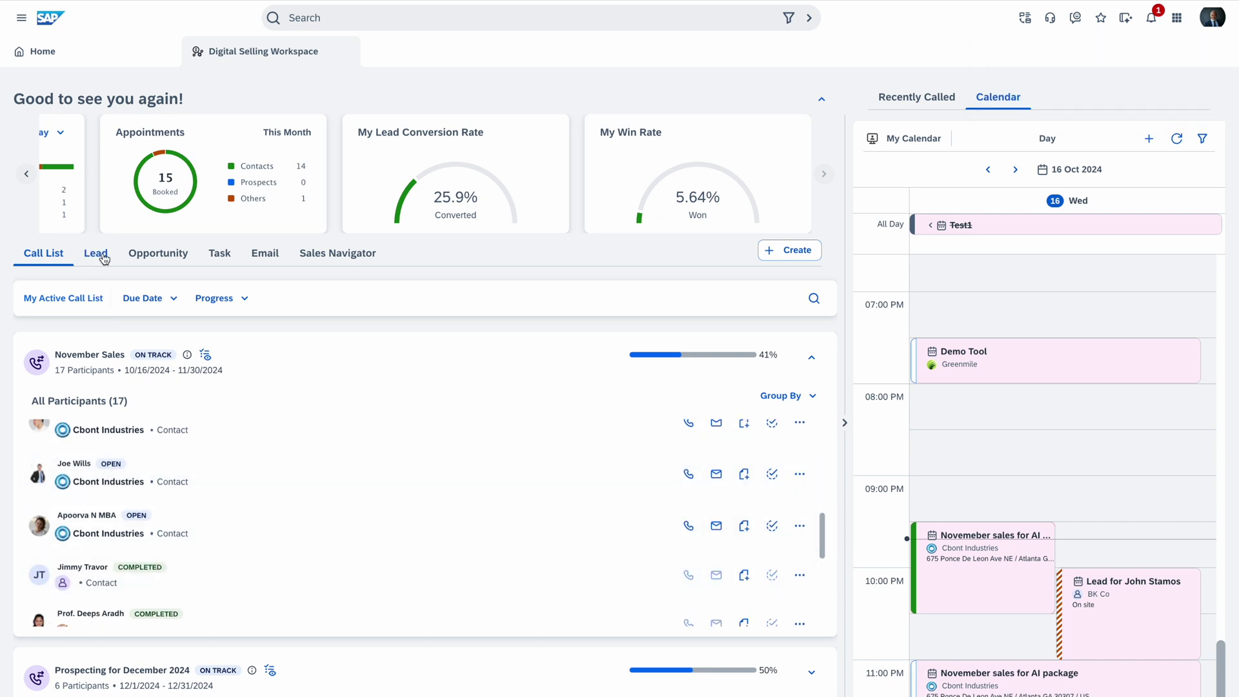
{"action": "left_click", "coordinate": [100, 255]}
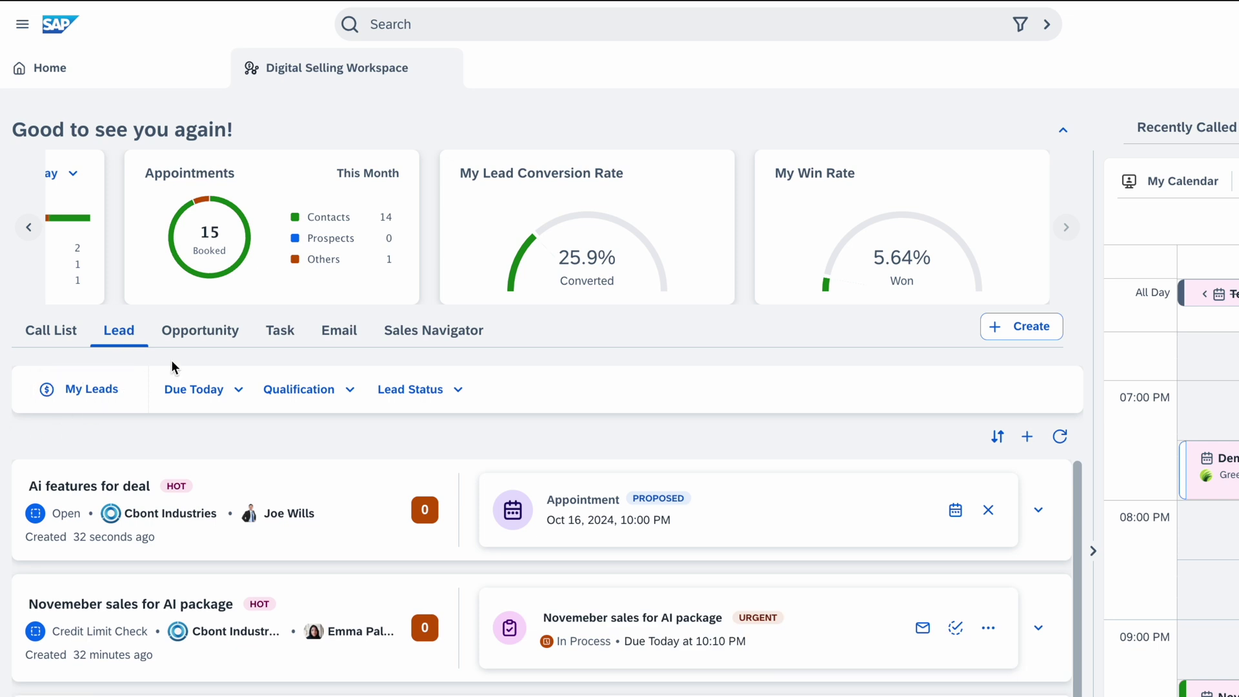
{"action": "left_click", "coordinate": [214, 389]}
{"action": "left_click", "coordinate": [194, 429]}
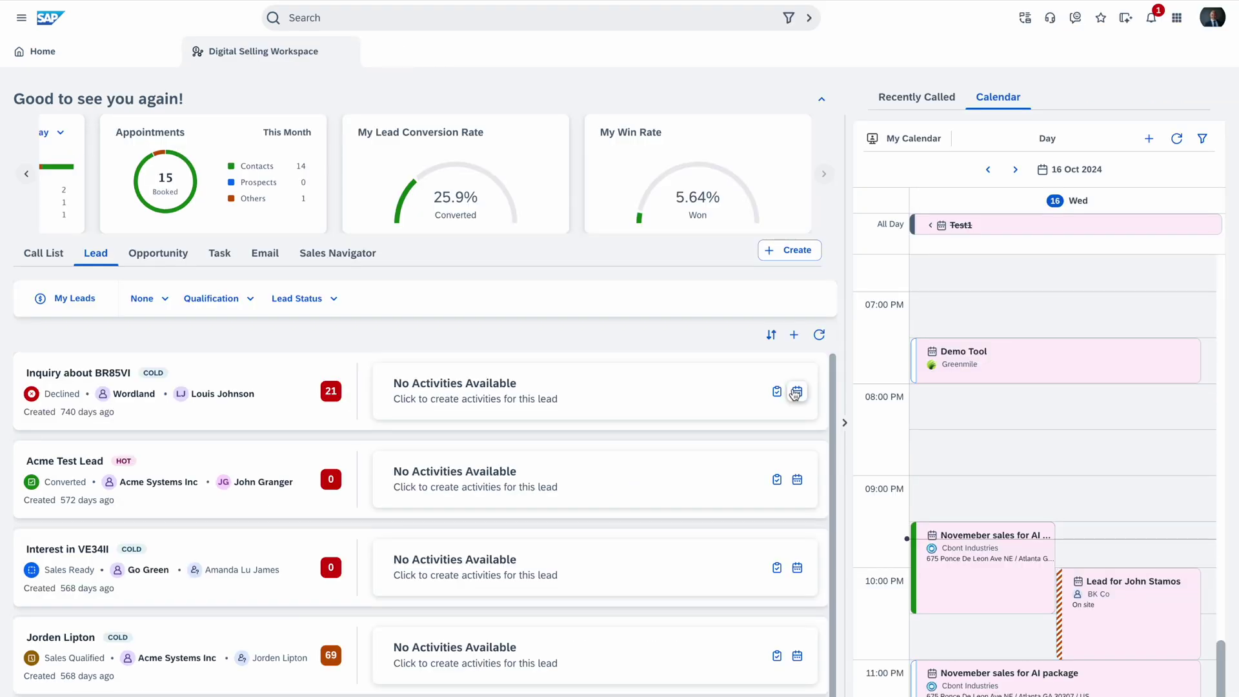
Create an appointment for 'Inquiry about BR85VI' on 23 Oct located in Palo Alto.
{"action": "left_click", "coordinate": [1032, 510]}
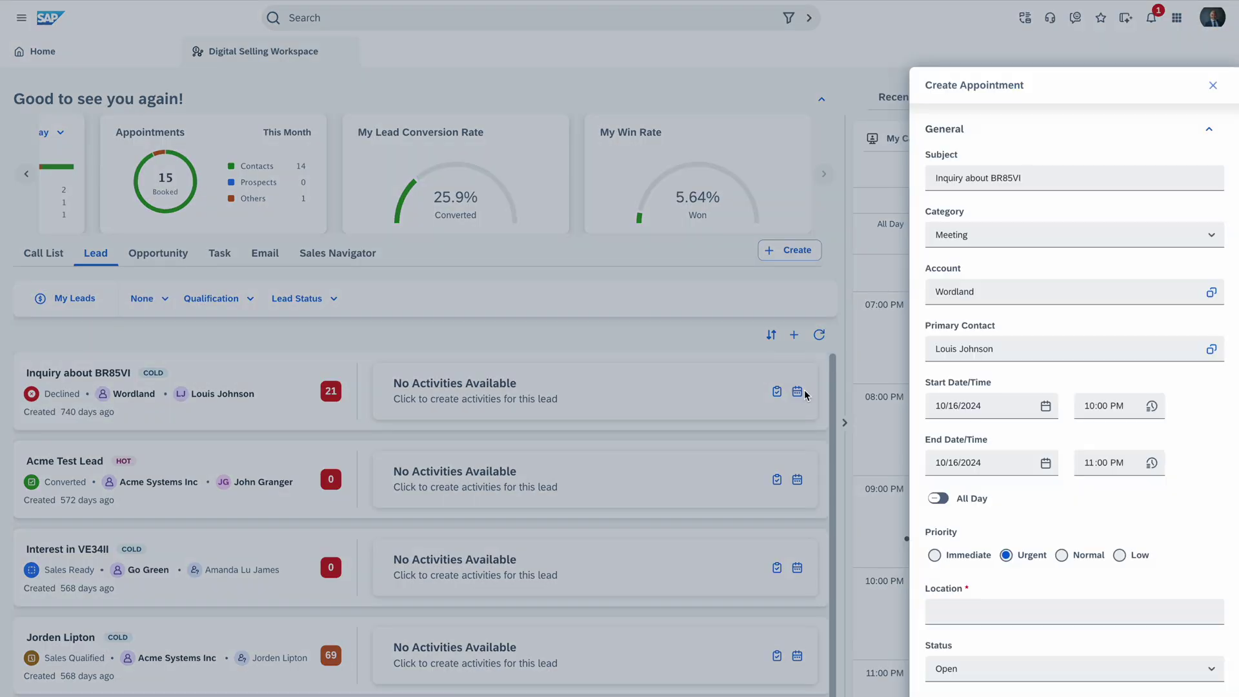
{"action": "left_click", "coordinate": [1044, 406]}
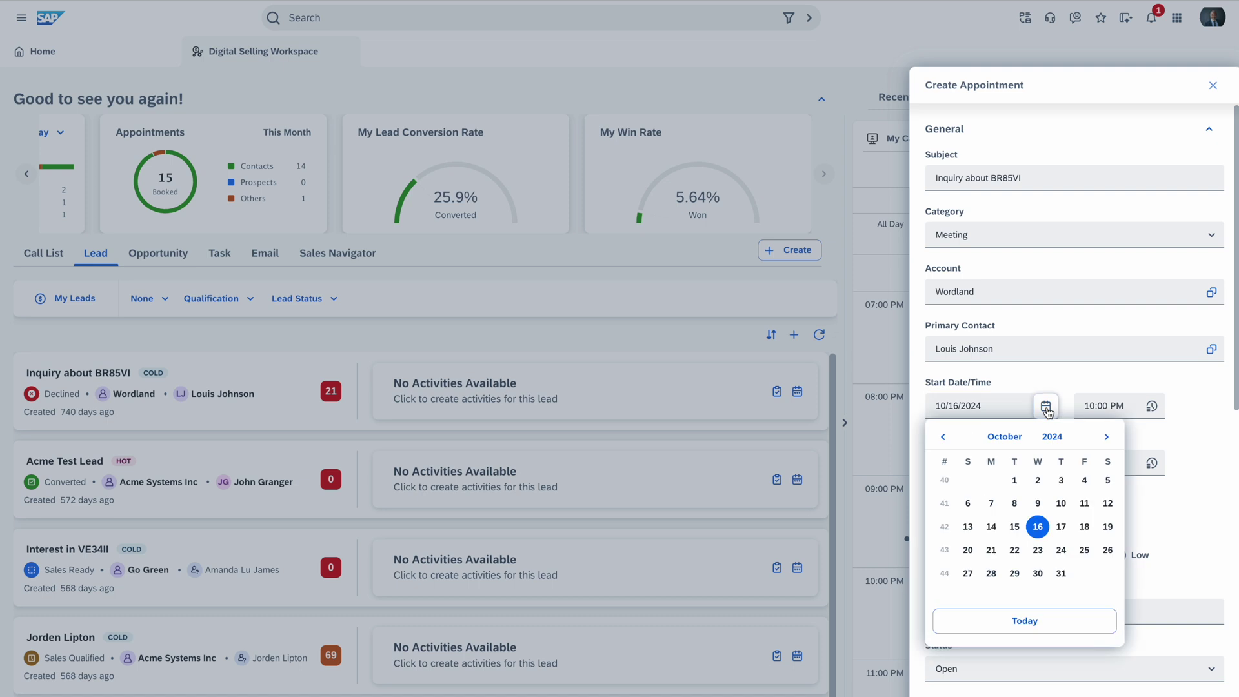
{"action": "left_click", "coordinate": [1038, 550]}
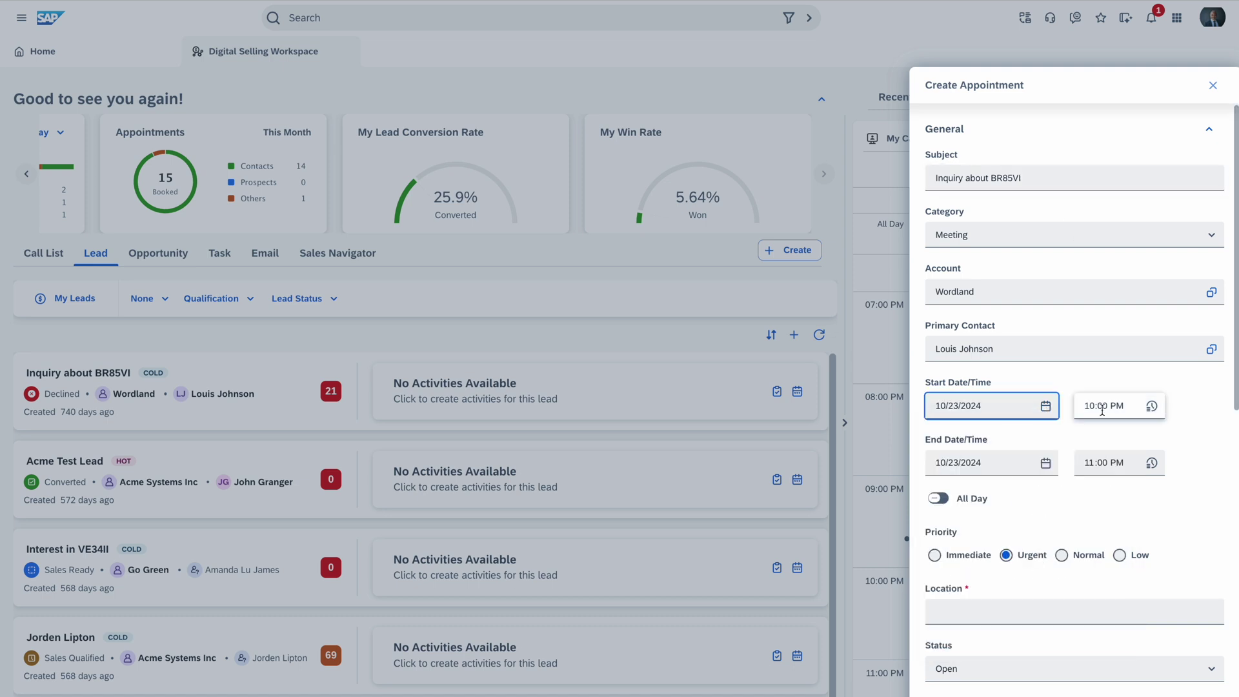
{"action": "scroll", "coordinate": [1103, 564], "scroll_direction": "down", "scroll_amount": 3}
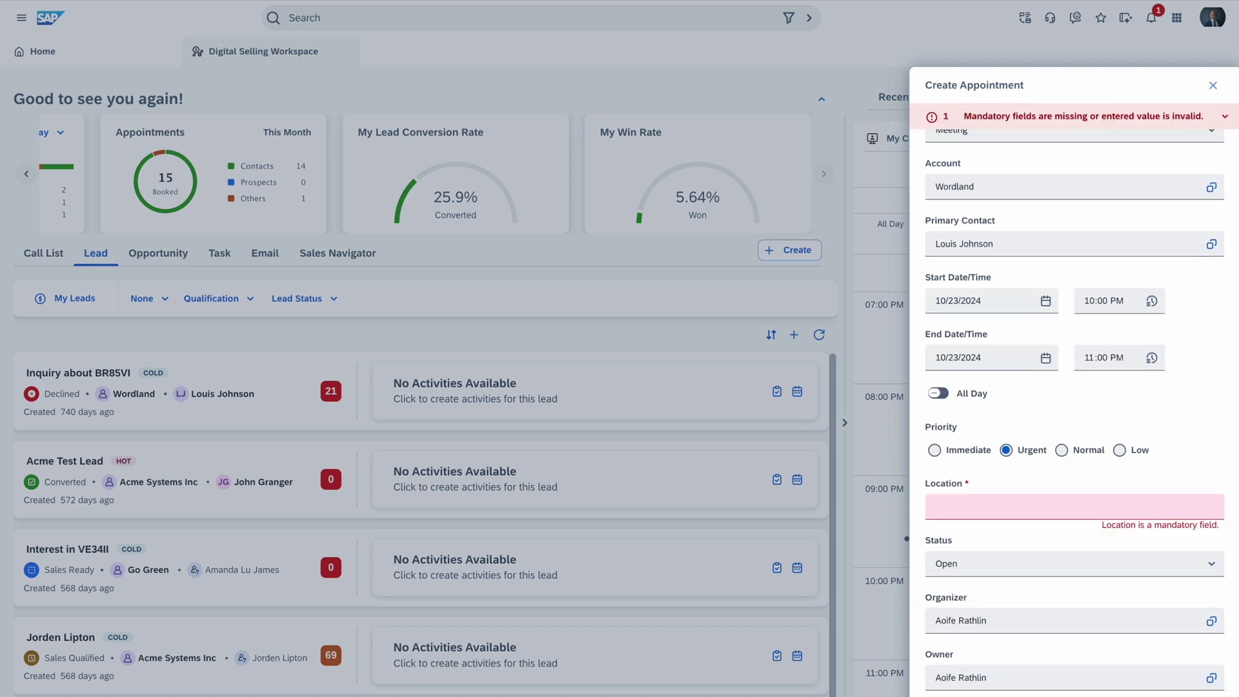
{"action": "left_click", "coordinate": [1131, 510]}
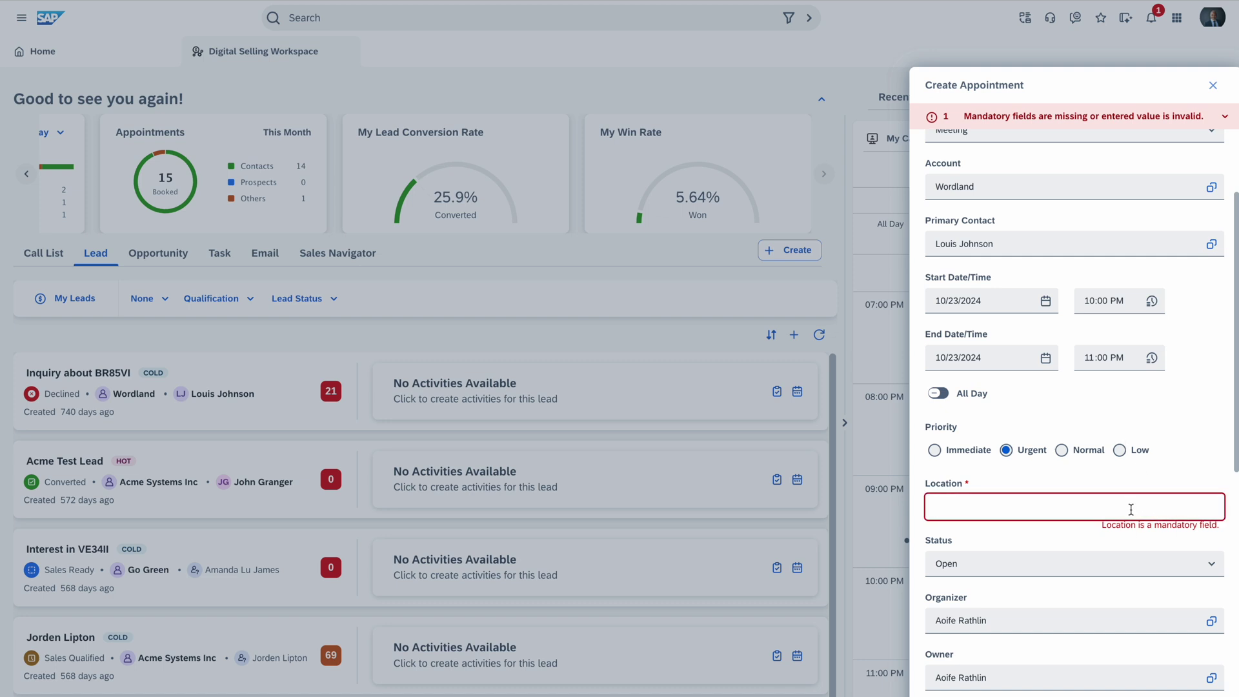
{"action": "type", "text": "Palo Alto"}
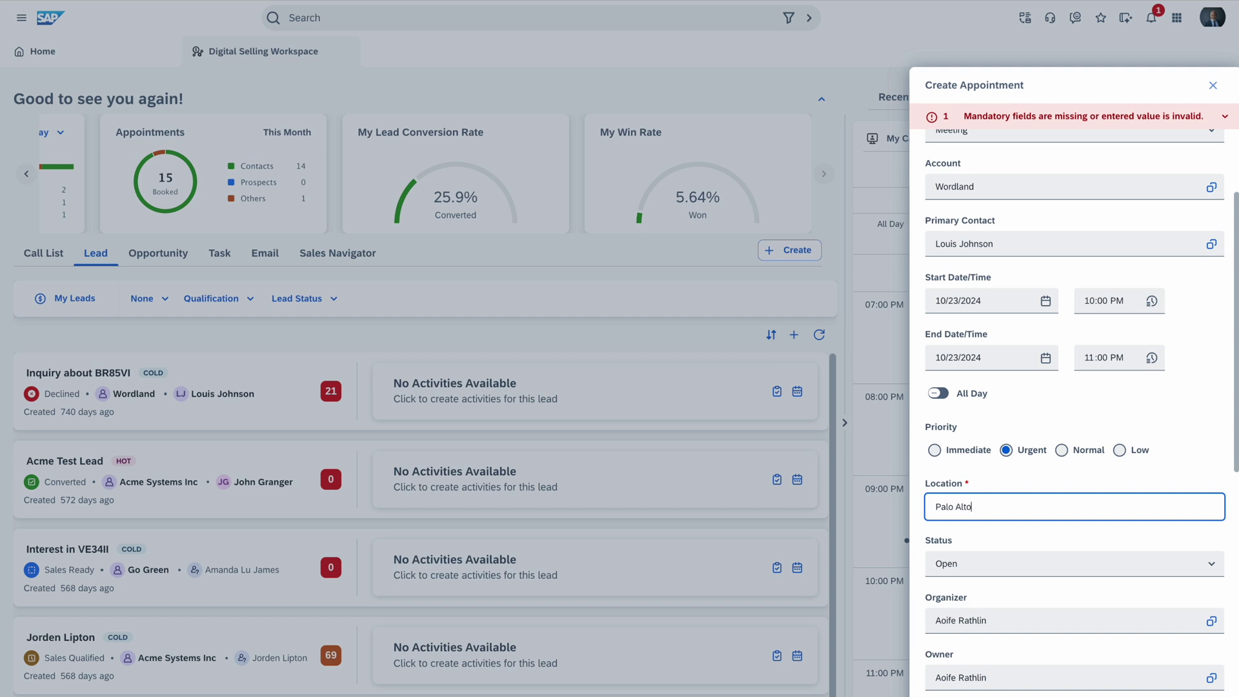
{"action": "key", "text": "Return"}
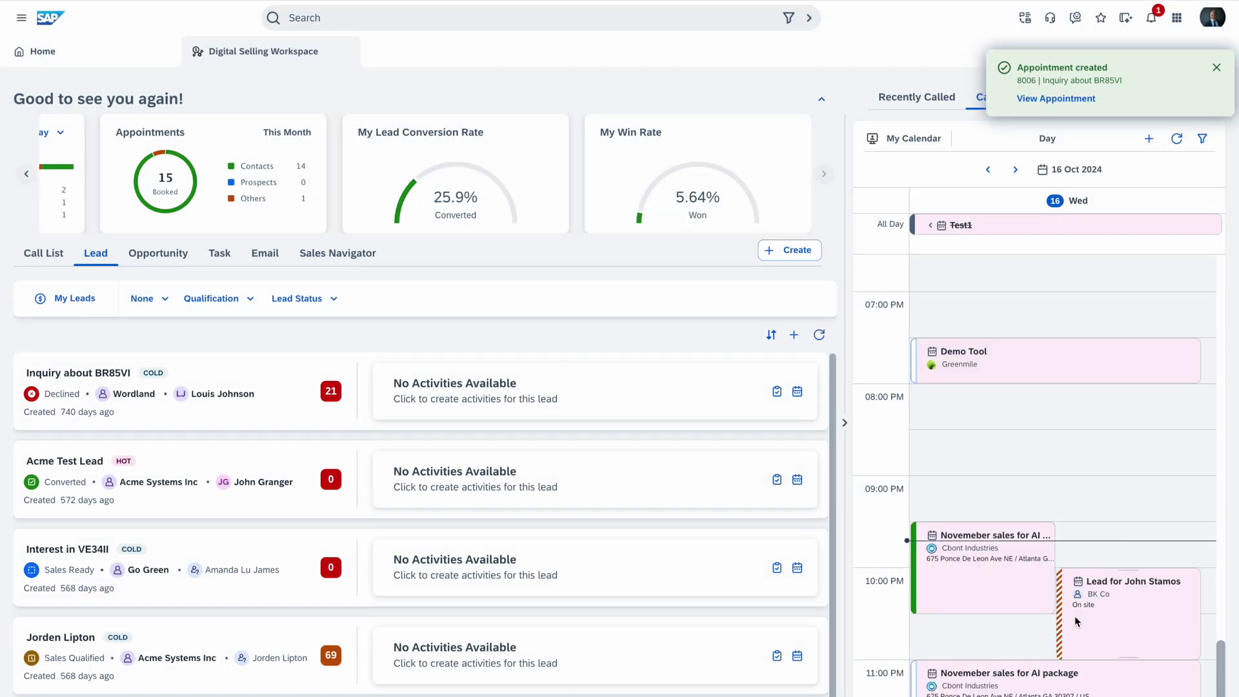
{"action": "left_click", "coordinate": [1217, 68]}
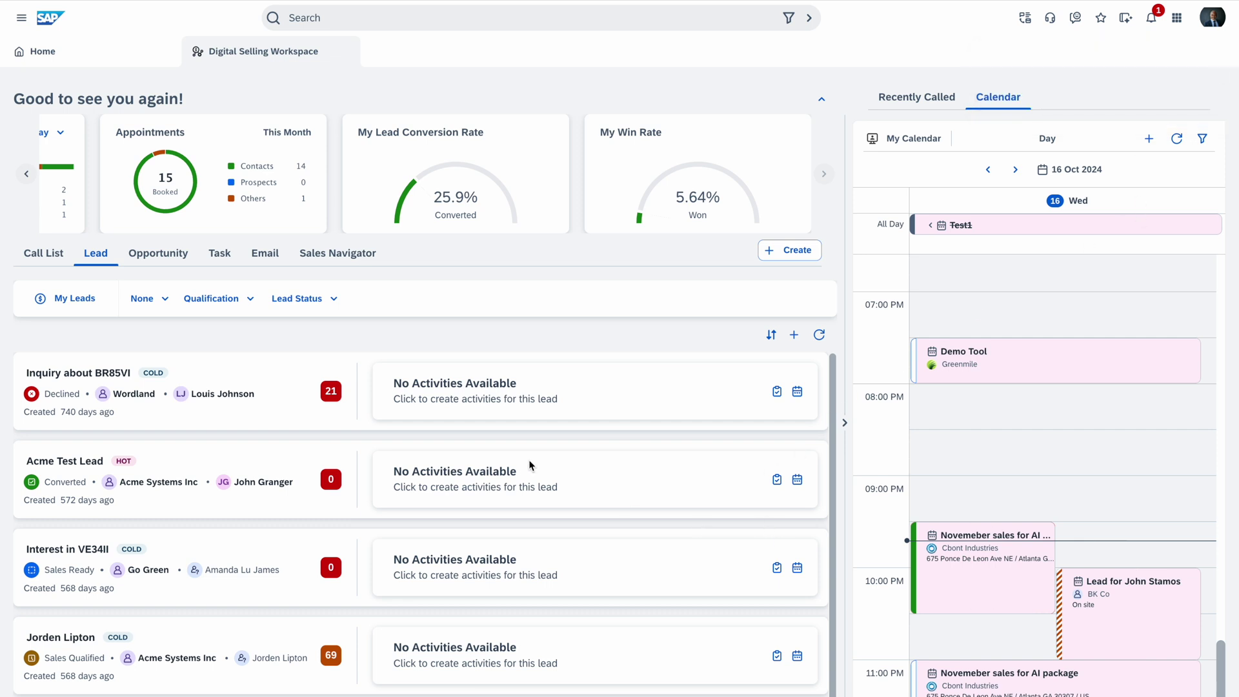
Refresh the lead list and filter it to leads Due Today.
{"action": "left_click", "coordinate": [818, 334]}
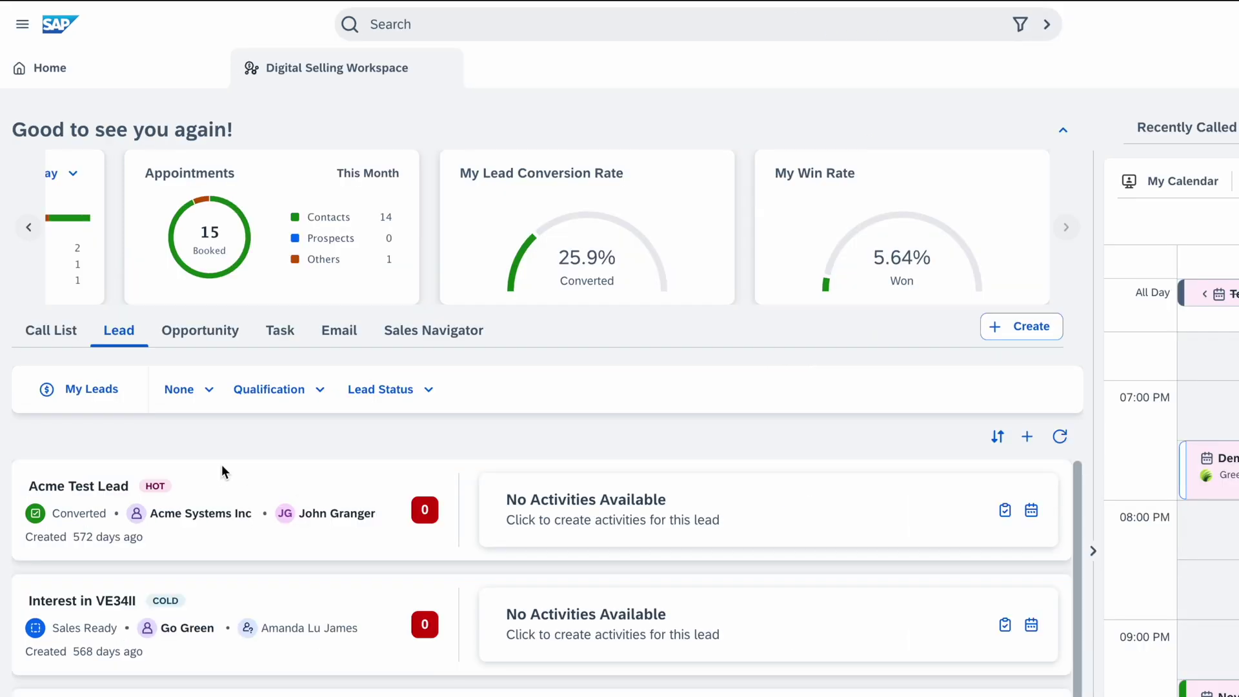
{"action": "left_click", "coordinate": [182, 390]}
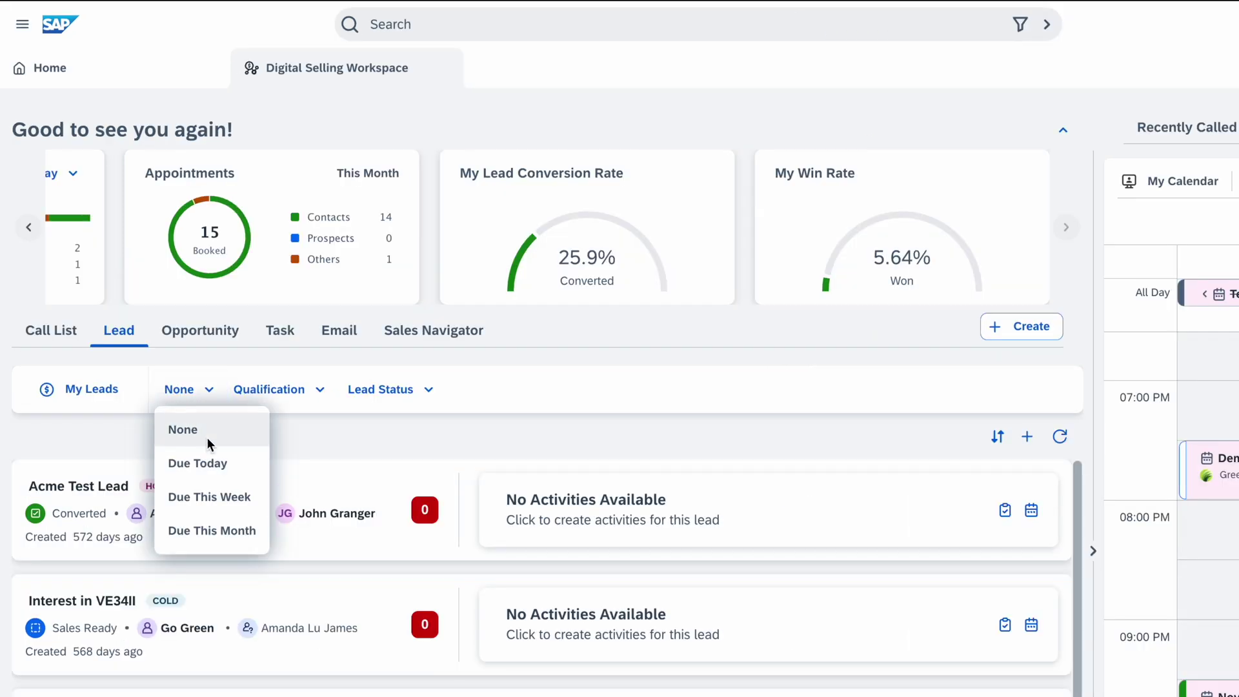
{"action": "left_click", "coordinate": [203, 465]}
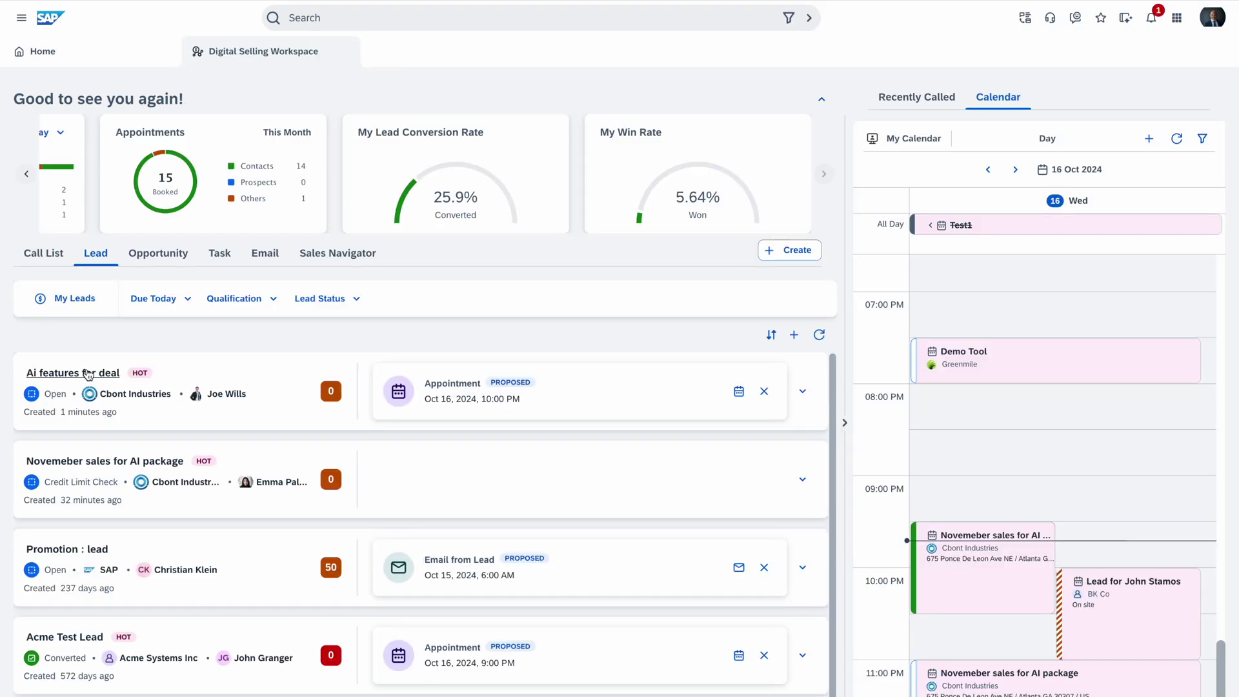
Open the 'Ai features for deal' lead, browse its Details account information, then close it.
{"action": "left_click", "coordinate": [109, 488]}
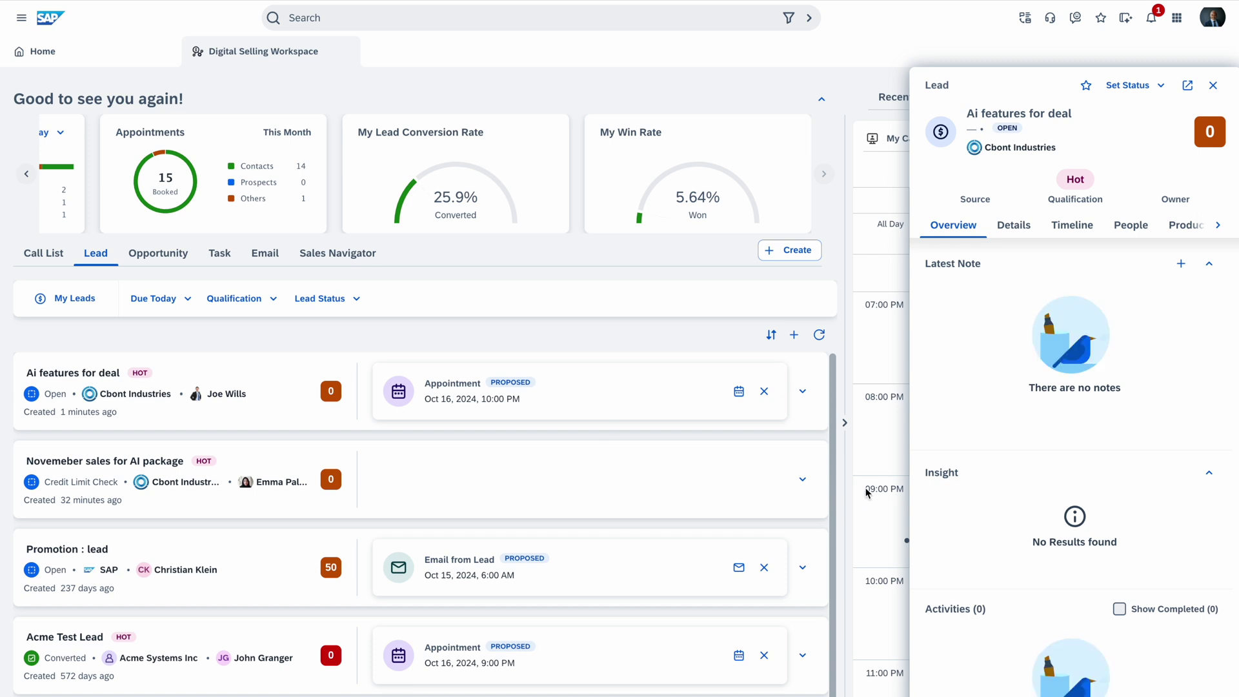
{"action": "scroll", "coordinate": [1057, 581], "scroll_direction": "down", "scroll_amount": 2}
{"action": "scroll", "coordinate": [1059, 592], "scroll_direction": "up", "scroll_amount": 2}
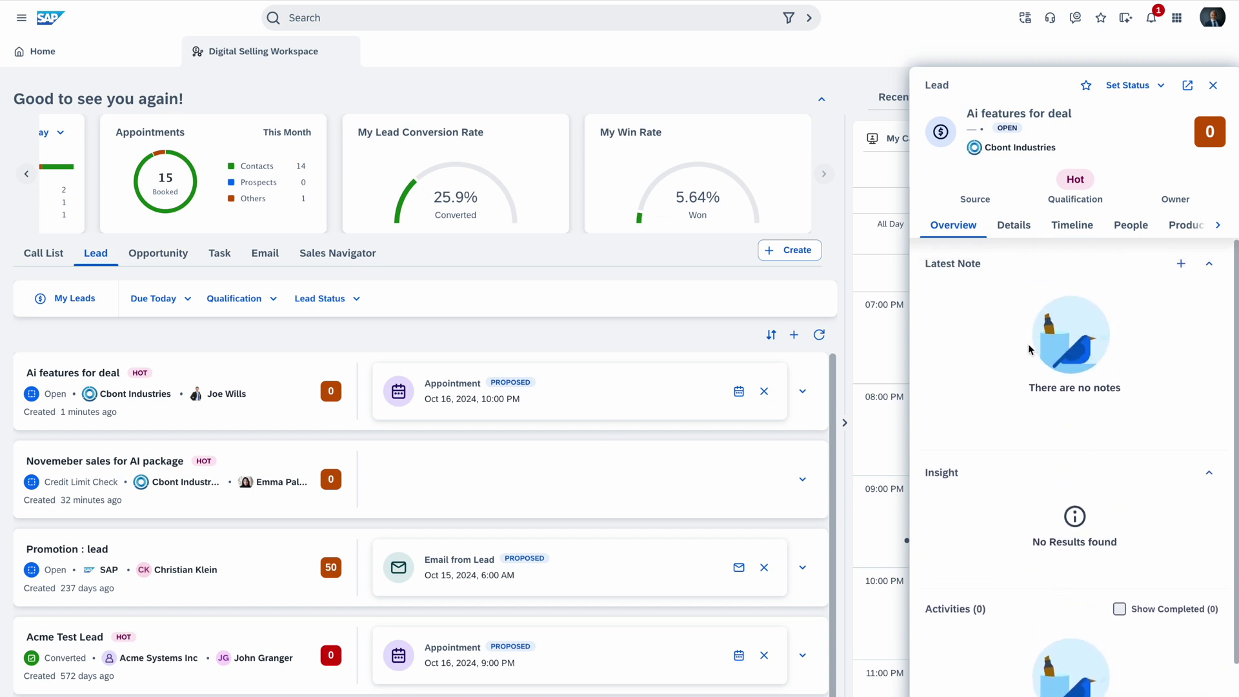
{"action": "left_click", "coordinate": [1017, 232]}
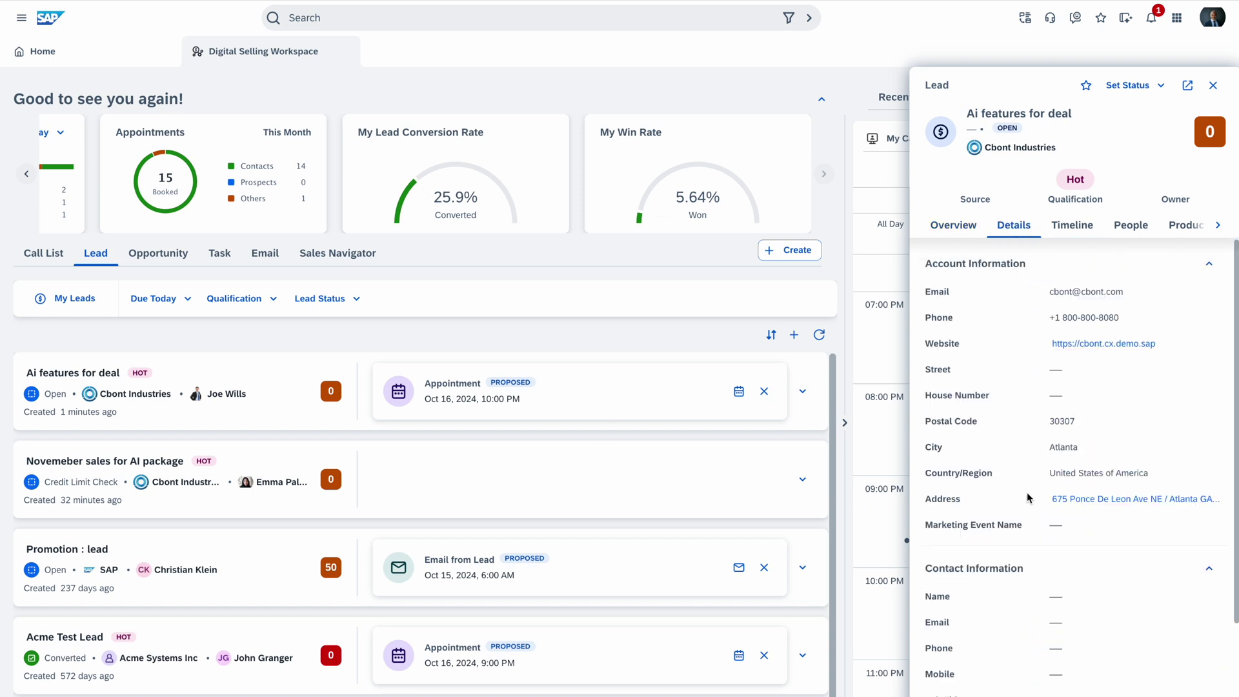
{"action": "scroll", "coordinate": [1027, 497], "scroll_direction": "down", "scroll_amount": 3}
{"action": "scroll", "coordinate": [1027, 496], "scroll_direction": "up", "scroll_amount": 2}
{"action": "scroll", "coordinate": [1027, 496], "scroll_direction": "up", "scroll_amount": 1}
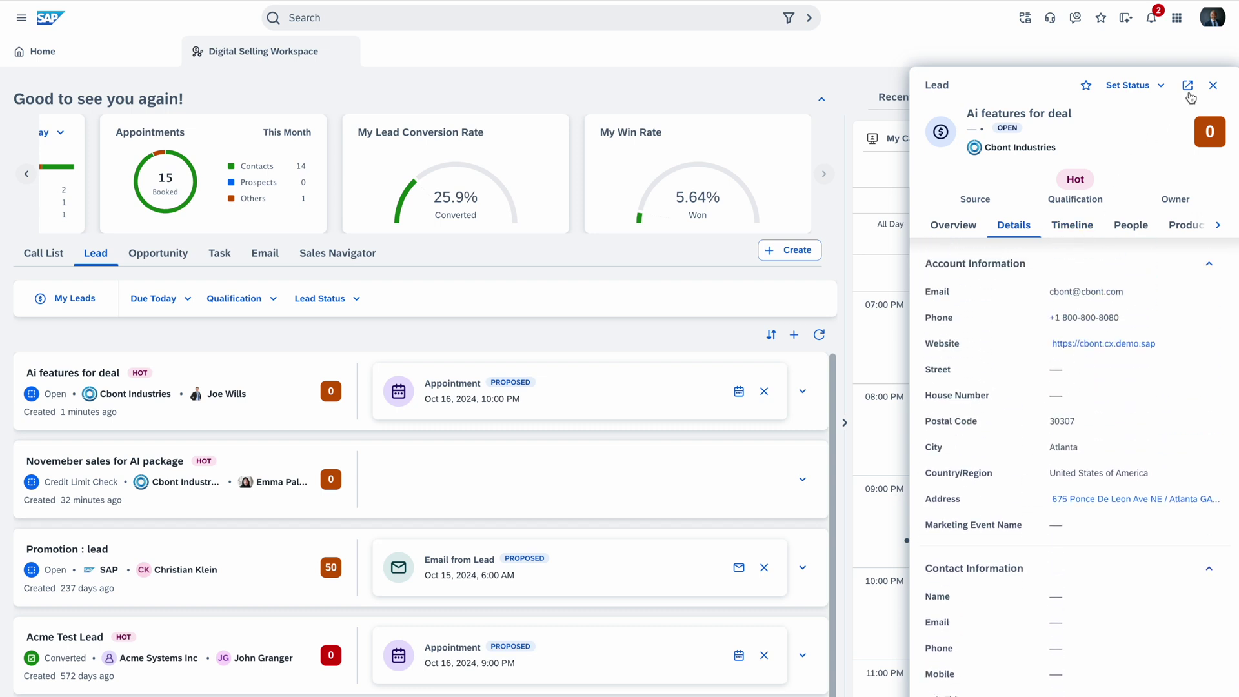
{"action": "left_click", "coordinate": [1214, 85]}
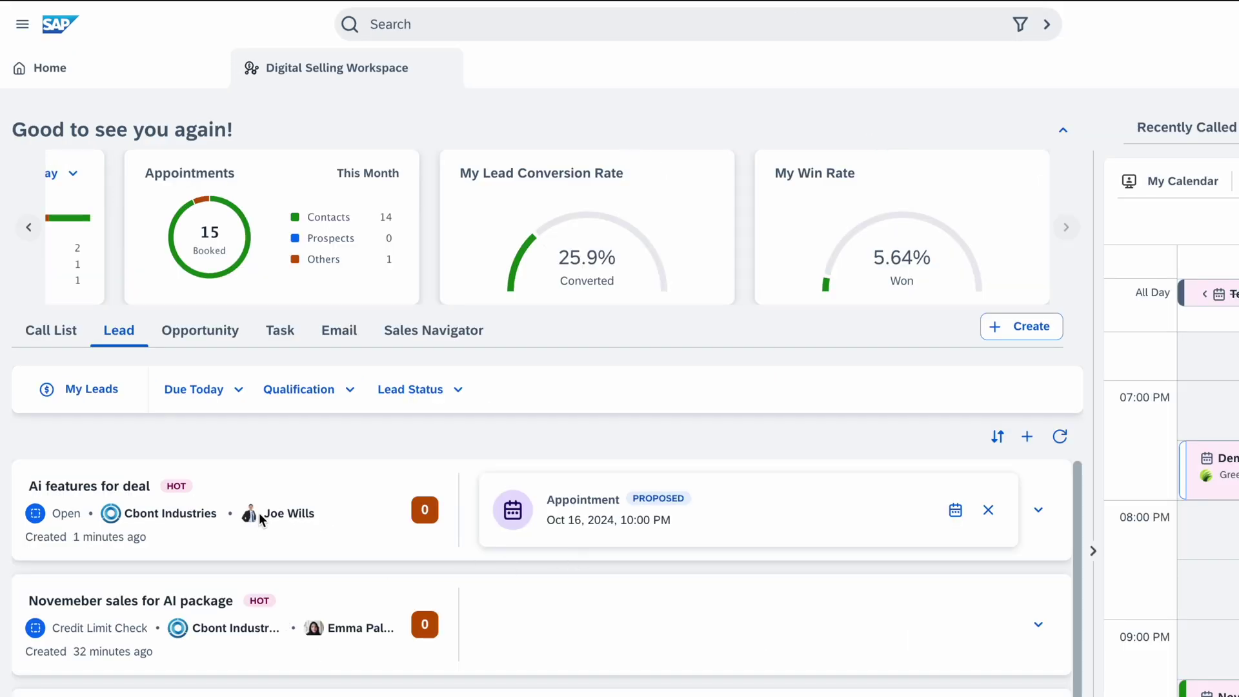
Create the lead's proposed Email task with a 16 Oct reminder date, then refresh the lead list.
{"action": "left_click", "coordinate": [1038, 511]}
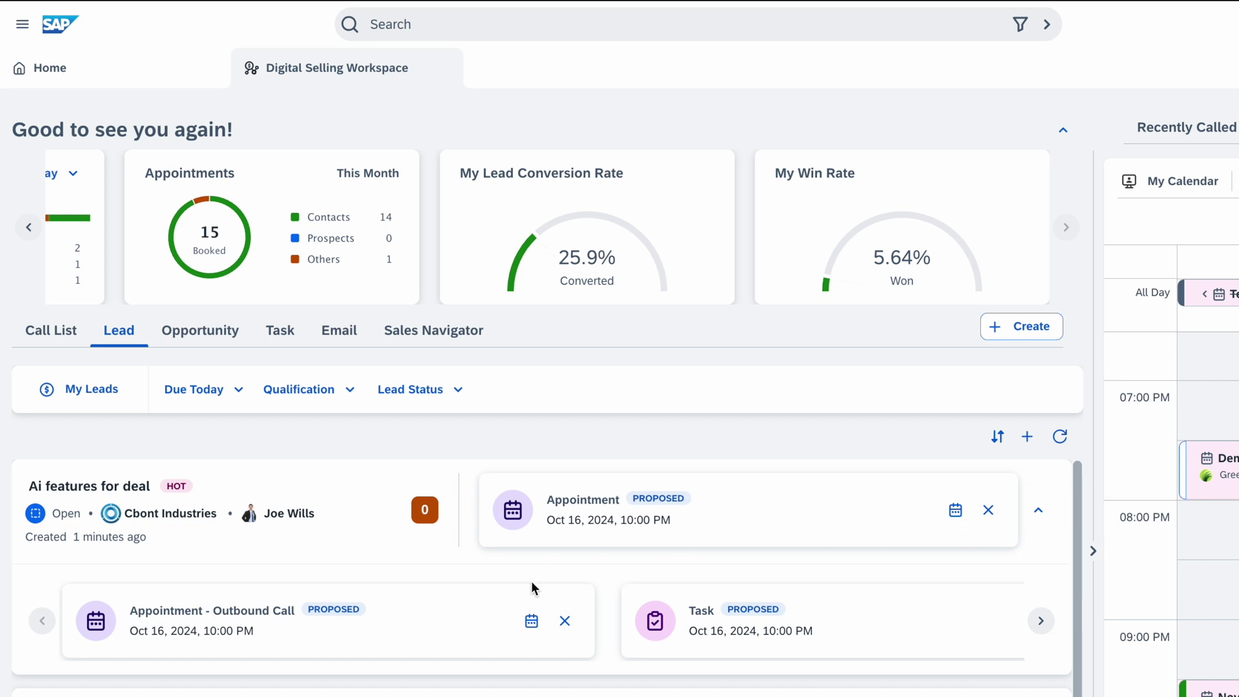
{"action": "scroll", "coordinate": [625, 584], "scroll_direction": "down", "scroll_amount": 2}
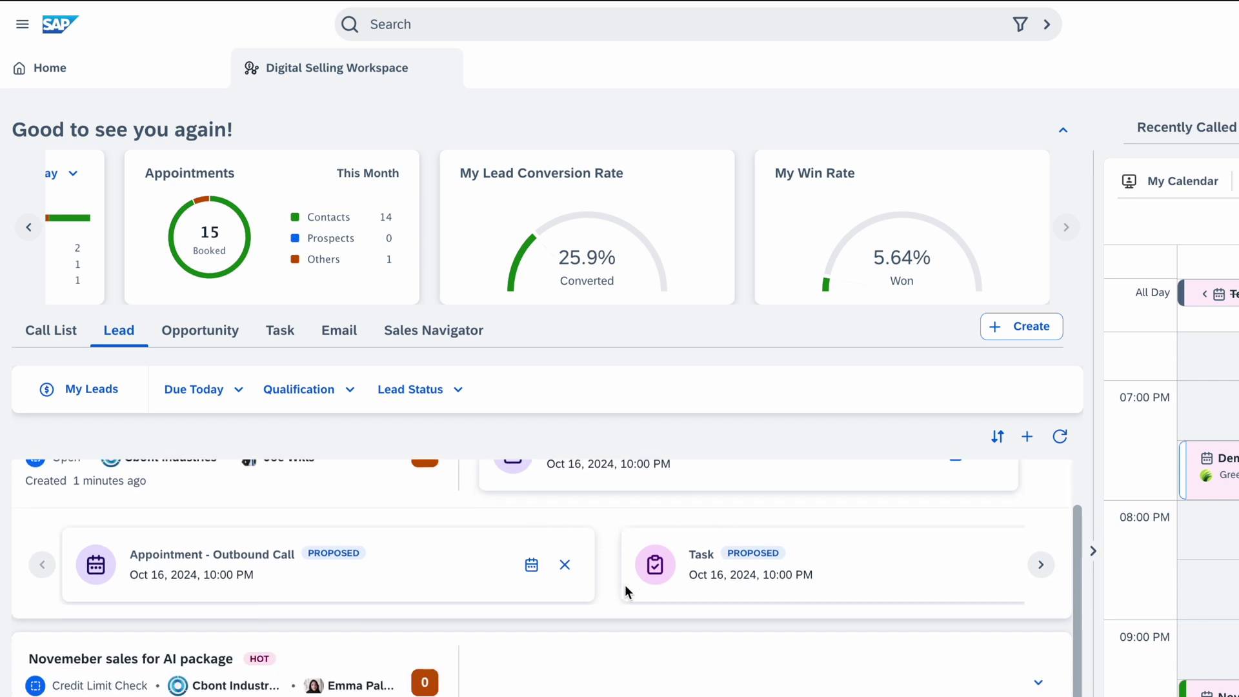
{"action": "scroll", "coordinate": [625, 584], "scroll_direction": "up", "scroll_amount": 2}
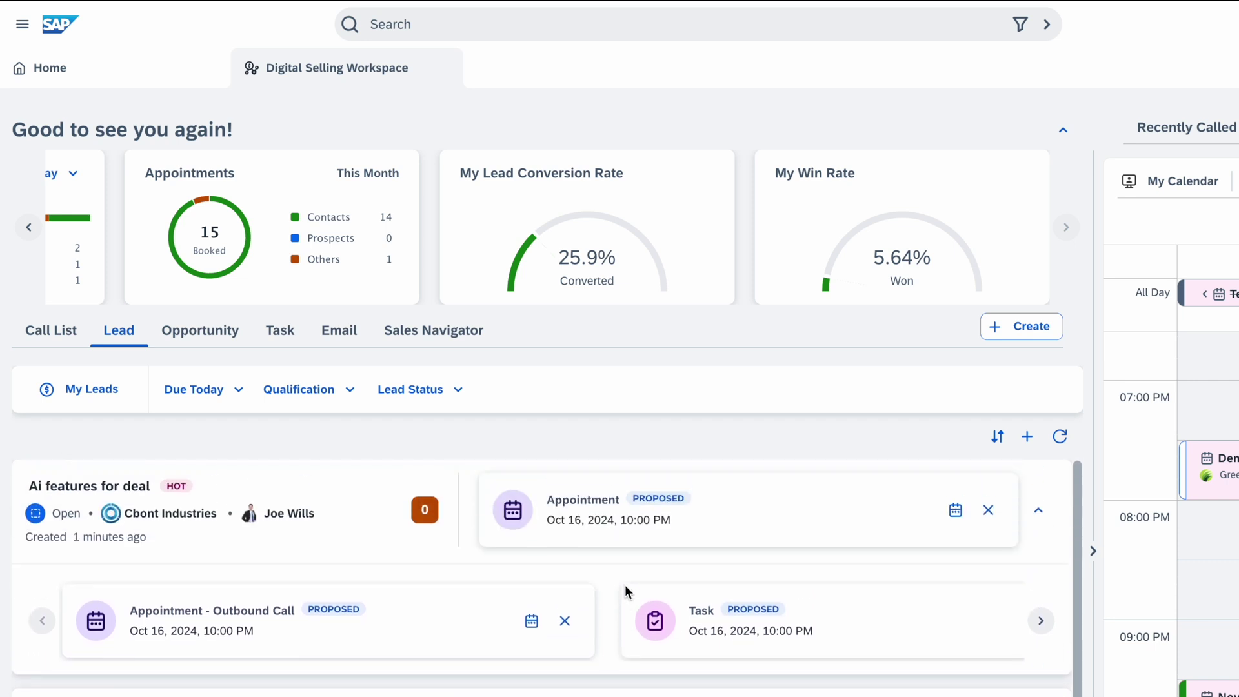
{"action": "left_click", "coordinate": [1040, 620]}
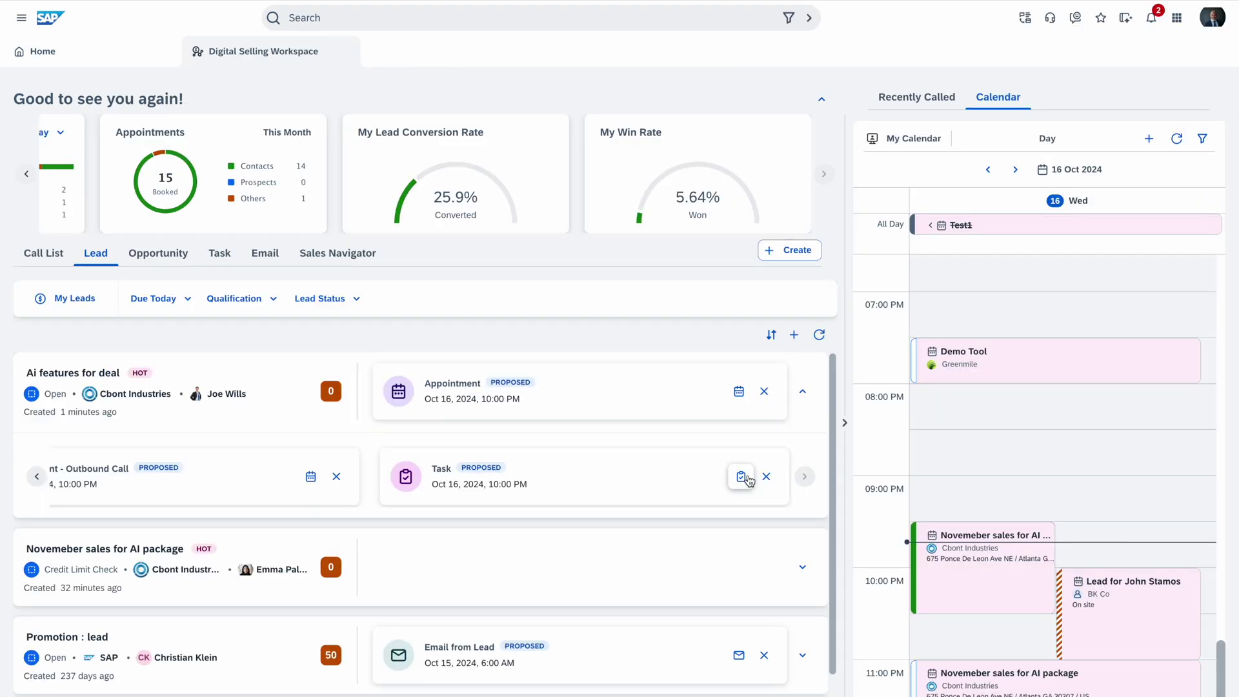
{"action": "left_click", "coordinate": [959, 621]}
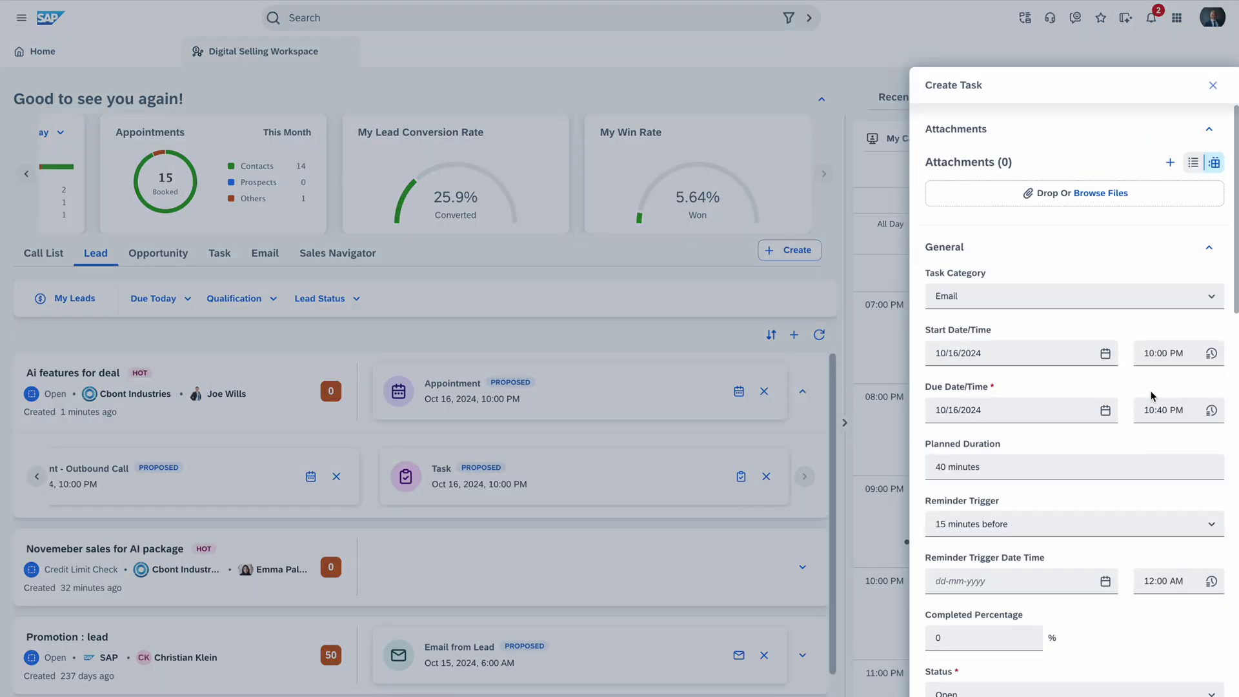
{"action": "scroll", "coordinate": [1123, 548], "scroll_direction": "down", "scroll_amount": 1}
{"action": "left_click", "coordinate": [1106, 529]}
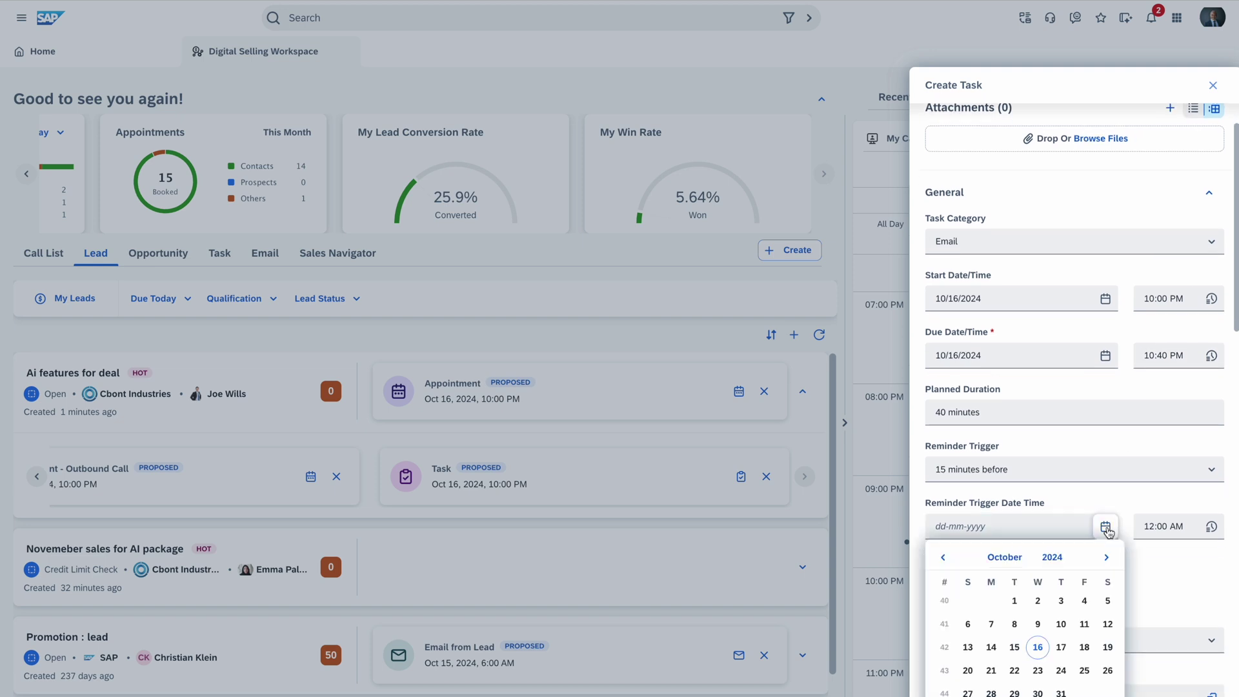
{"action": "left_click", "coordinate": [1038, 648]}
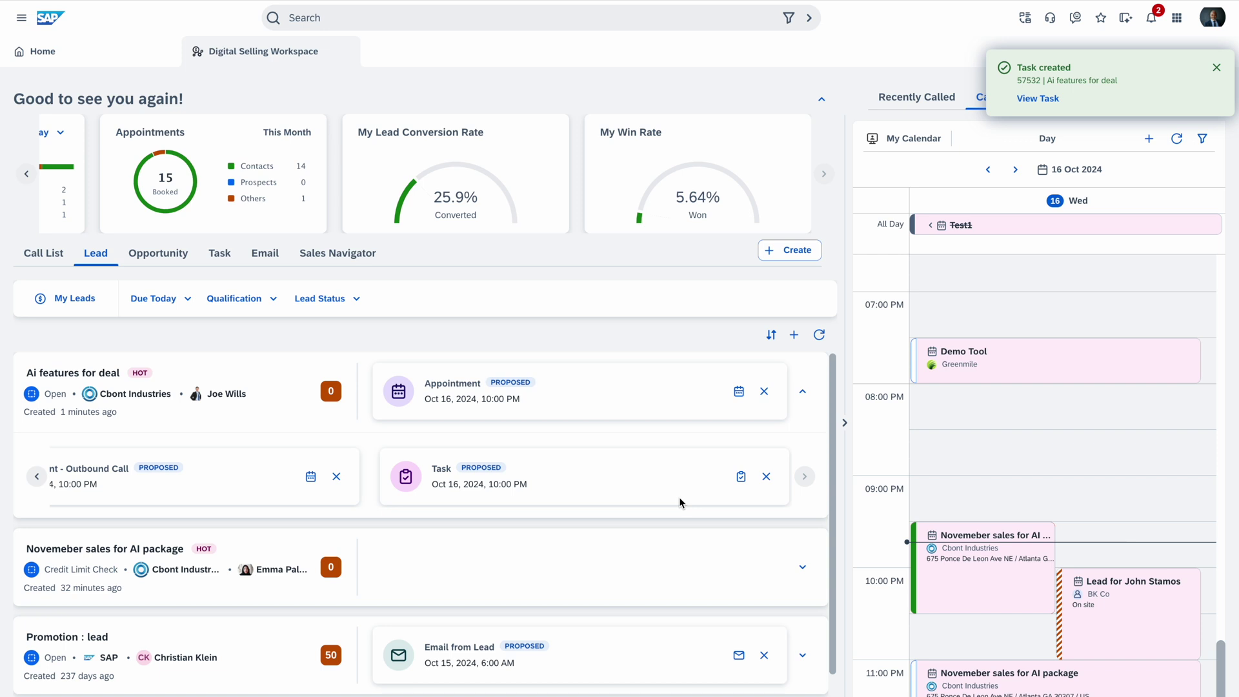
{"action": "left_click", "coordinate": [819, 334]}
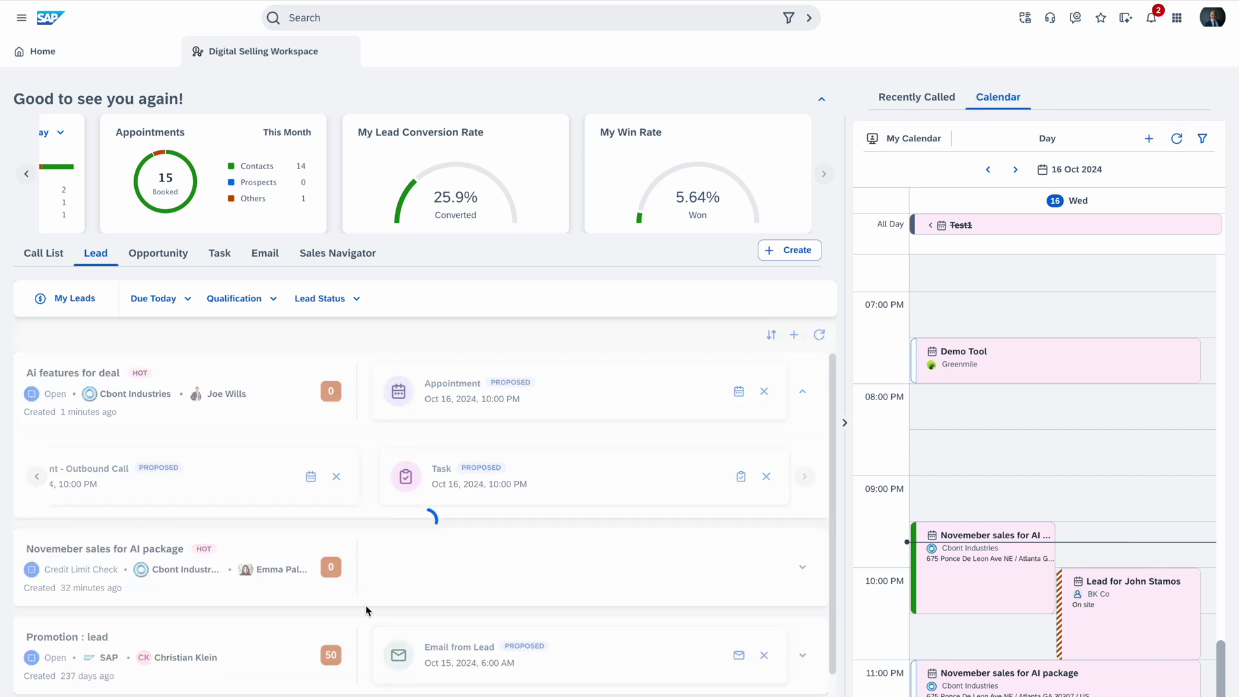
{"action": "scroll", "coordinate": [388, 645], "scroll_direction": "down", "scroll_amount": 1}
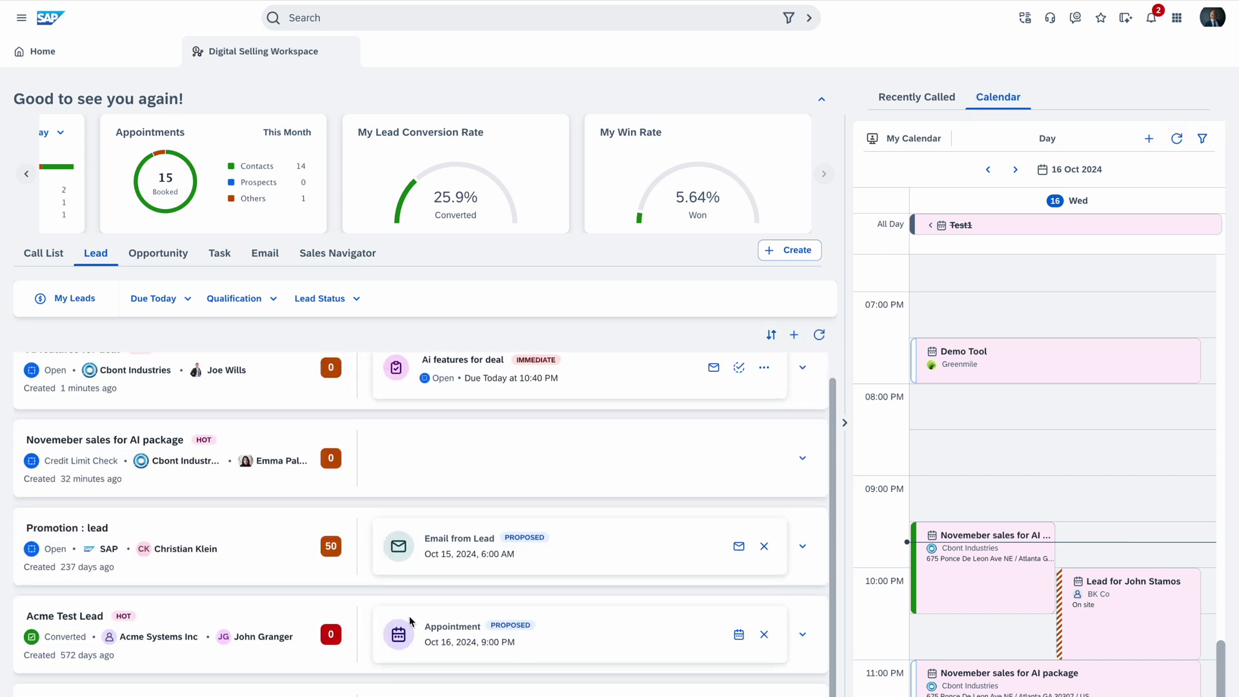
{"action": "scroll", "coordinate": [445, 561], "scroll_direction": "up", "scroll_amount": 1}
{"action": "left_click", "coordinate": [169, 301]}
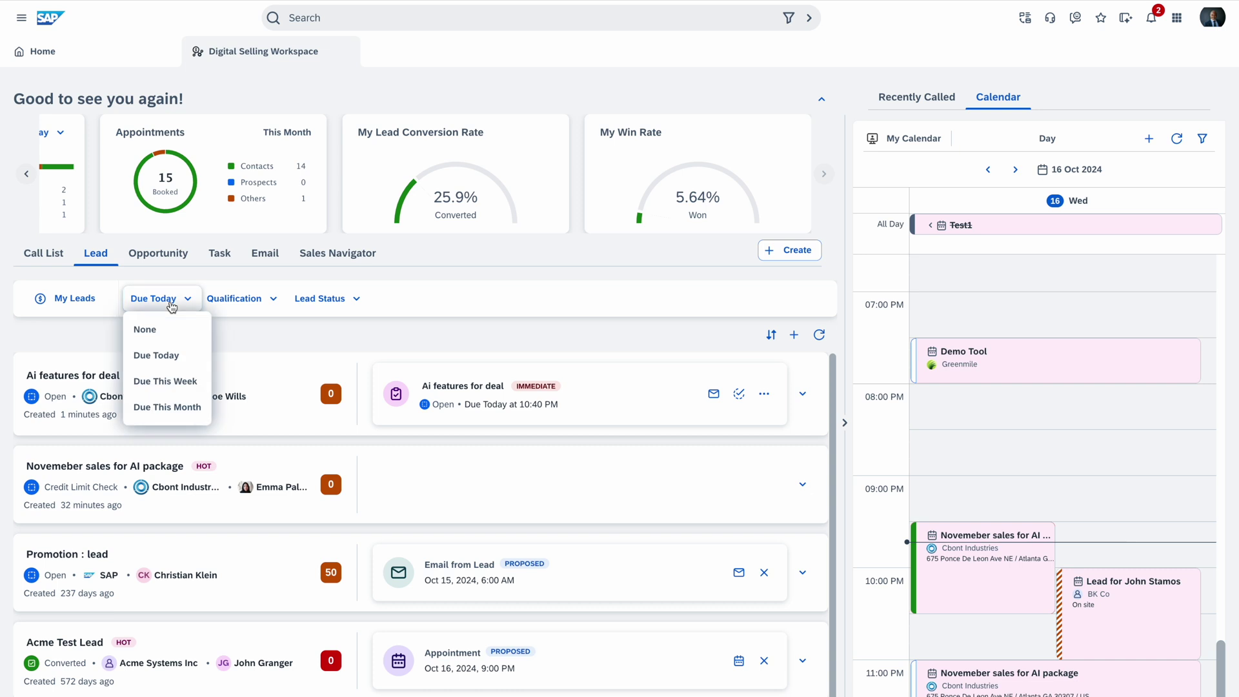
{"action": "left_click", "coordinate": [274, 300]}
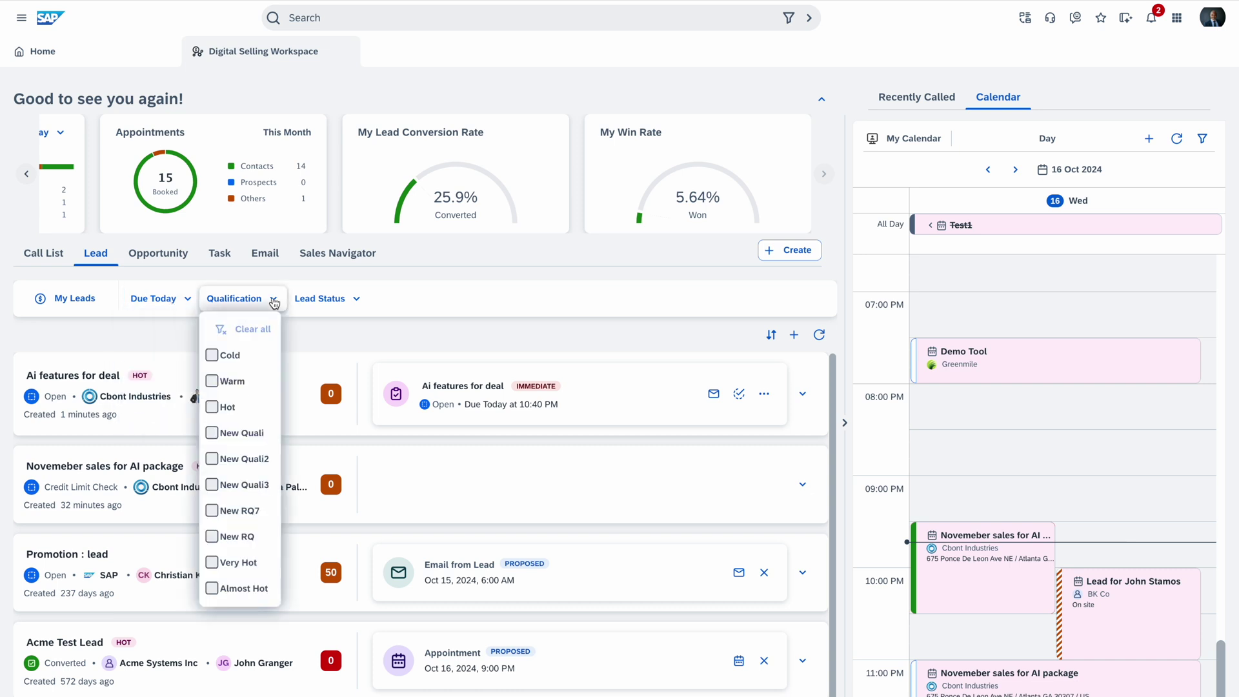
{"action": "left_click", "coordinate": [333, 344]}
{"action": "left_click", "coordinate": [332, 299]}
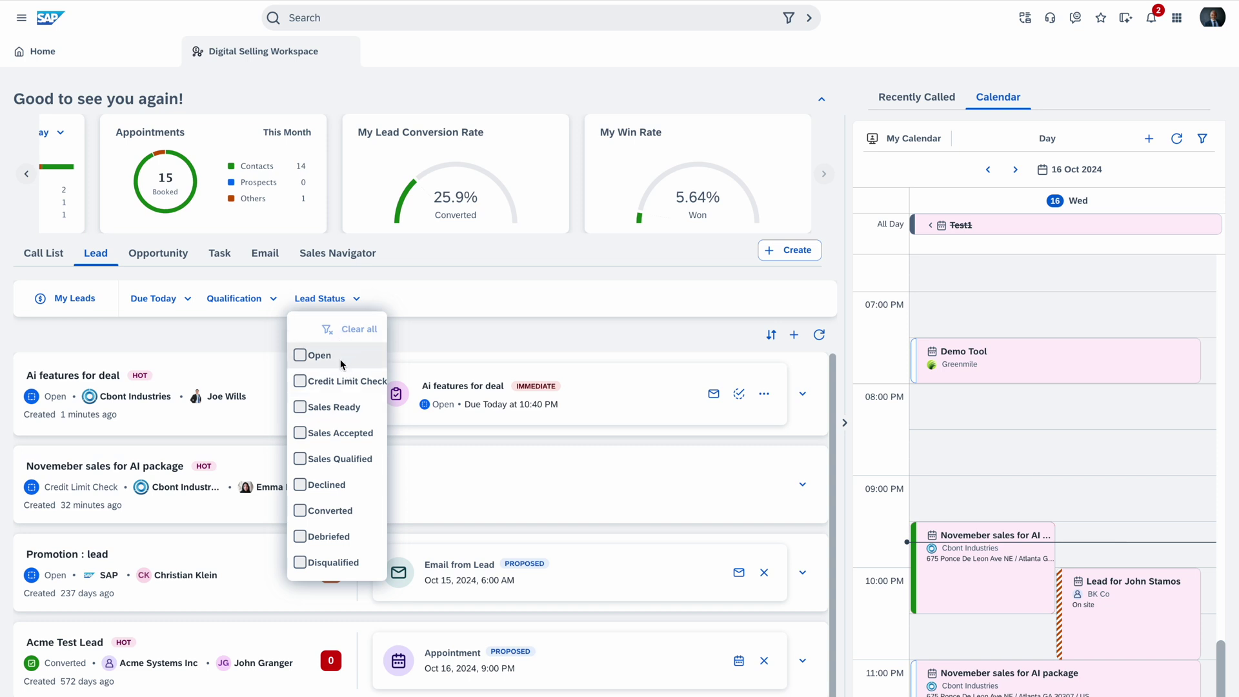
{"action": "left_click", "coordinate": [300, 355]}
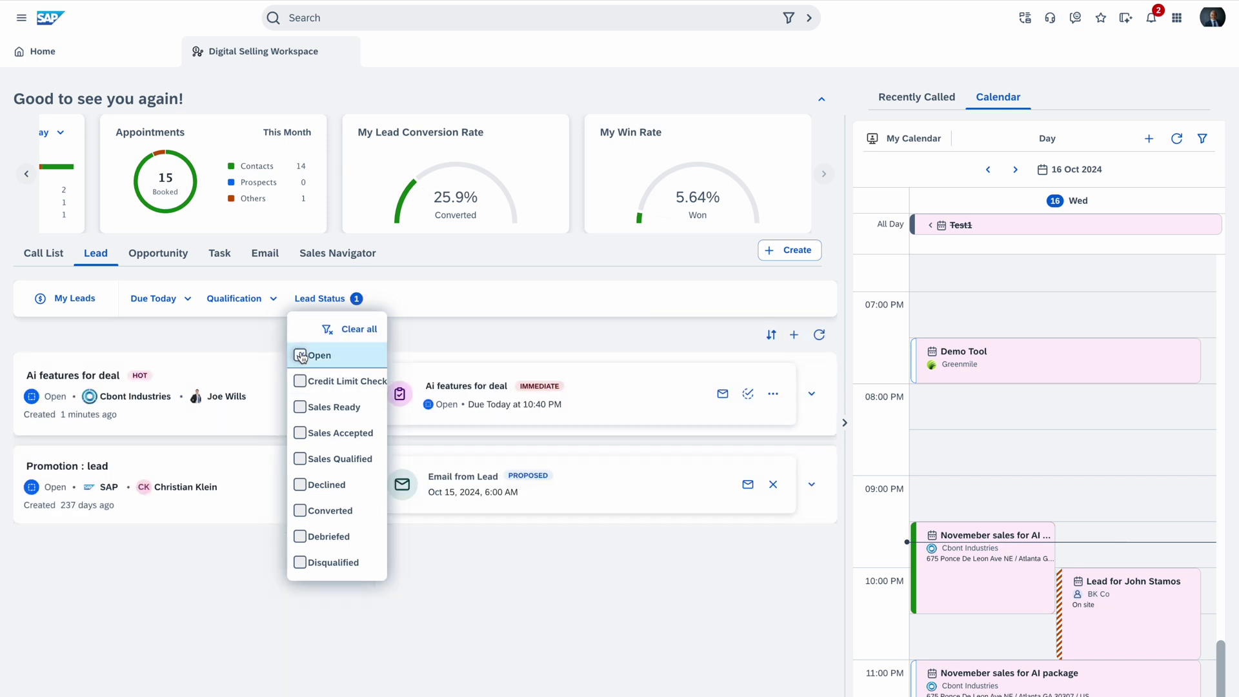
{"action": "left_click", "coordinate": [300, 356]}
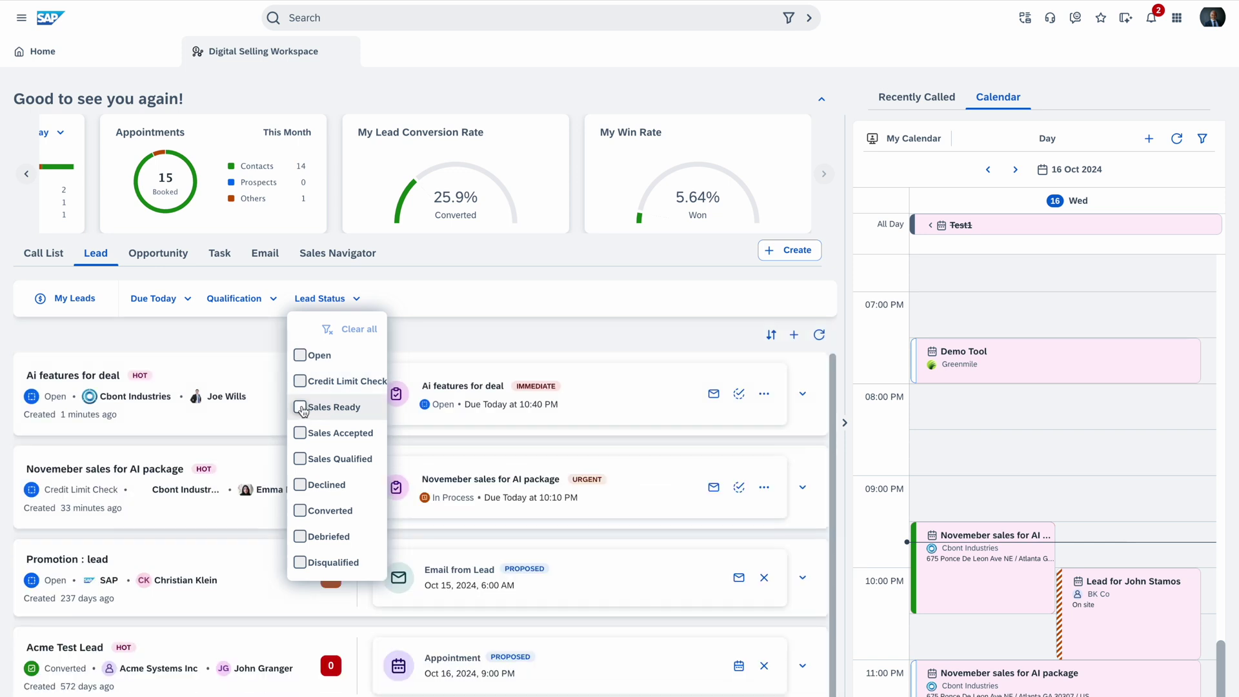
{"action": "left_click", "coordinate": [301, 407]}
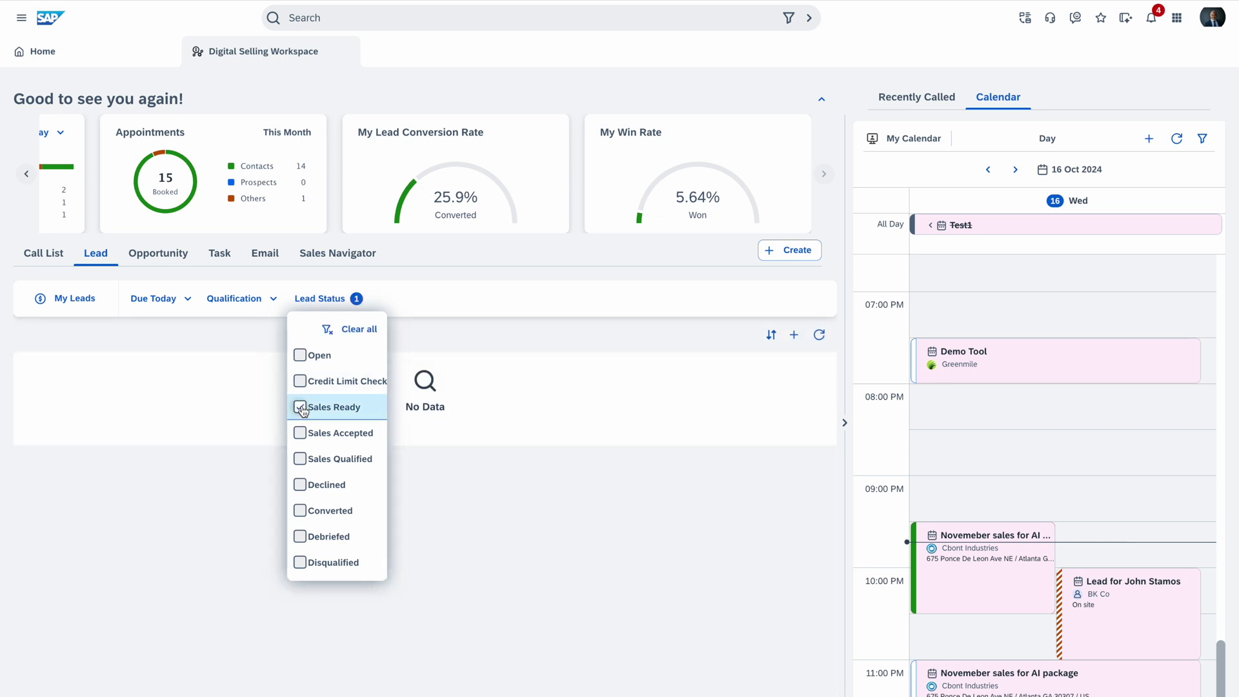
{"action": "left_click", "coordinate": [301, 407]}
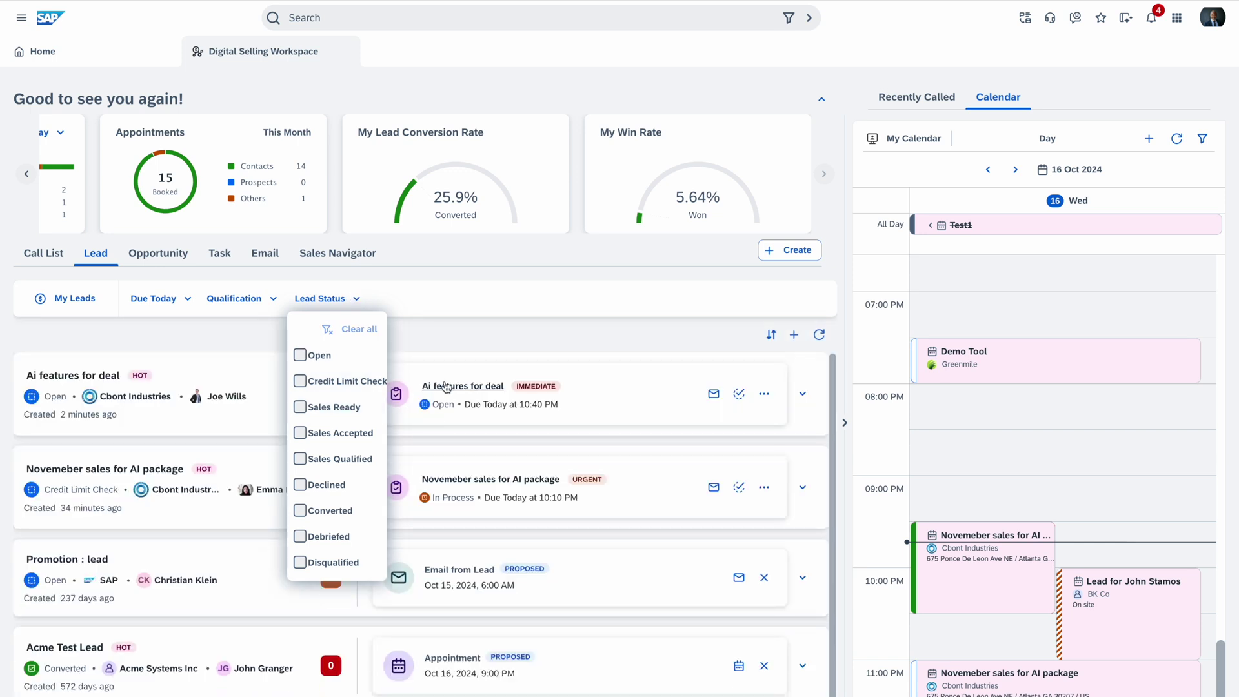
{"action": "left_click", "coordinate": [300, 485]}
{"action": "left_click", "coordinate": [301, 485]}
{"action": "left_click", "coordinate": [446, 327]}
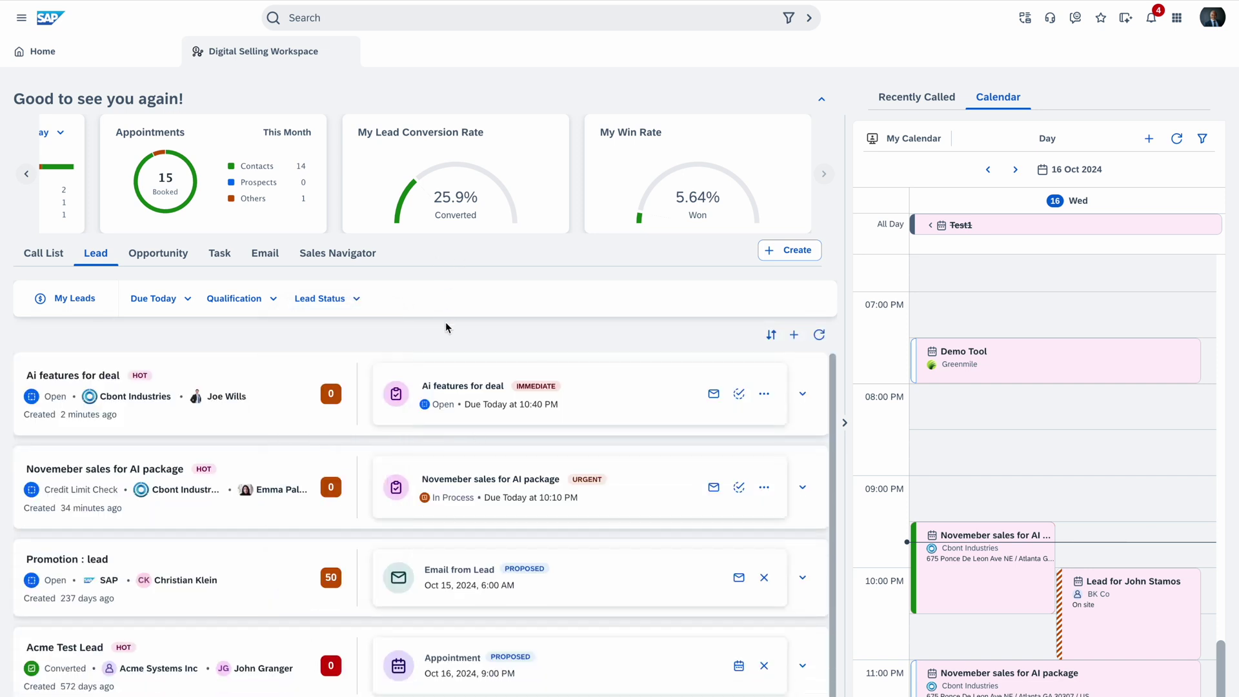
{"action": "scroll", "coordinate": [354, 583], "scroll_direction": "down", "scroll_amount": 1}
{"action": "scroll", "coordinate": [354, 584], "scroll_direction": "up", "scroll_amount": 1}
{"action": "left_click", "coordinate": [147, 468]}
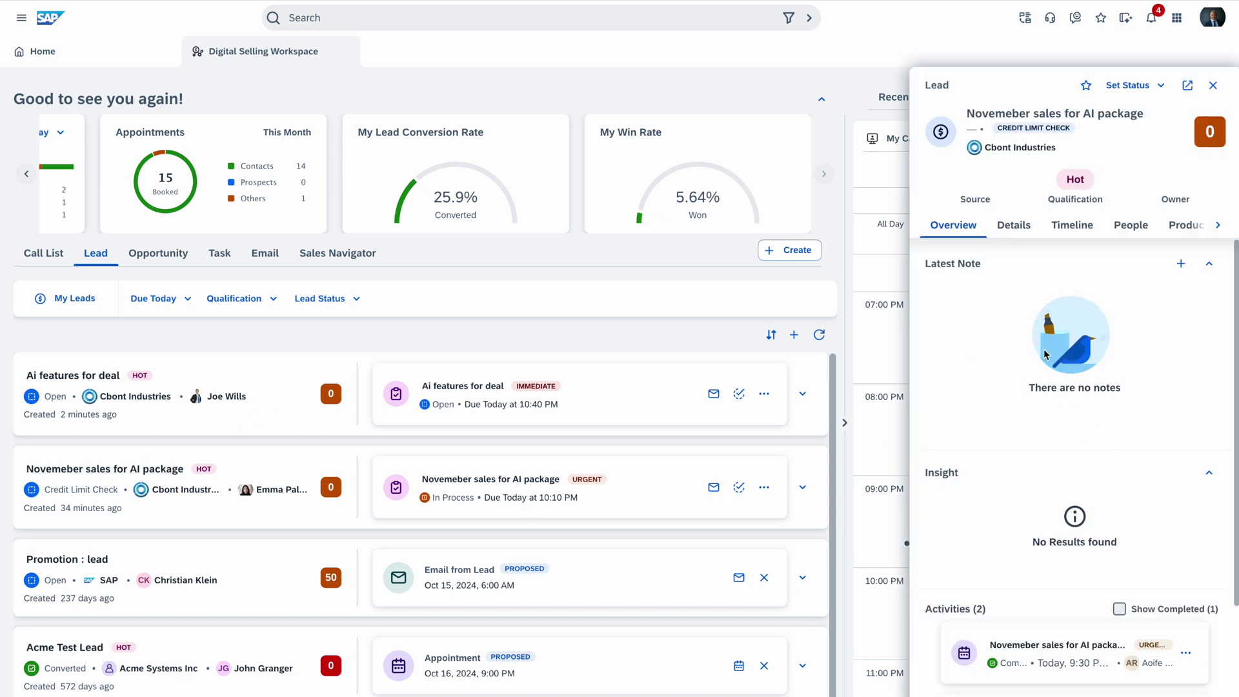
{"action": "scroll", "coordinate": [1046, 583], "scroll_direction": "down", "scroll_amount": 4}
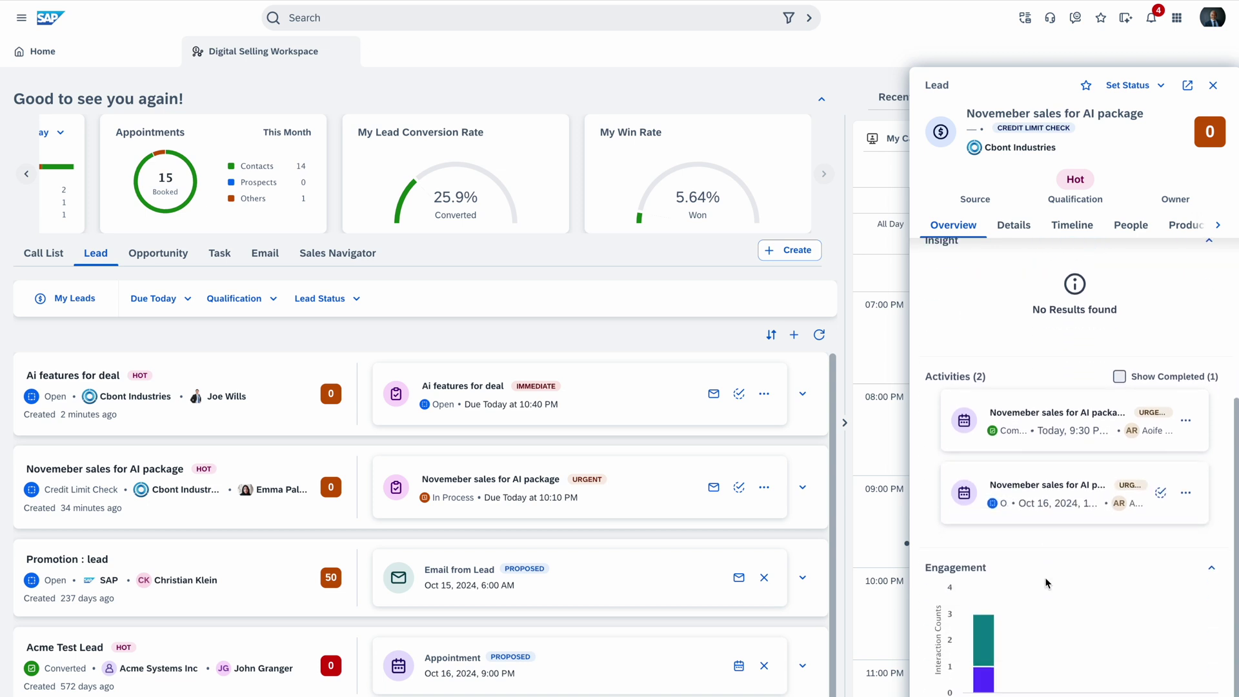
{"action": "left_click", "coordinate": [1214, 86]}
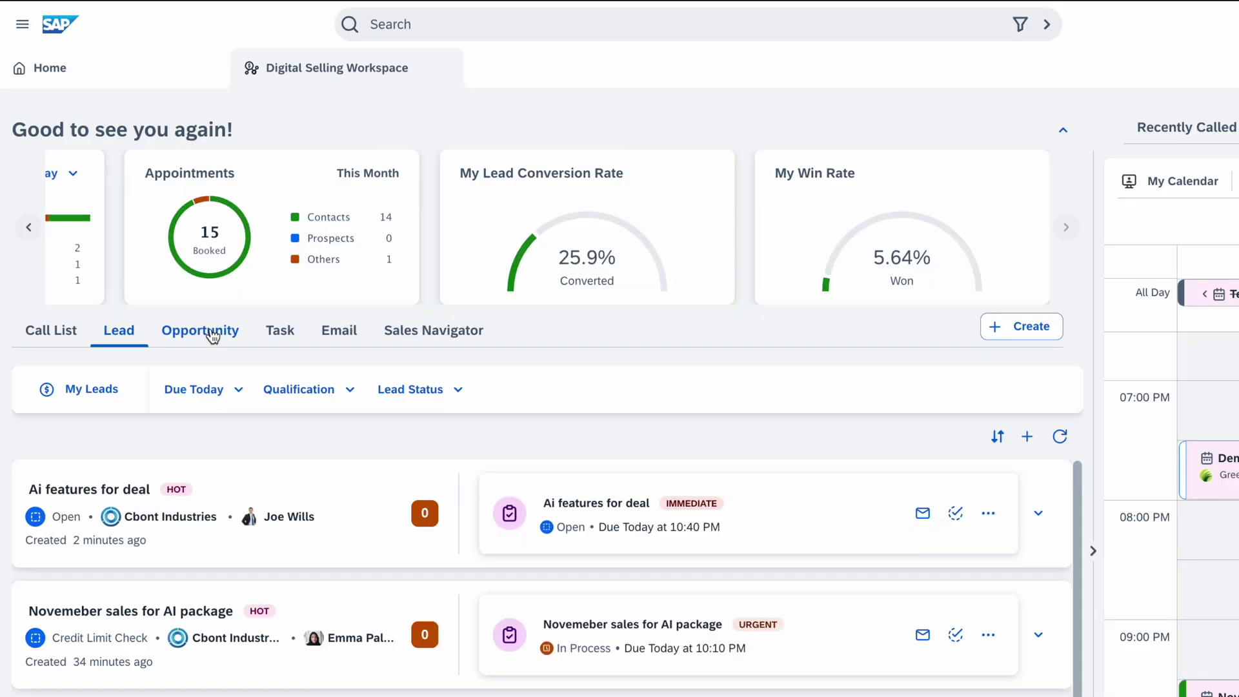
List opportunities due this month, then open and discard a New Opportunity form.
{"action": "left_click", "coordinate": [213, 335]}
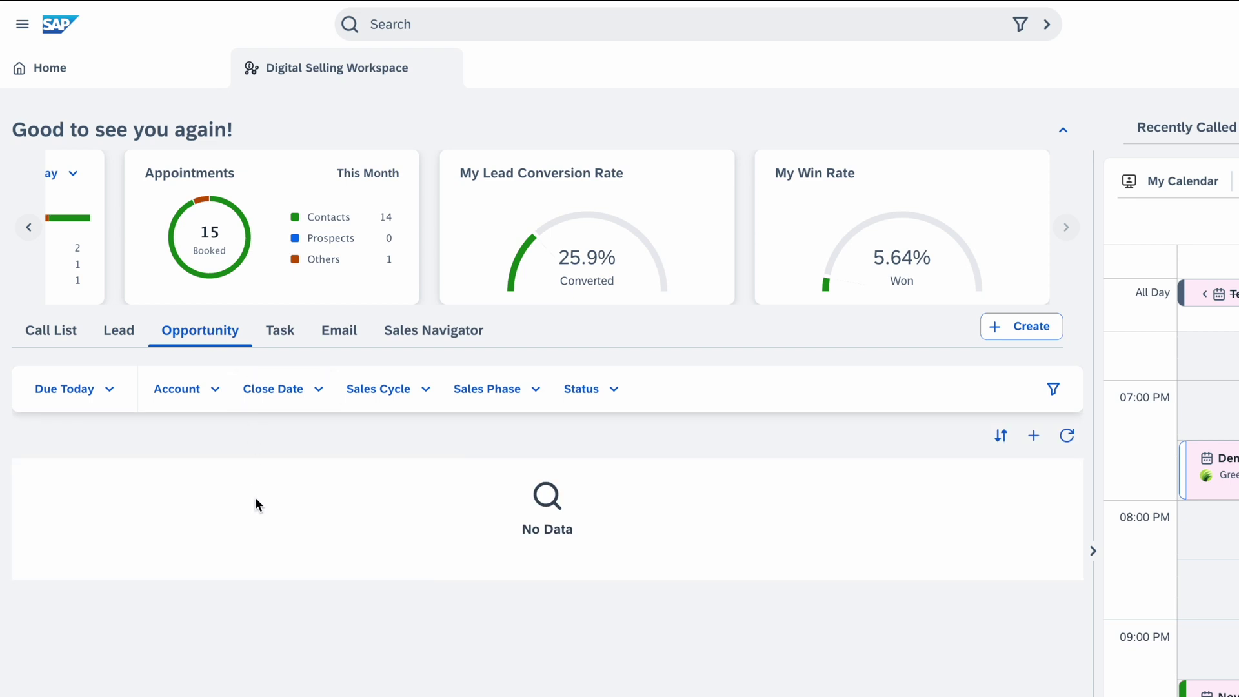
{"action": "left_click", "coordinate": [104, 396]}
{"action": "left_click", "coordinate": [65, 502]}
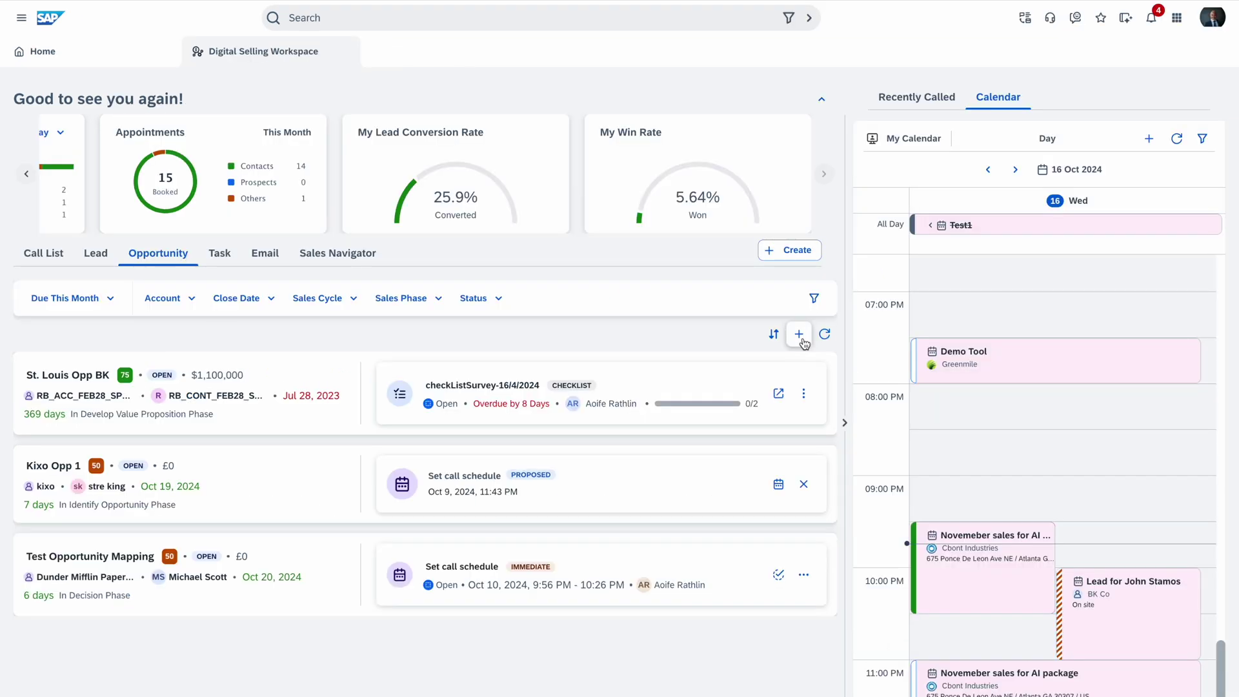
{"action": "left_click", "coordinate": [802, 341]}
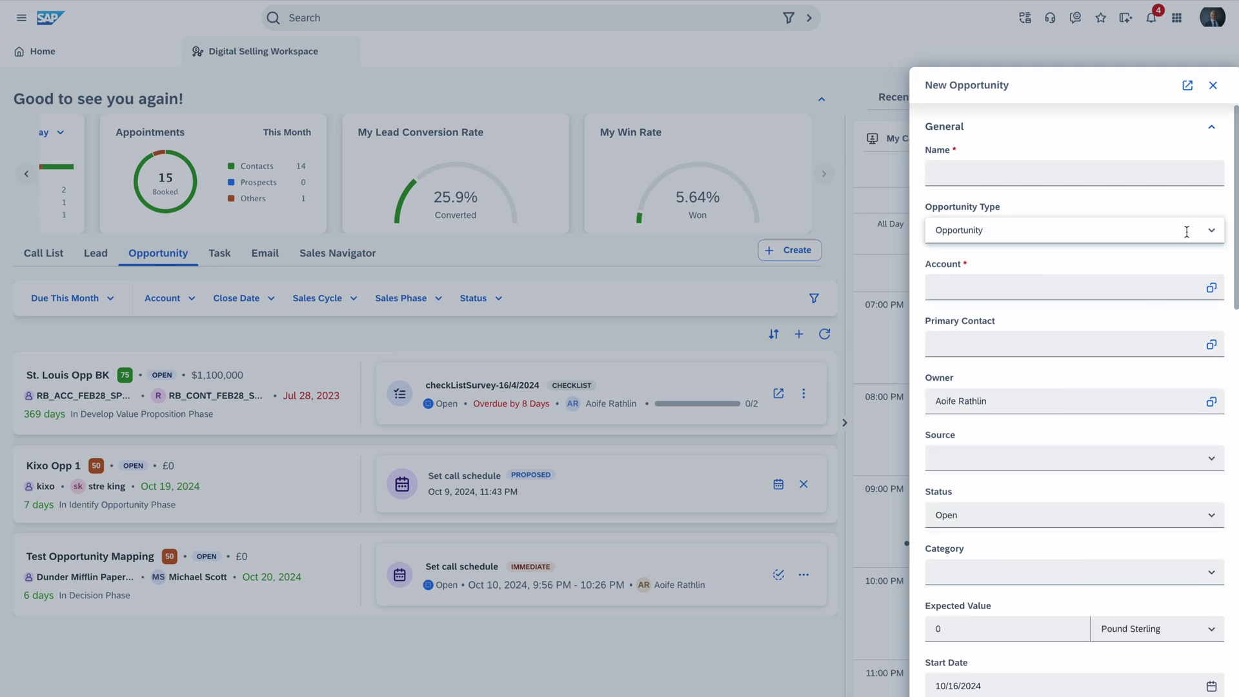
{"action": "left_click", "coordinate": [1213, 86]}
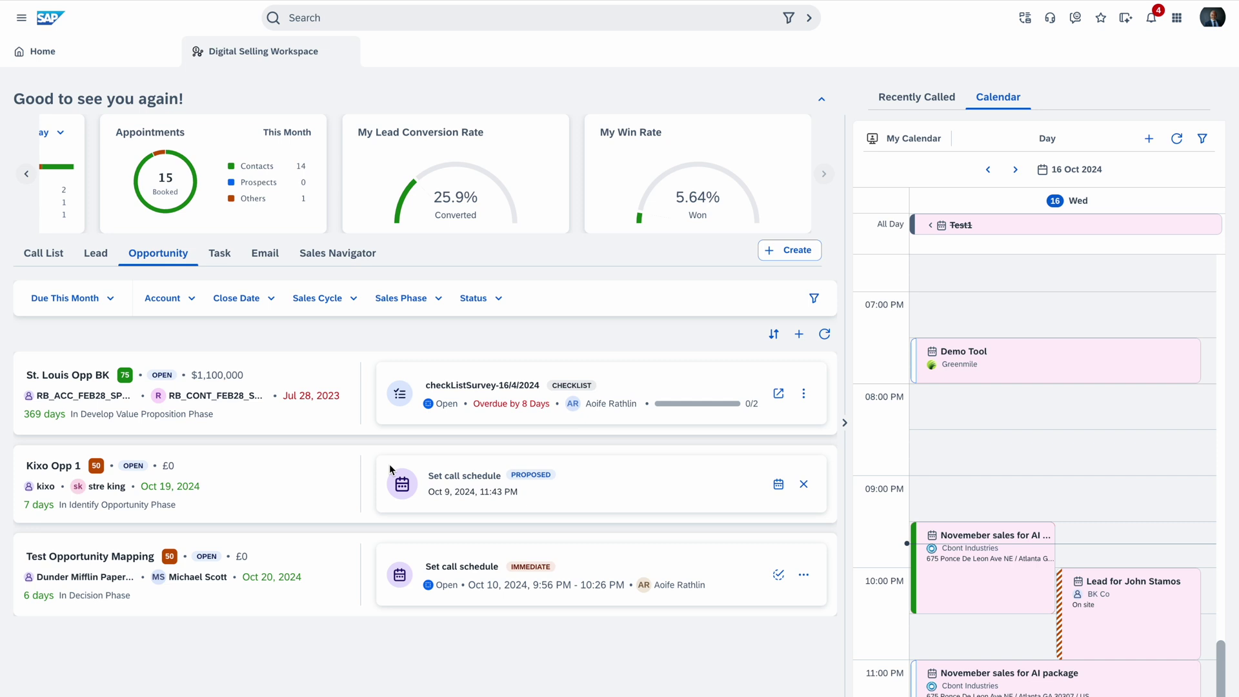
Open the 'Ai features for deal' lead and review its status options without changing them.
{"action": "left_click", "coordinate": [103, 259]}
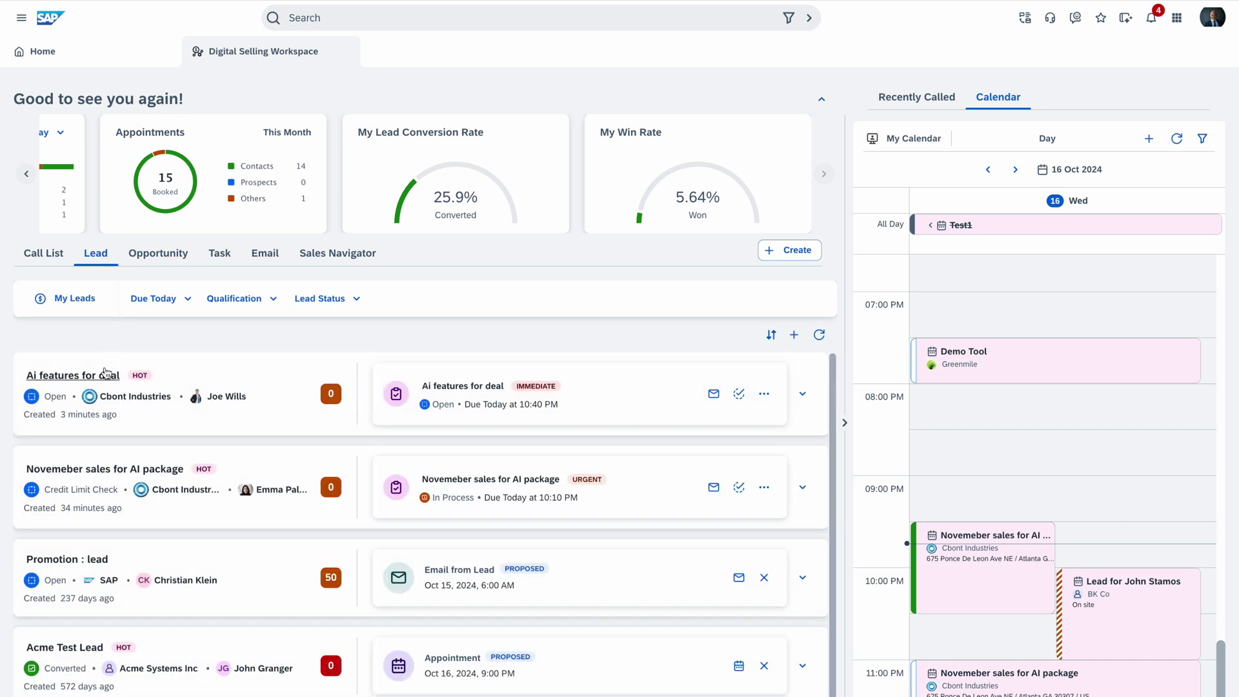
{"action": "left_click", "coordinate": [107, 374]}
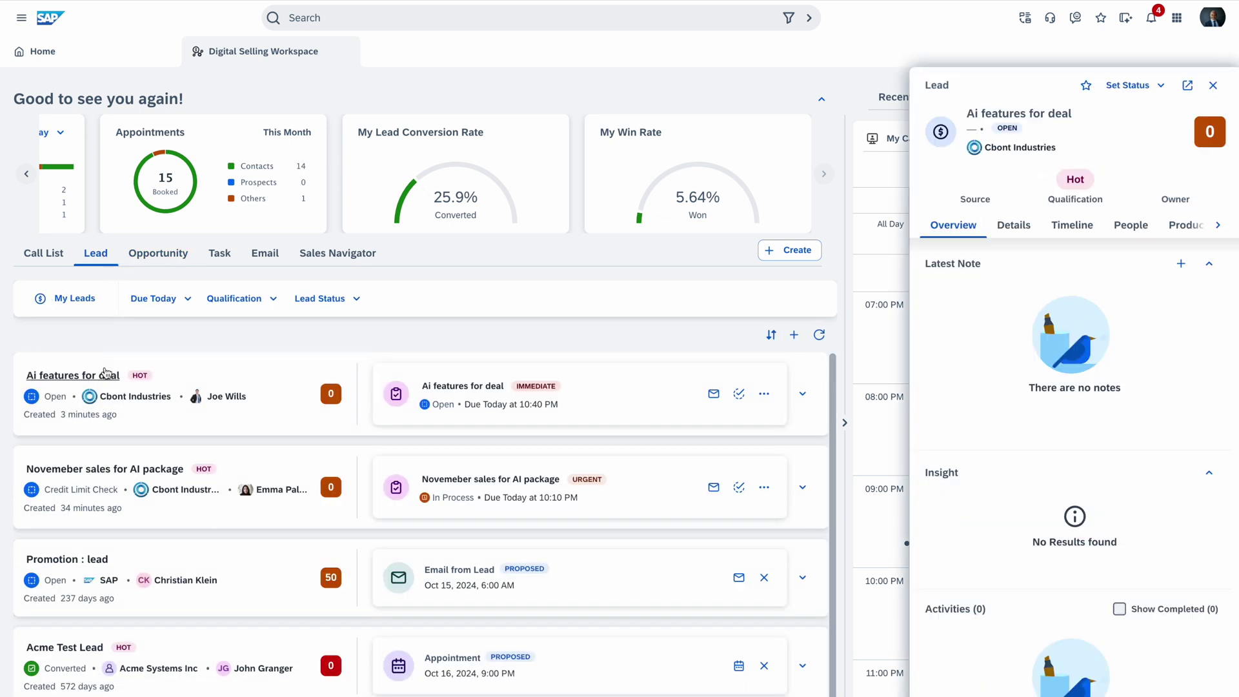
{"action": "left_click", "coordinate": [1155, 82]}
{"action": "left_click", "coordinate": [1075, 75]}
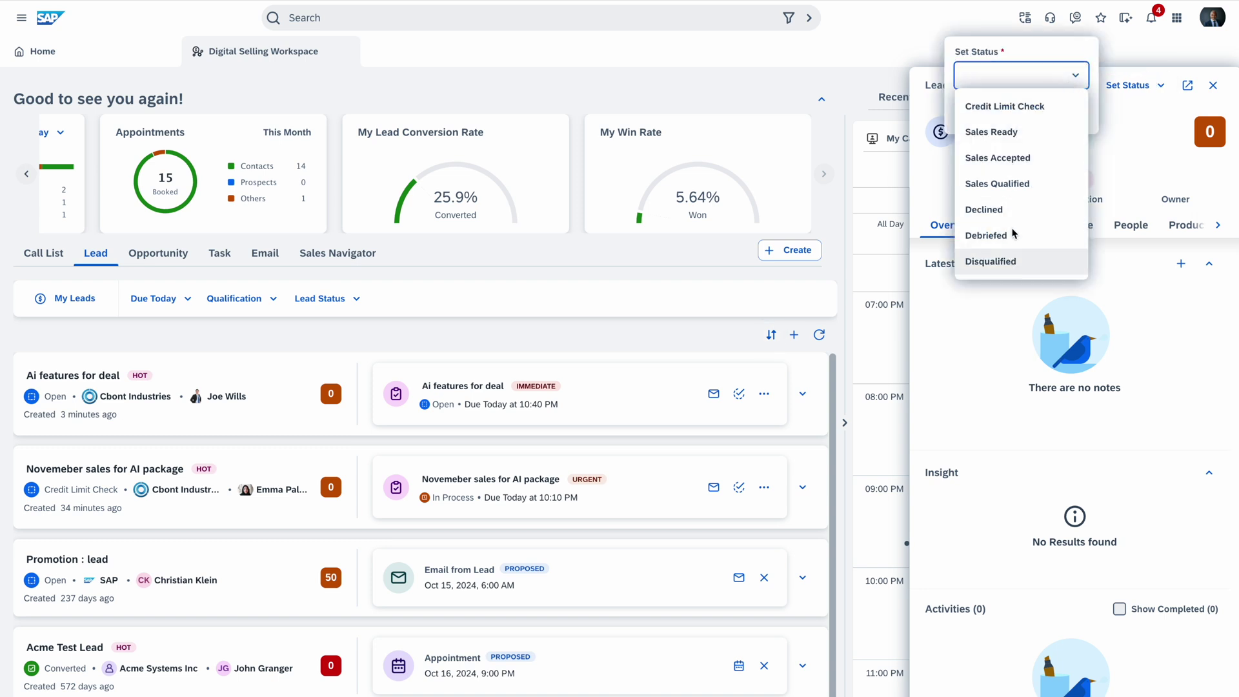
{"action": "left_click", "coordinate": [1126, 150]}
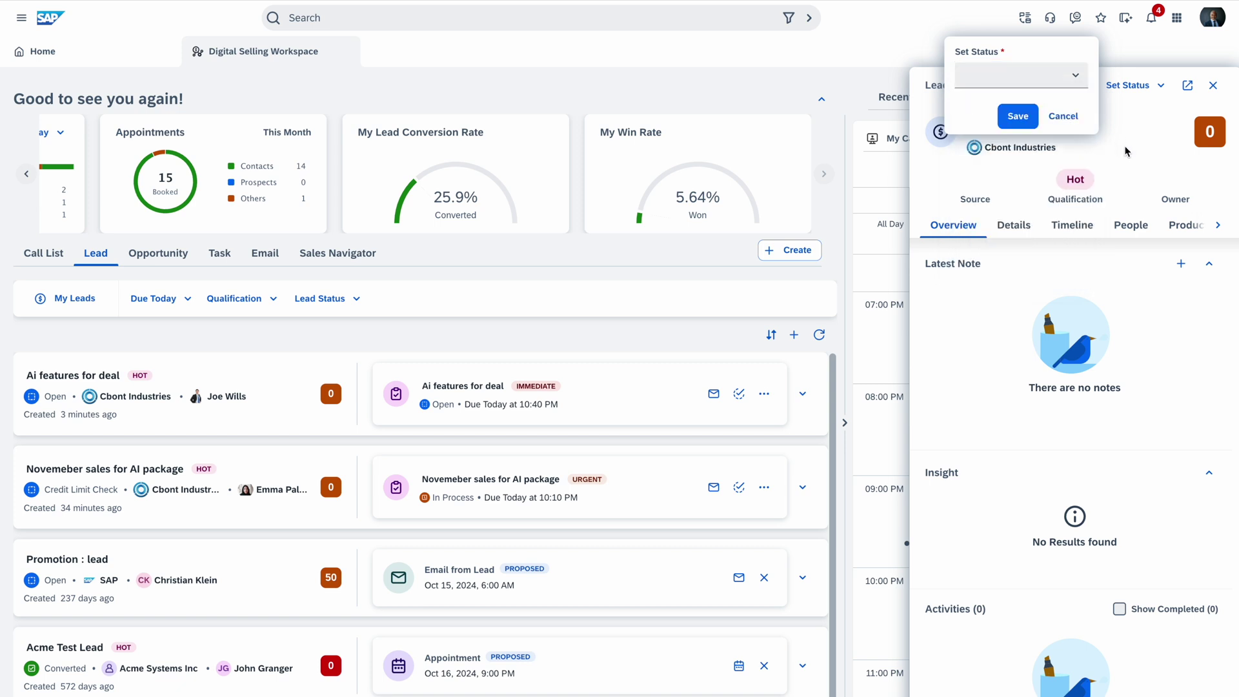
{"action": "left_click", "coordinate": [1063, 116]}
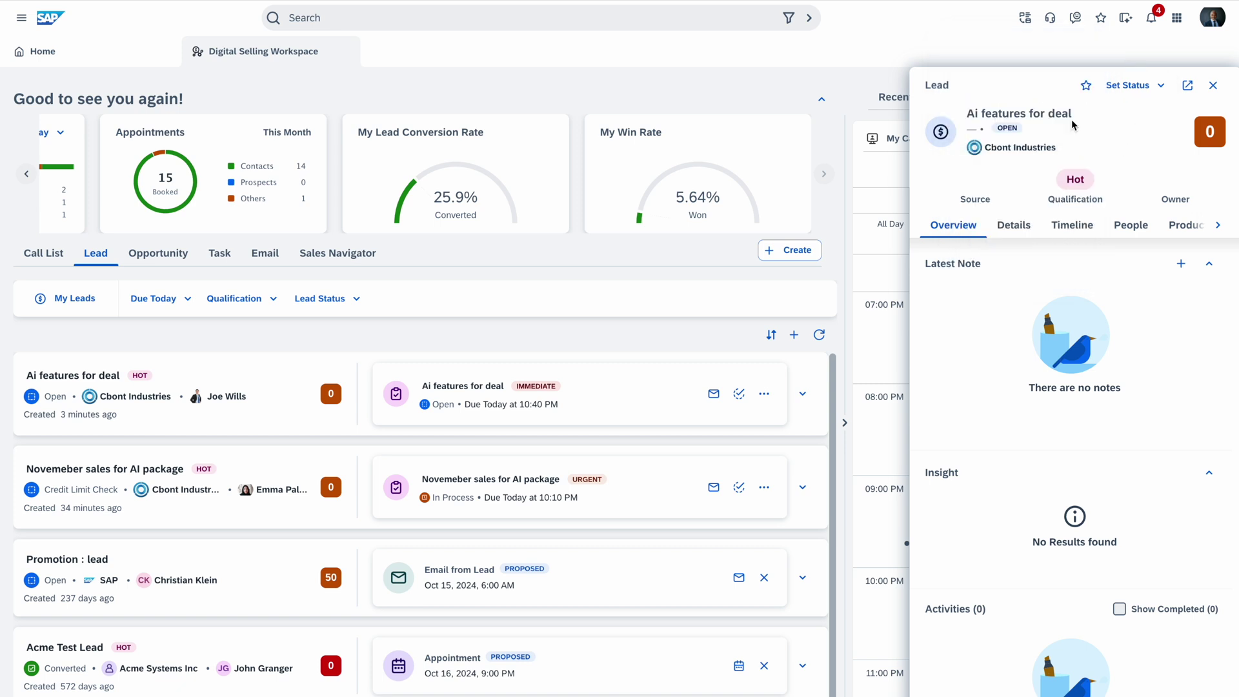
{"action": "left_click", "coordinate": [1212, 85]}
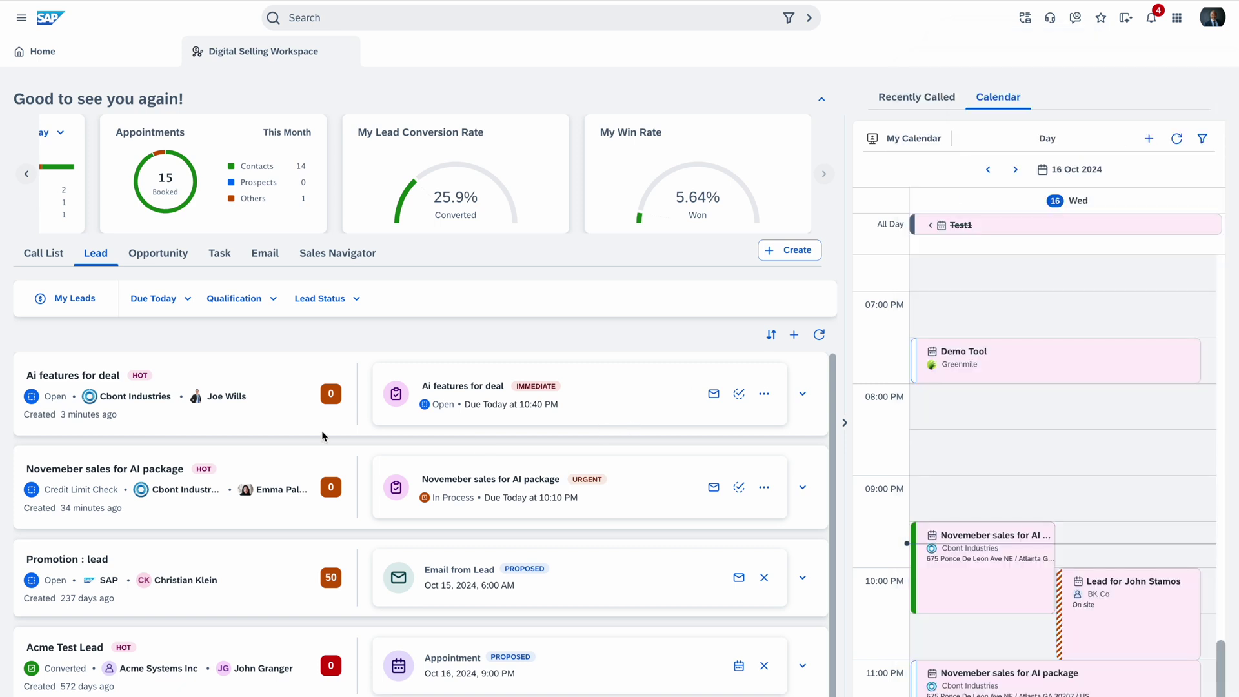
Set St. Louis Opp BK's status to Won with reason 'Won due to product'.
{"action": "left_click", "coordinate": [162, 254]}
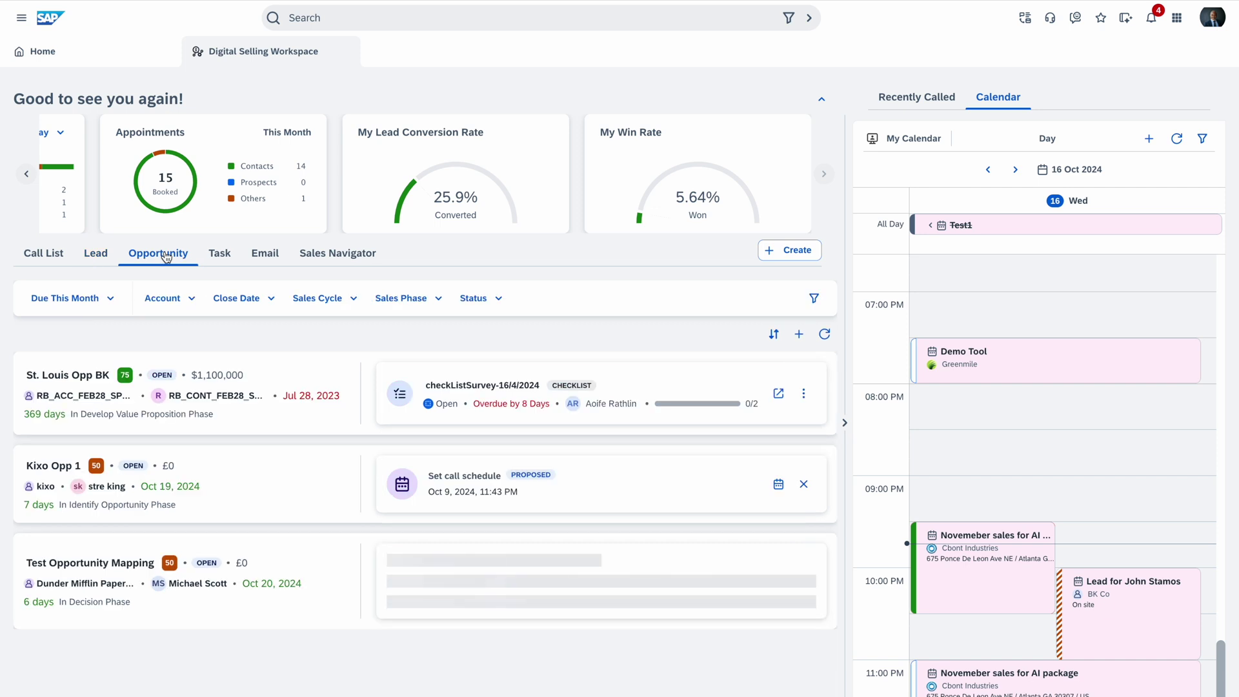
{"action": "left_click", "coordinate": [97, 375]}
{"action": "left_click", "coordinate": [1111, 85]}
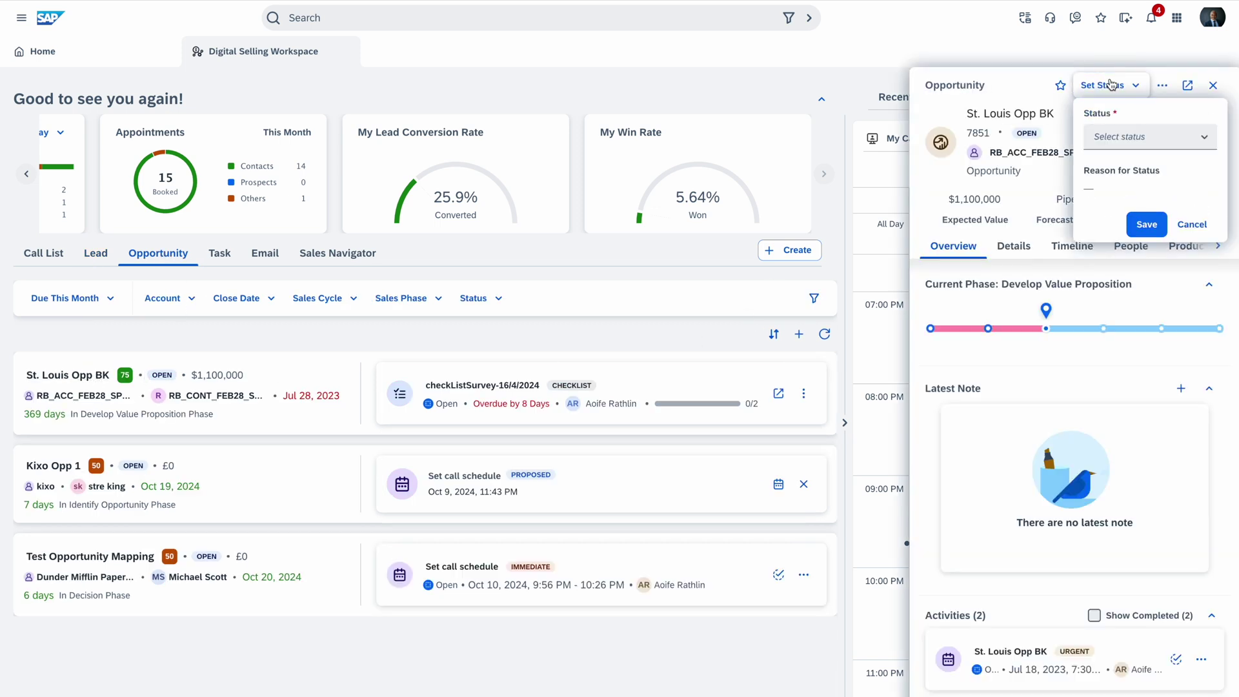
{"action": "left_click", "coordinate": [1141, 136]}
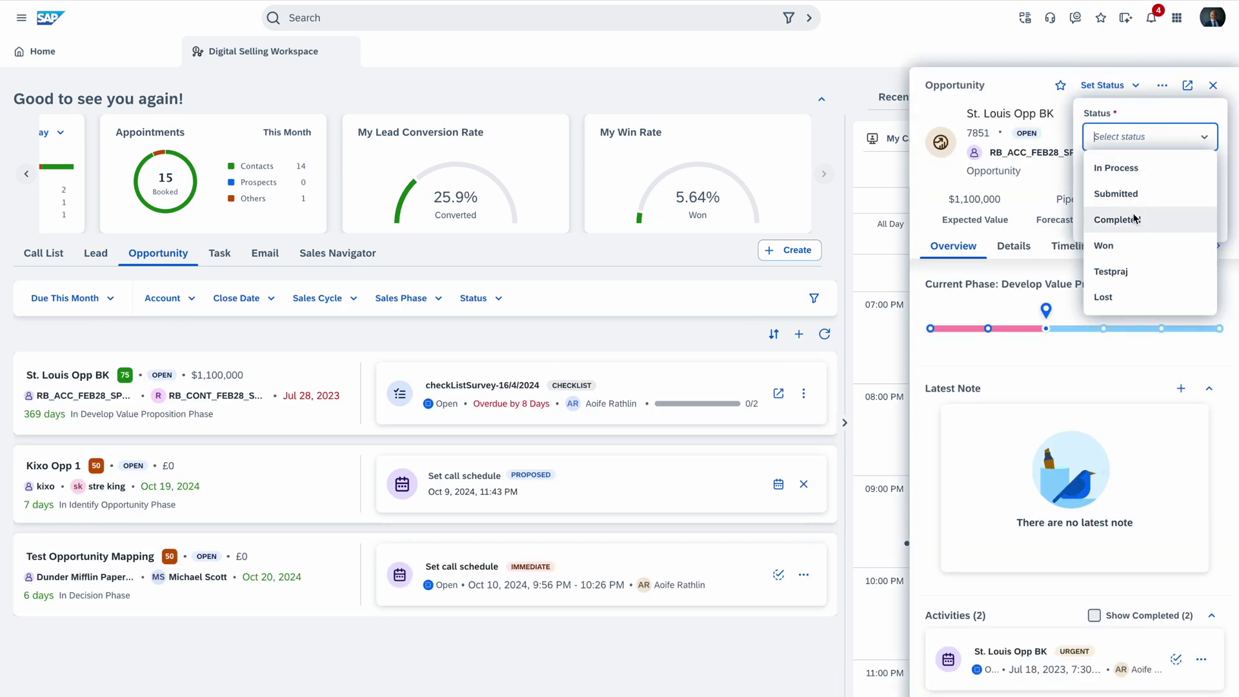
{"action": "left_click", "coordinate": [1132, 245]}
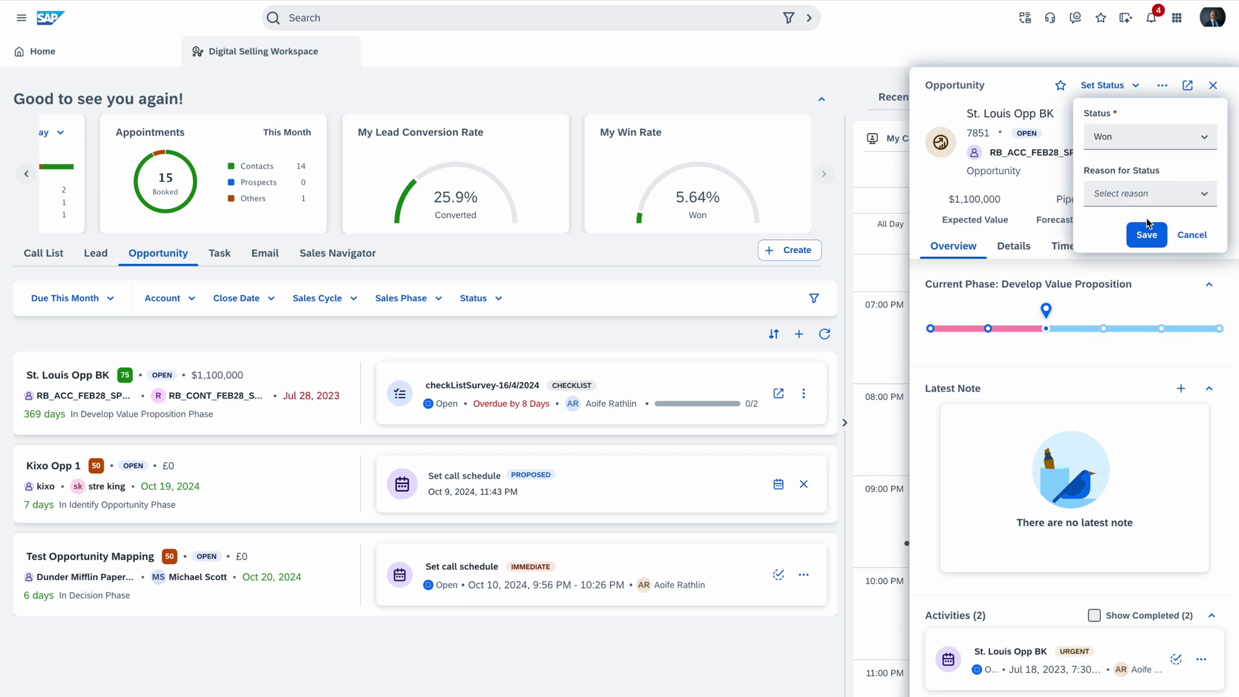
{"action": "left_click", "coordinate": [1145, 193]}
{"action": "left_click", "coordinate": [1131, 250]}
{"action": "left_click", "coordinate": [1143, 234]}
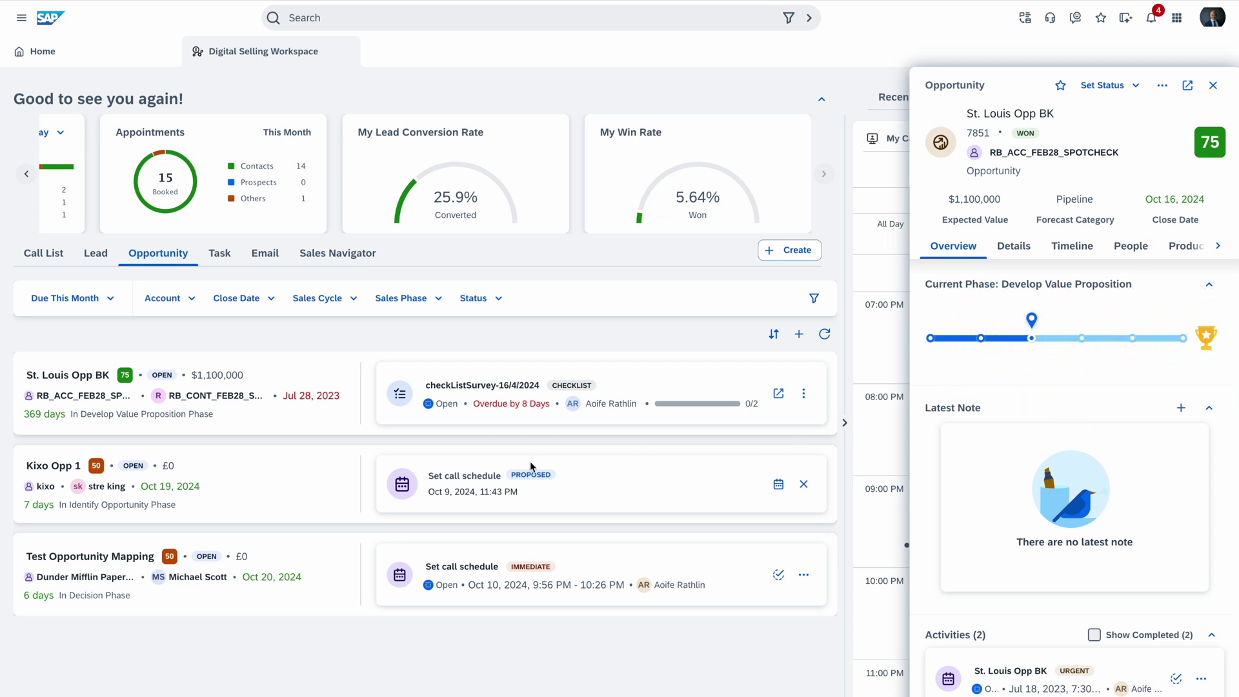
{"action": "left_click", "coordinate": [1212, 85]}
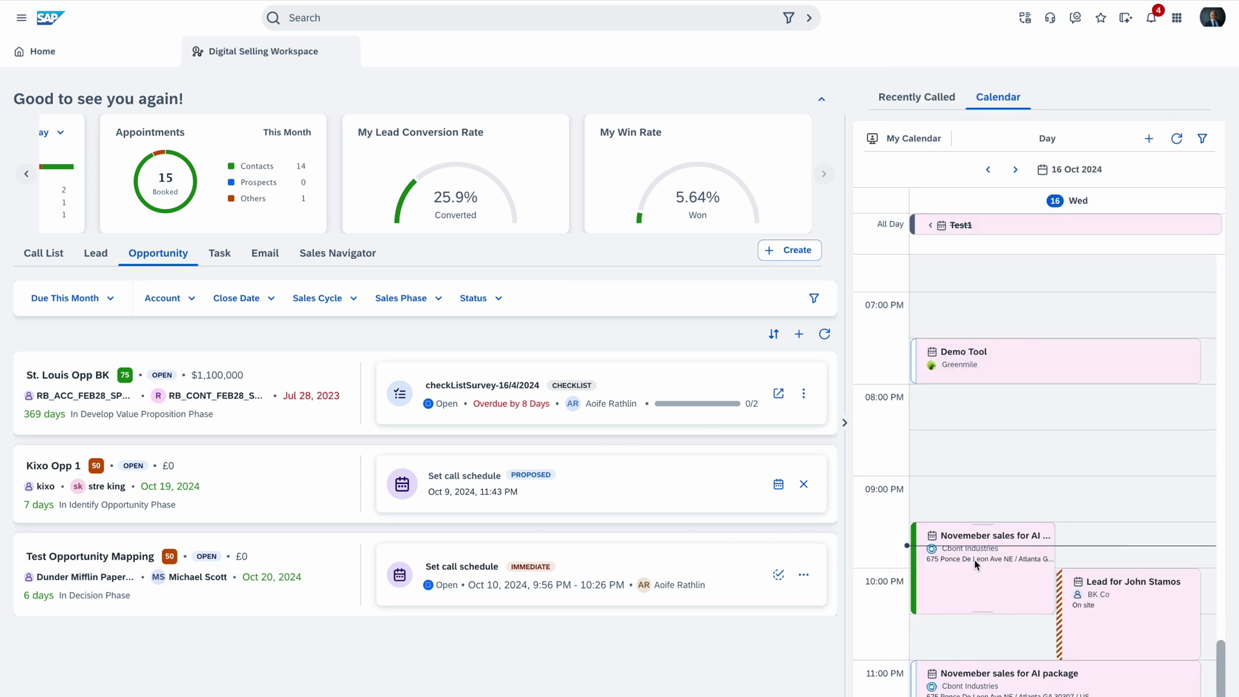
Open the 'Novemeber sales for AI package' appointment details and scroll through them.
{"action": "left_click", "coordinate": [976, 539]}
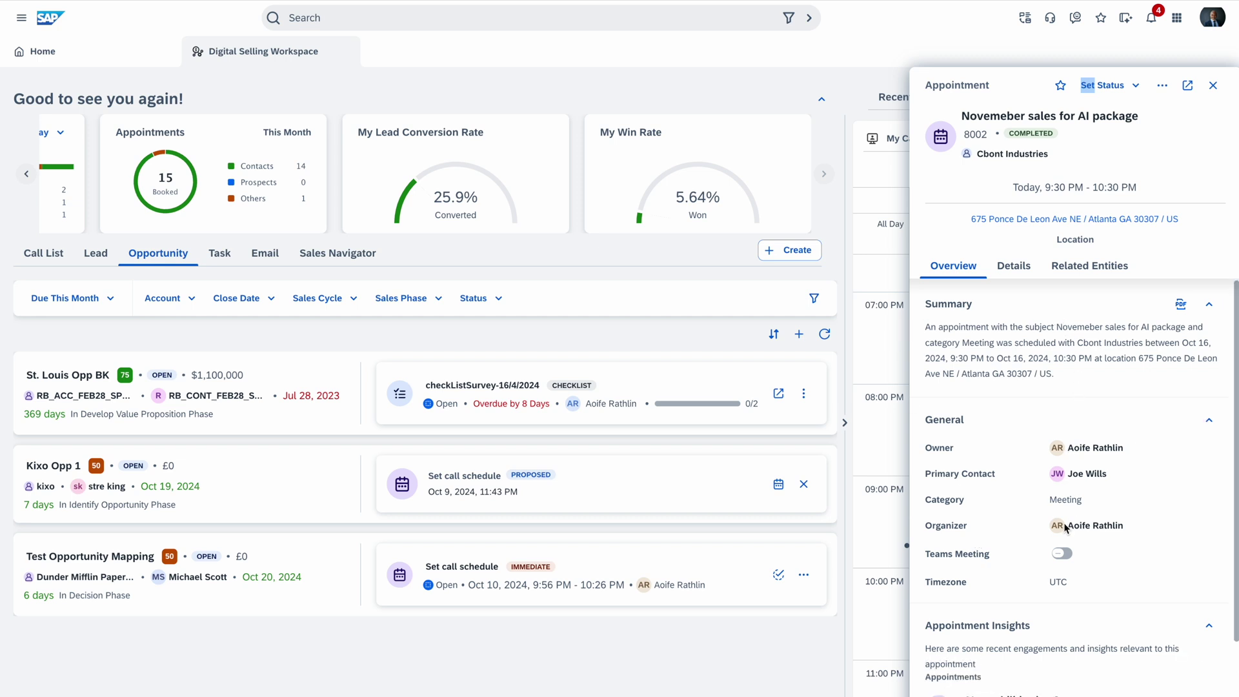
{"action": "scroll", "coordinate": [1063, 527], "scroll_direction": "down", "scroll_amount": 2}
{"action": "scroll", "coordinate": [1064, 527], "scroll_direction": "down", "scroll_amount": 1}
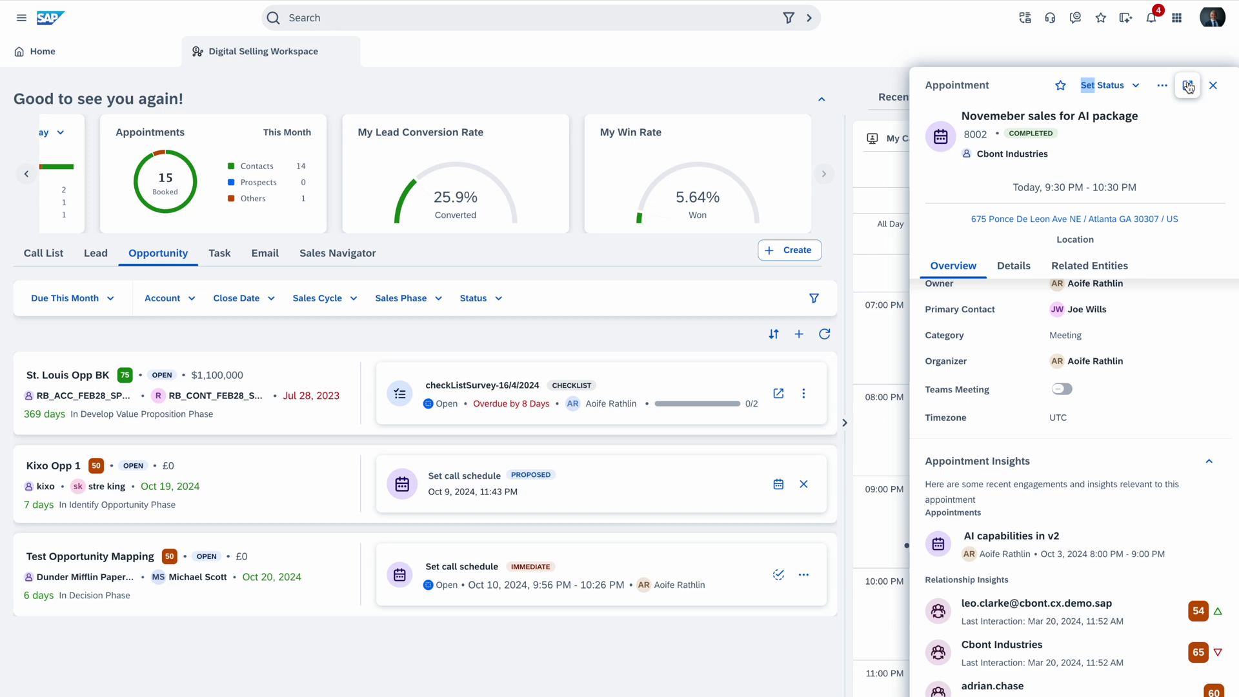
{"action": "scroll", "coordinate": [1056, 480], "scroll_direction": "up", "scroll_amount": 1}
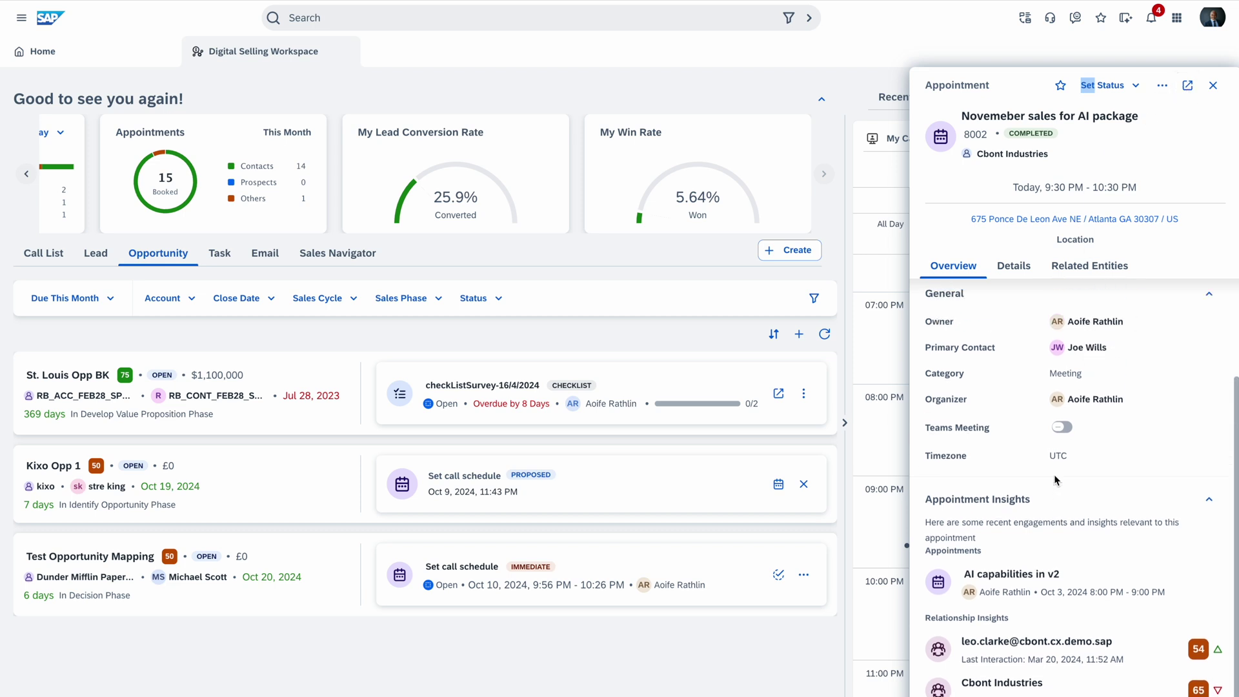
{"action": "scroll", "coordinate": [1056, 480], "scroll_direction": "up", "scroll_amount": 2}
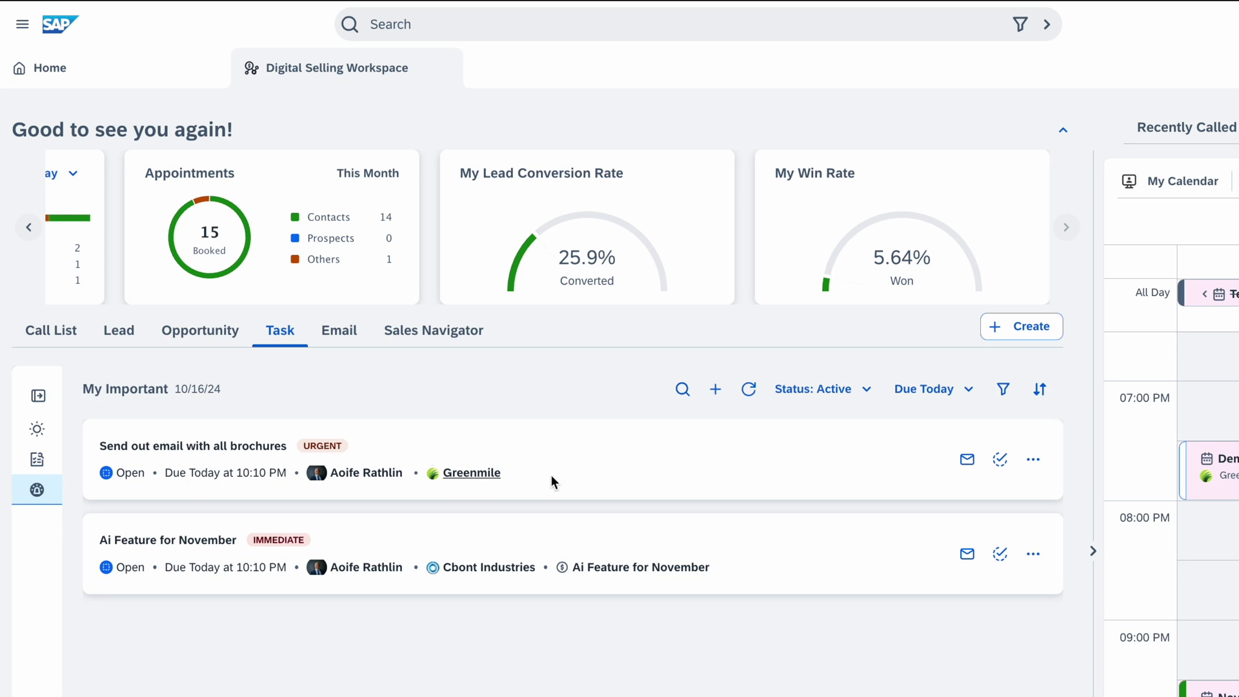
Send the brochures task email, review Default Task Settings, and expand the task lists.
{"action": "left_click", "coordinate": [965, 462]}
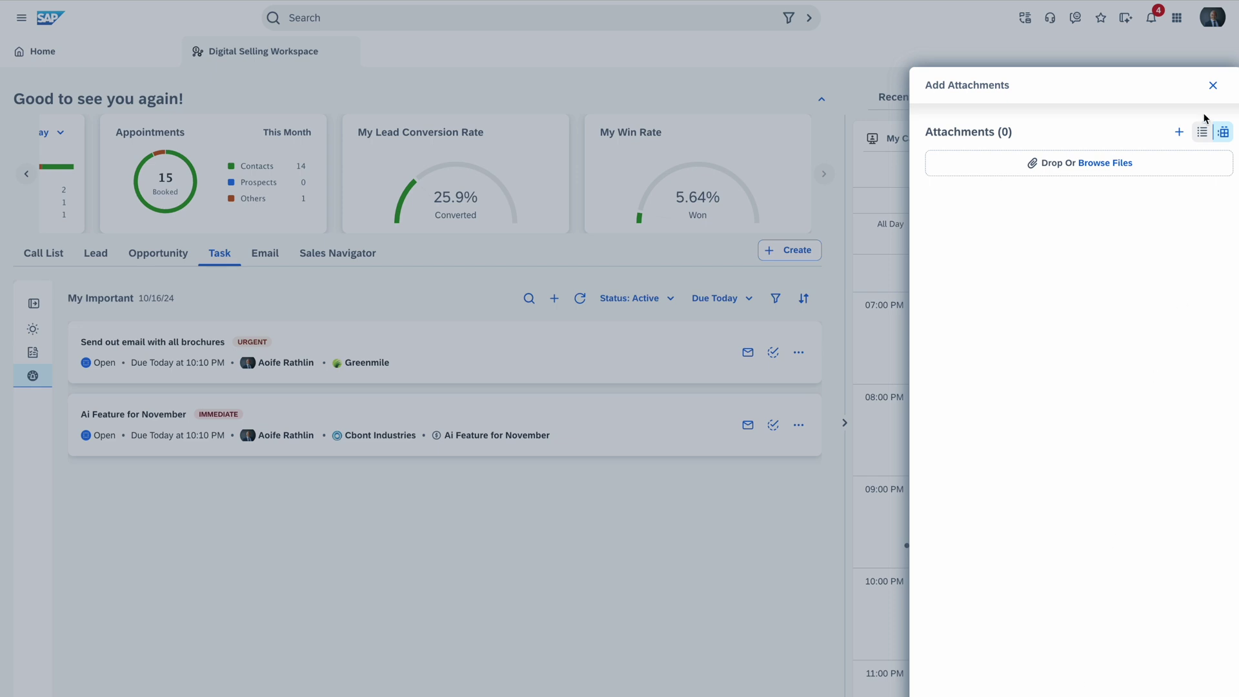
{"action": "left_click", "coordinate": [1212, 86]}
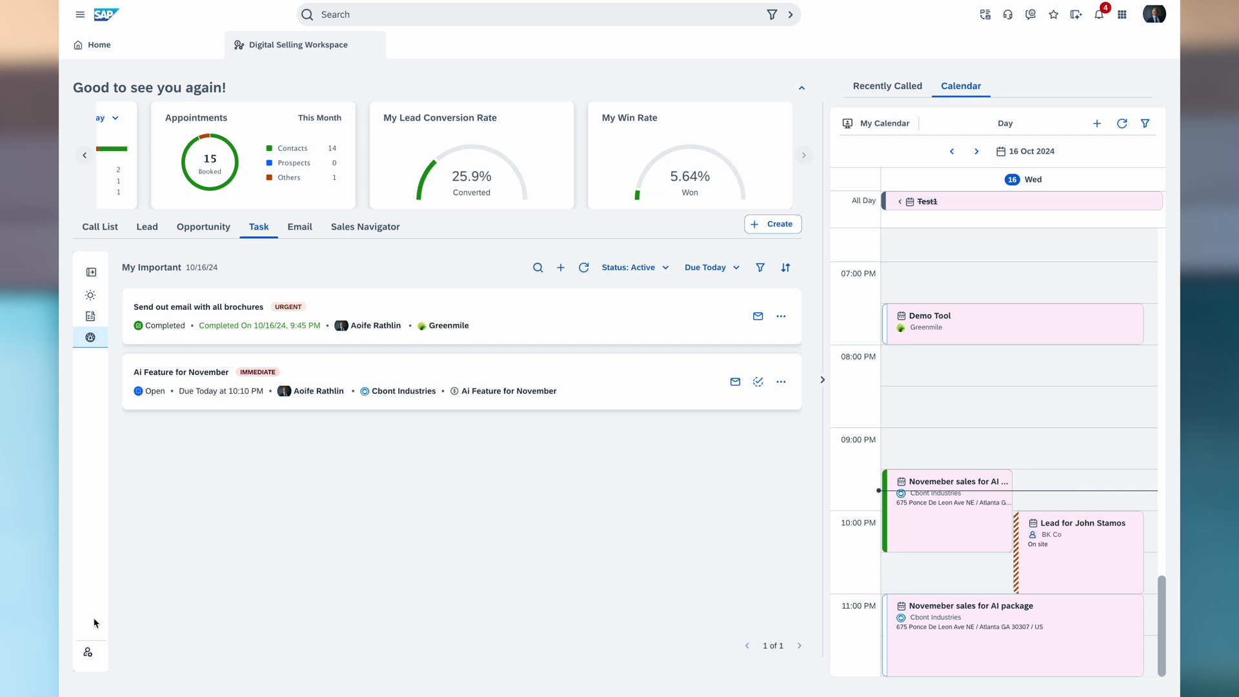
{"action": "left_click", "coordinate": [88, 652]}
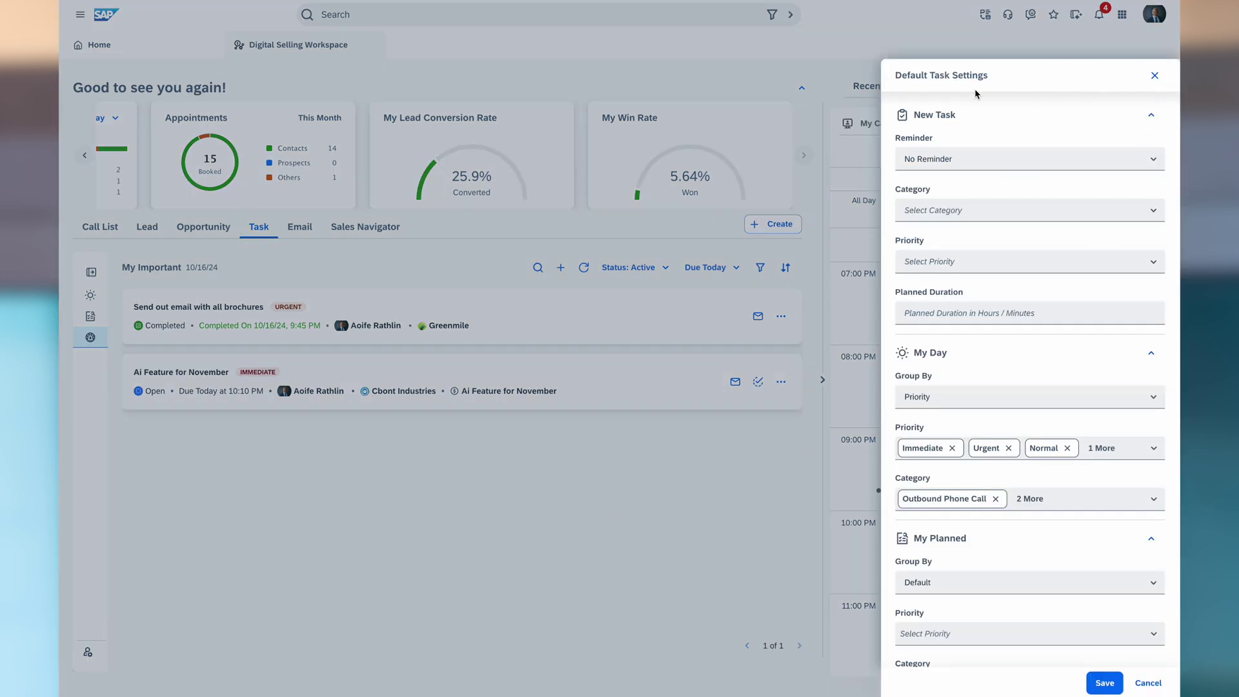
{"action": "scroll", "coordinate": [1045, 459], "scroll_direction": "down", "scroll_amount": 3}
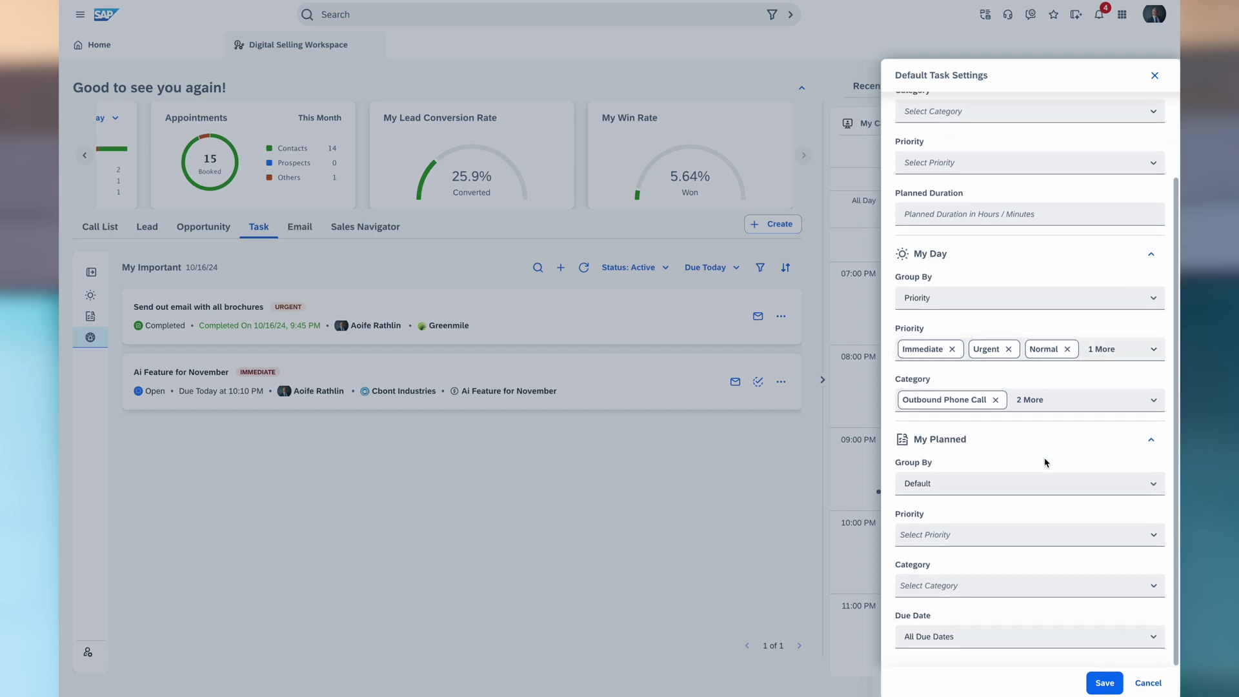
{"action": "left_click", "coordinate": [1156, 75]}
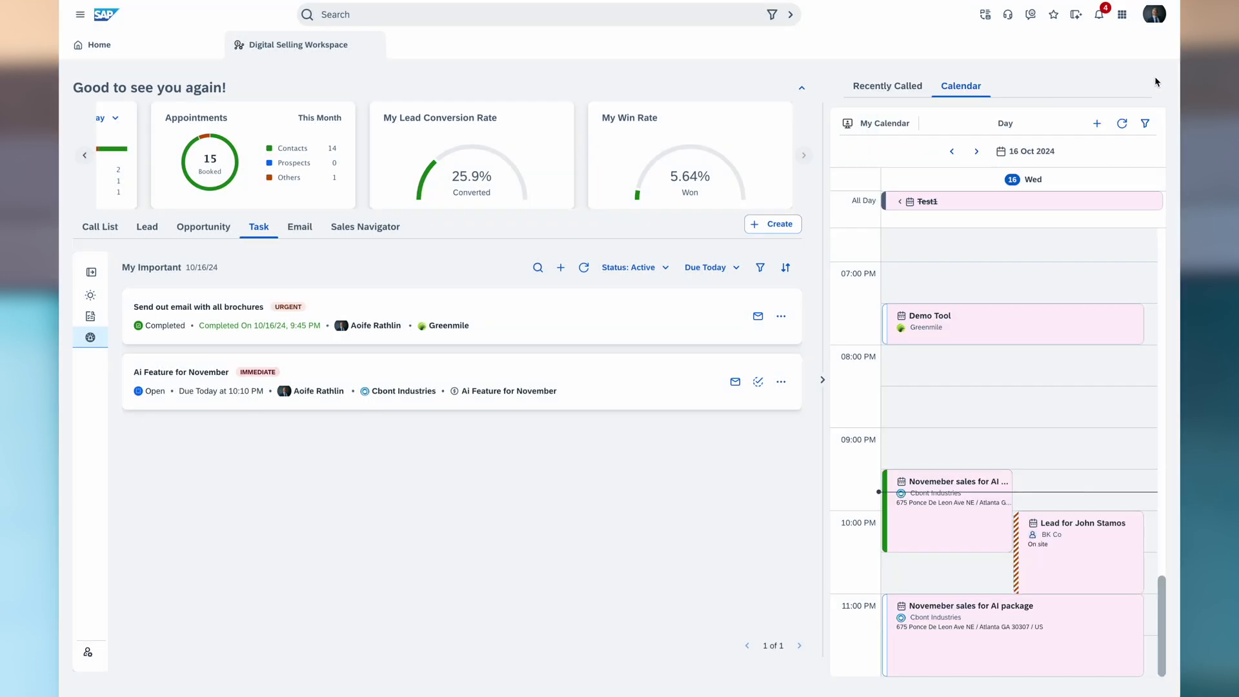
{"action": "left_click", "coordinate": [91, 271]}
Browse the My Day task list, then switch to My Planned tasks.
{"action": "left_click", "coordinate": [129, 303]}
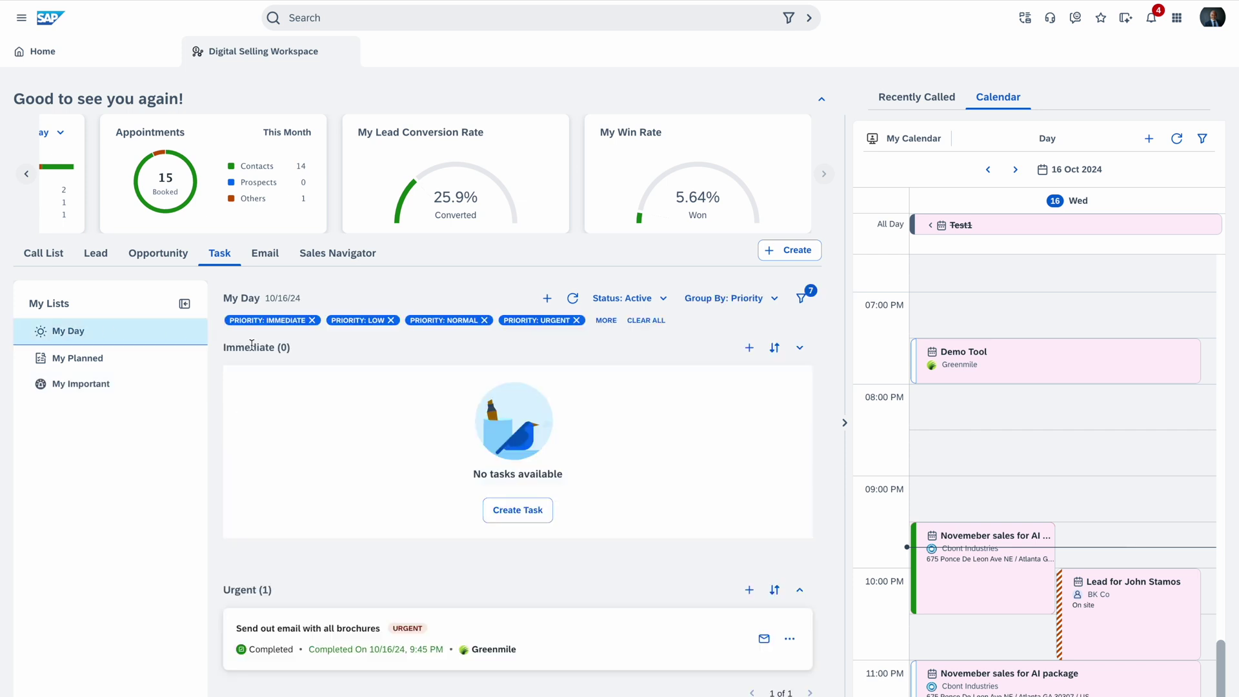
{"action": "scroll", "coordinate": [355, 450], "scroll_direction": "down", "scroll_amount": 3}
{"action": "scroll", "coordinate": [354, 449], "scroll_direction": "down", "scroll_amount": 2}
{"action": "left_click", "coordinate": [116, 358]}
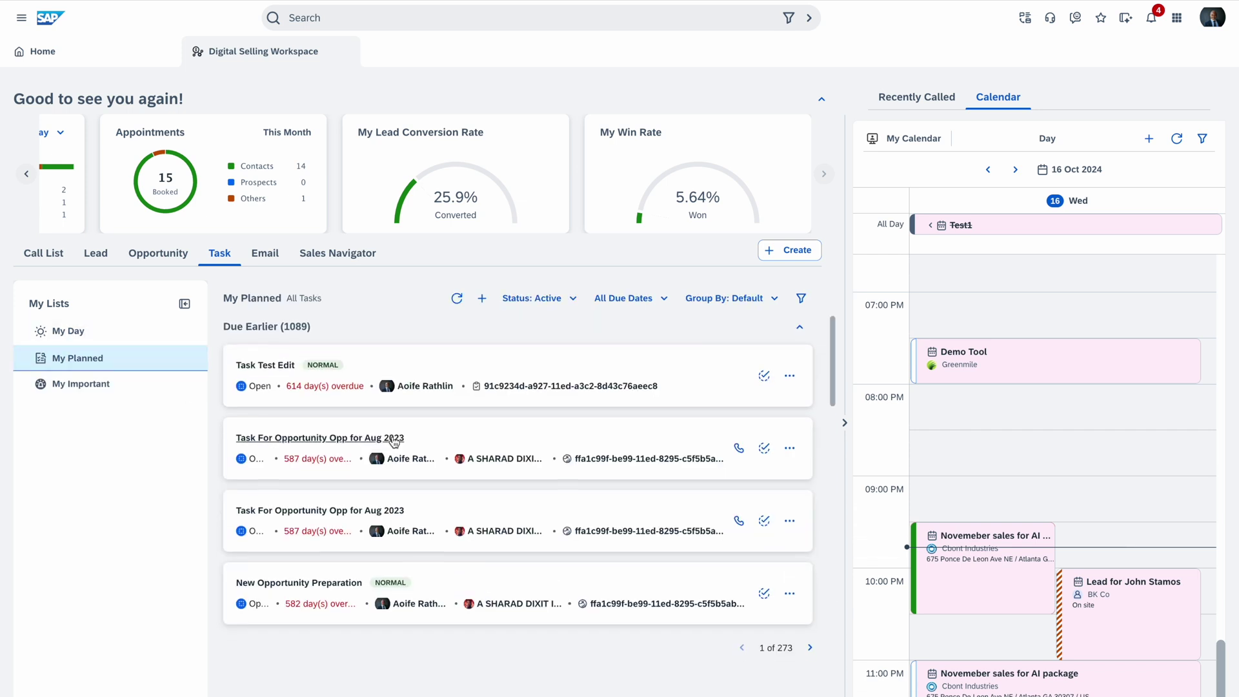
{"action": "scroll", "coordinate": [394, 442], "scroll_direction": "down", "scroll_amount": 2}
{"action": "scroll", "coordinate": [395, 442], "scroll_direction": "down", "scroll_amount": 3}
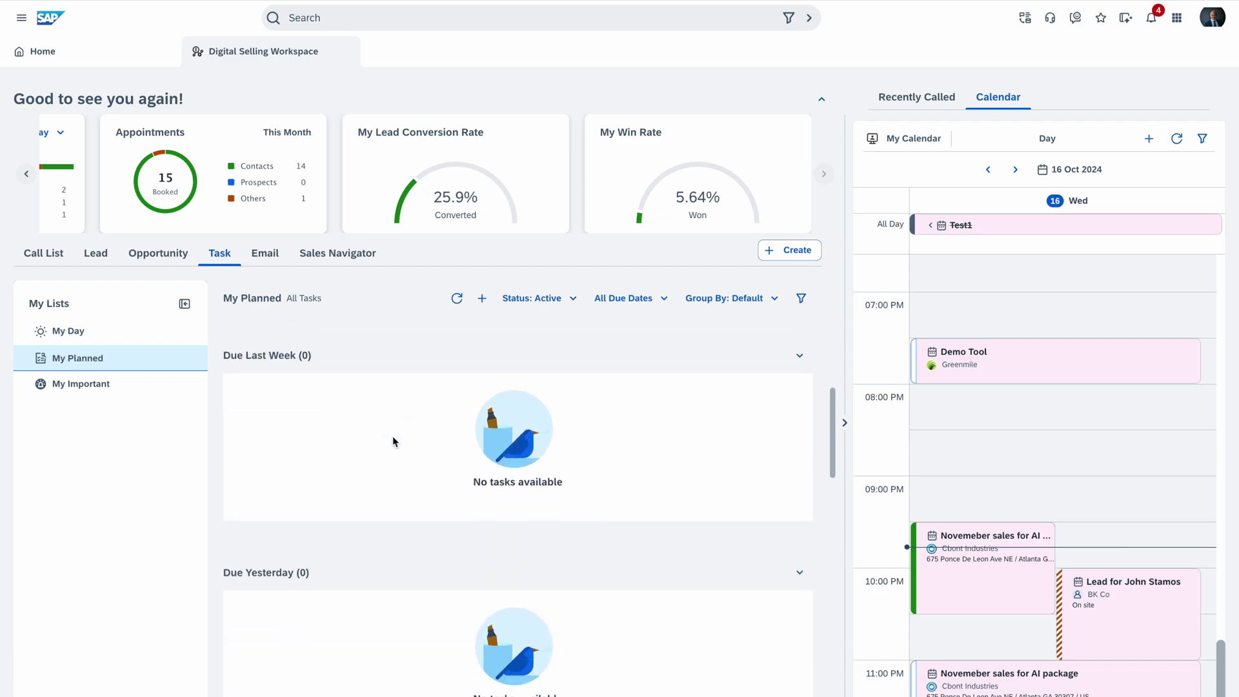
{"action": "scroll", "coordinate": [394, 440], "scroll_direction": "up", "scroll_amount": 5}
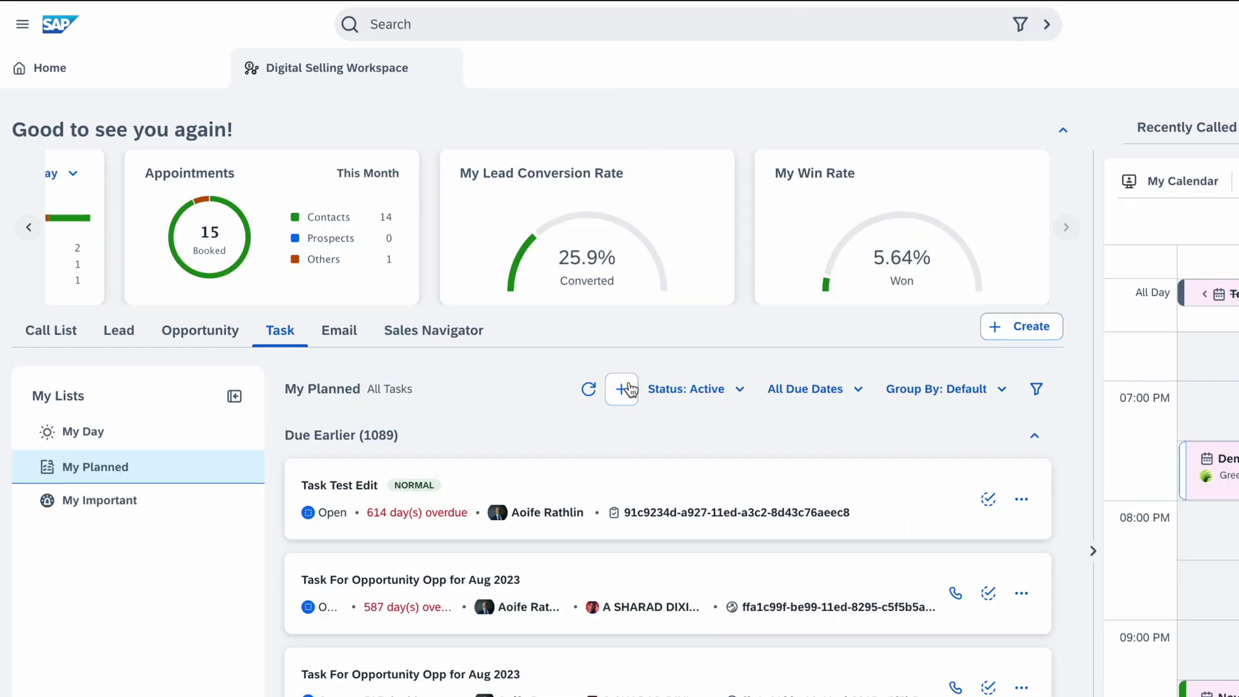
Start a new task named 'Prepare presentation for demo'.
{"action": "left_click", "coordinate": [485, 297]}
{"action": "left_click", "coordinate": [541, 446]}
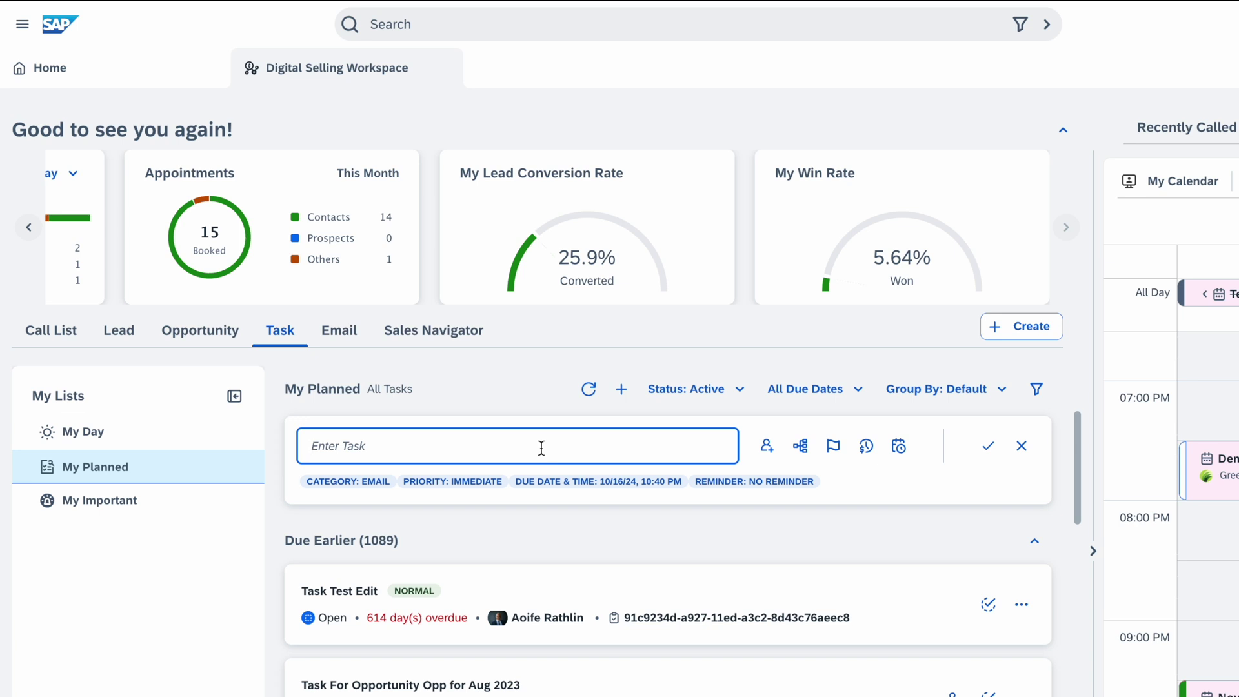
{"action": "type", "text": "Prepare presentation fo"}
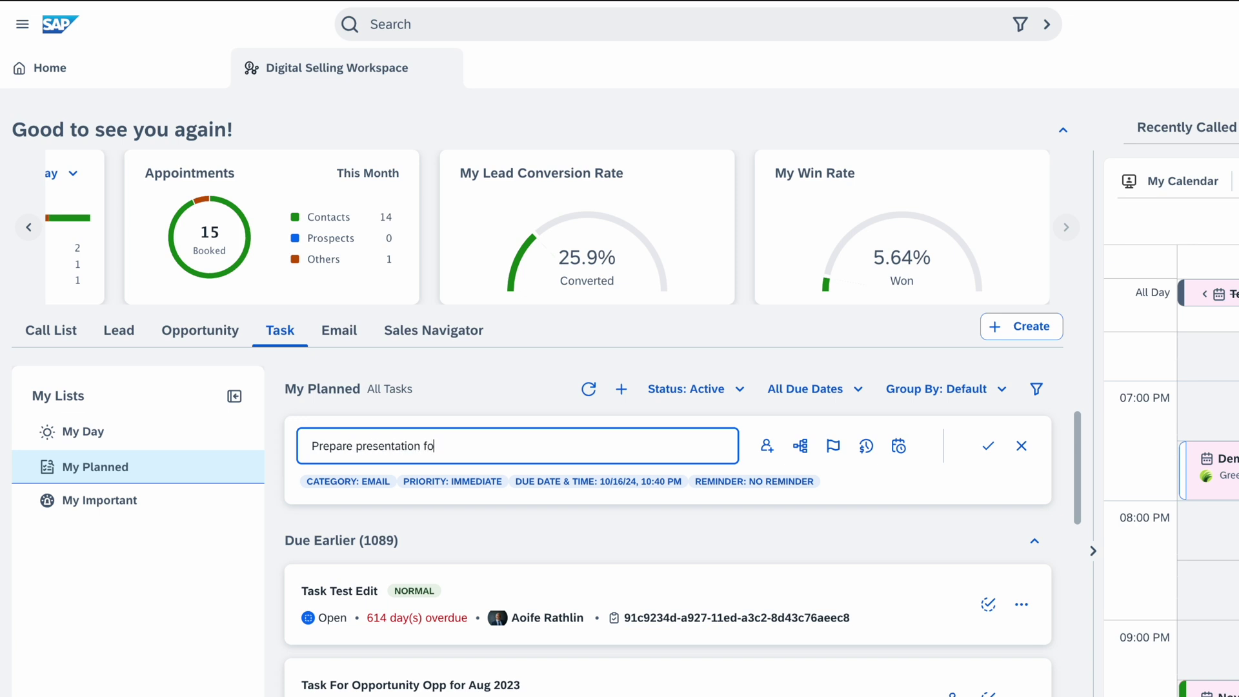
{"action": "type", "text": "r demo"}
Assign Greenmile as the task's account with one of its contacts as primary contact.
{"action": "left_click", "coordinate": [766, 452]}
{"action": "left_click", "coordinate": [781, 517]}
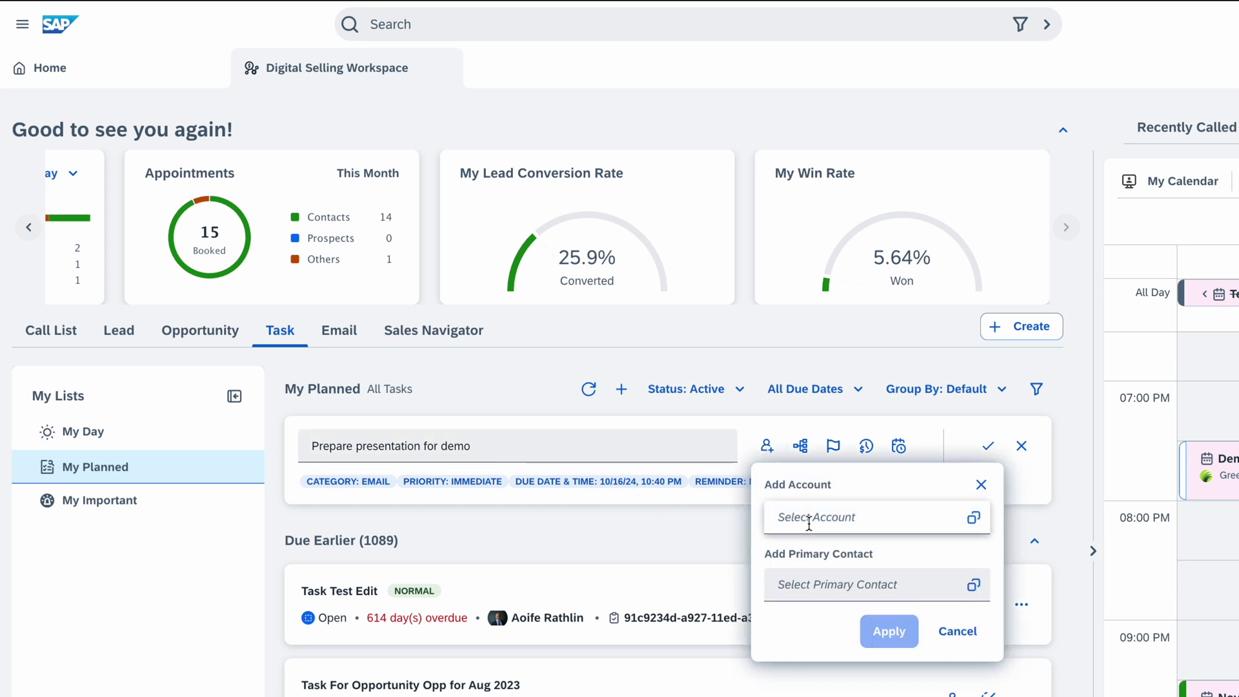
{"action": "type", "text": "greenmi"}
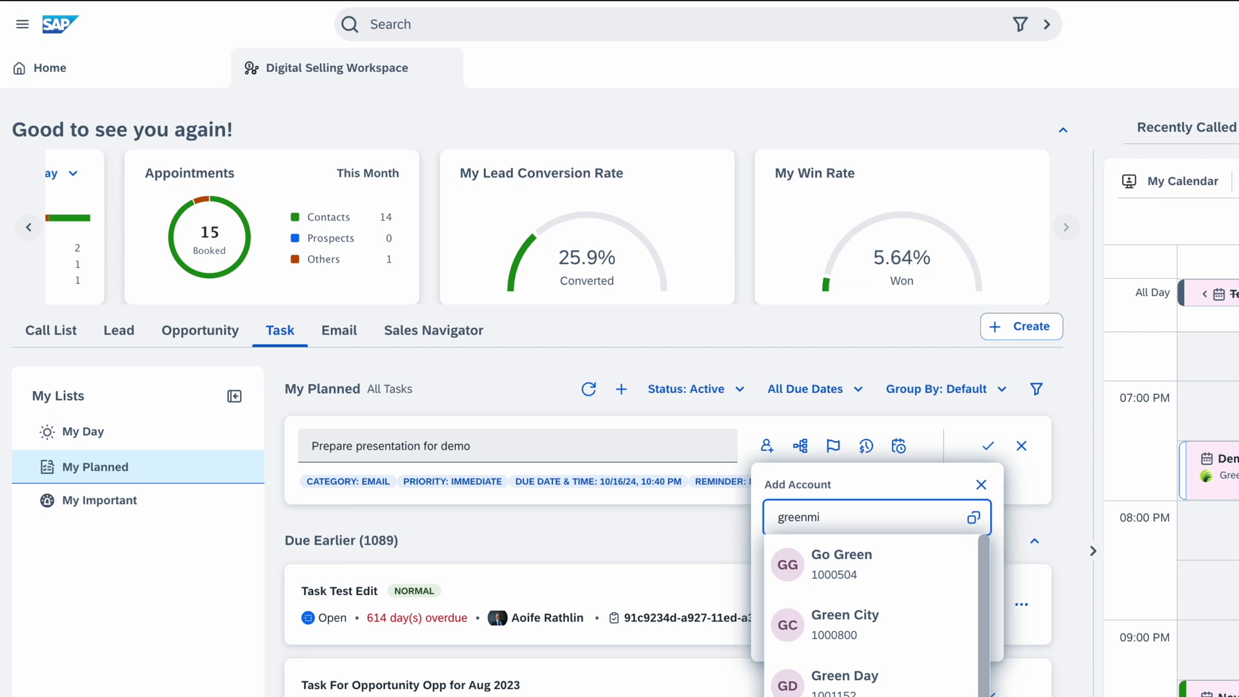
{"action": "left_click", "coordinate": [852, 556]}
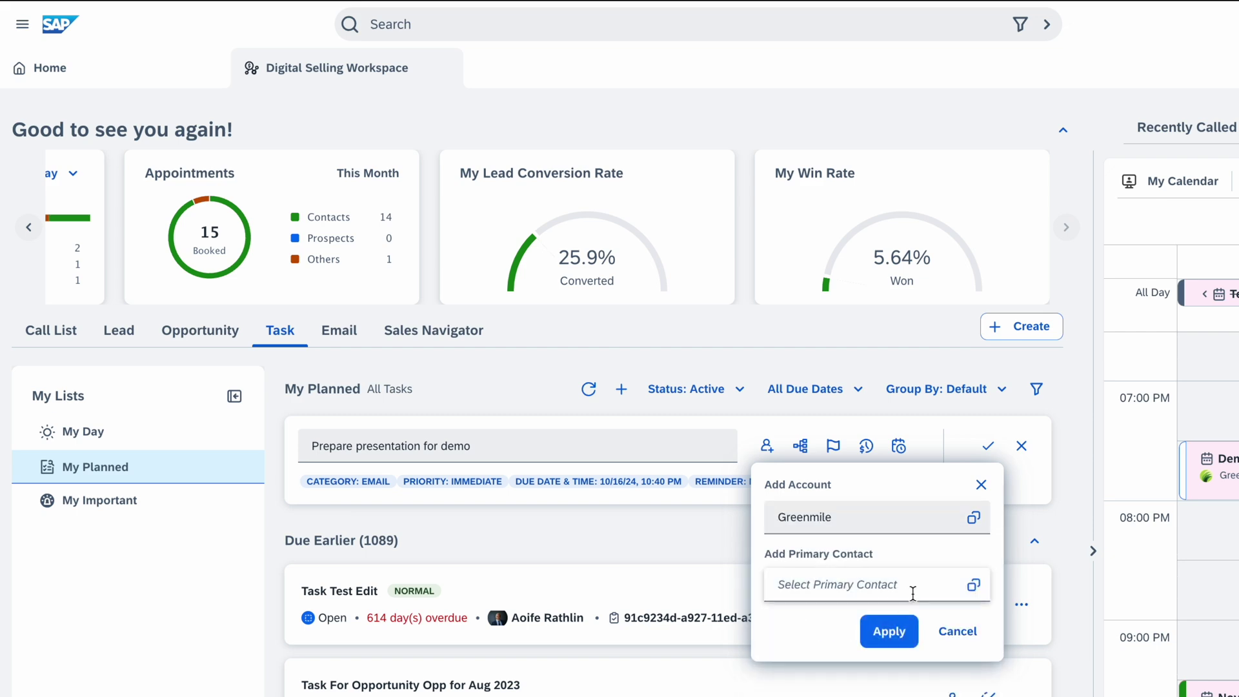
{"action": "left_click", "coordinate": [920, 584]}
{"action": "left_click", "coordinate": [974, 584]}
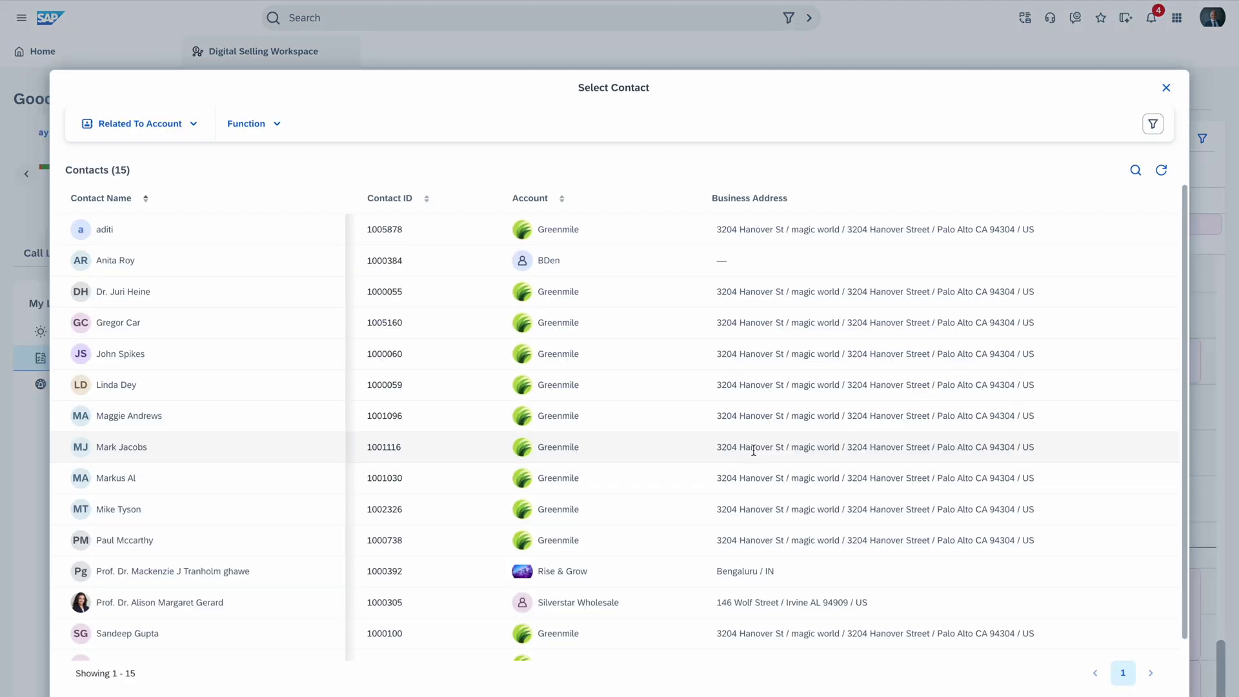
{"action": "left_click", "coordinate": [507, 398]}
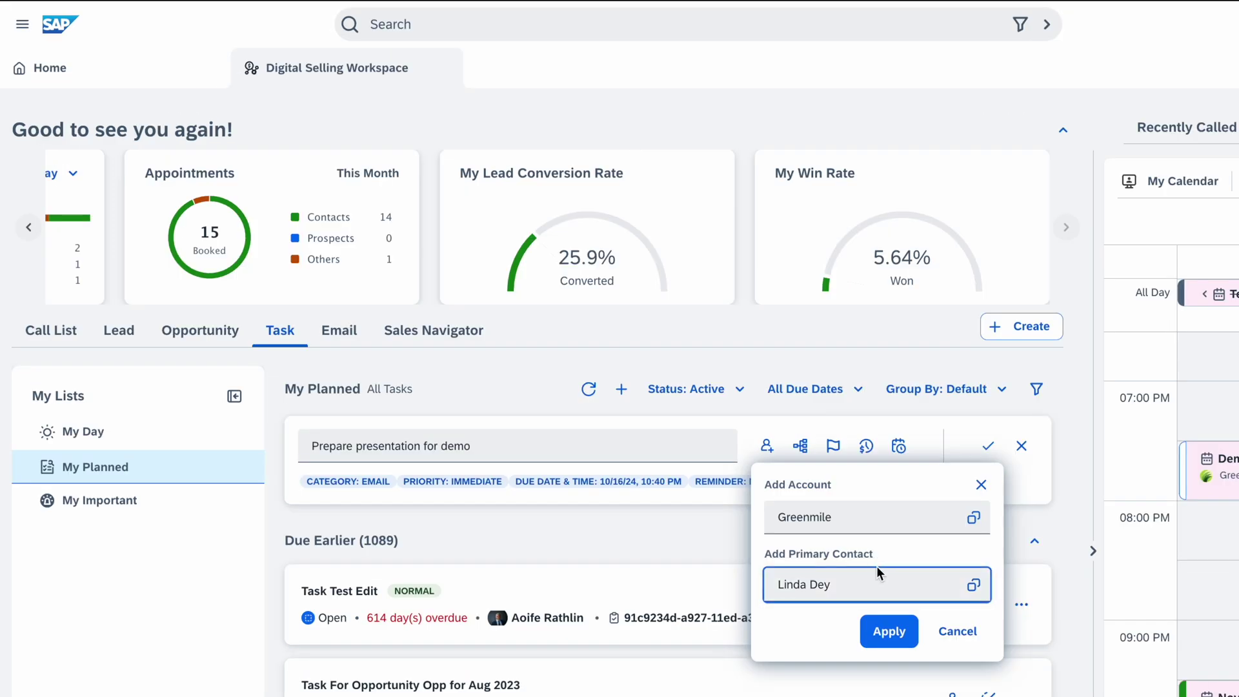
{"action": "left_click", "coordinate": [693, 488]}
Set category Email, priority Urgent and a reminder, save the task, then list emails.
{"action": "left_click", "coordinate": [803, 450]}
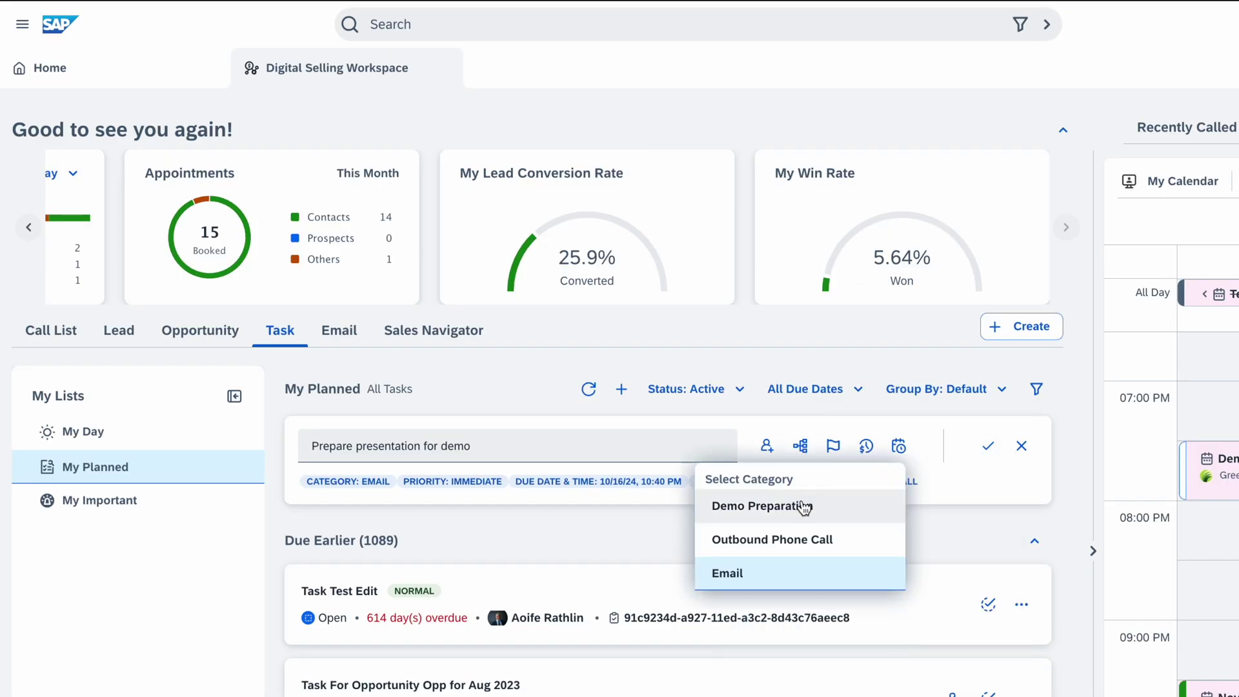
{"action": "left_click", "coordinate": [727, 576]}
{"action": "left_click", "coordinate": [833, 449]}
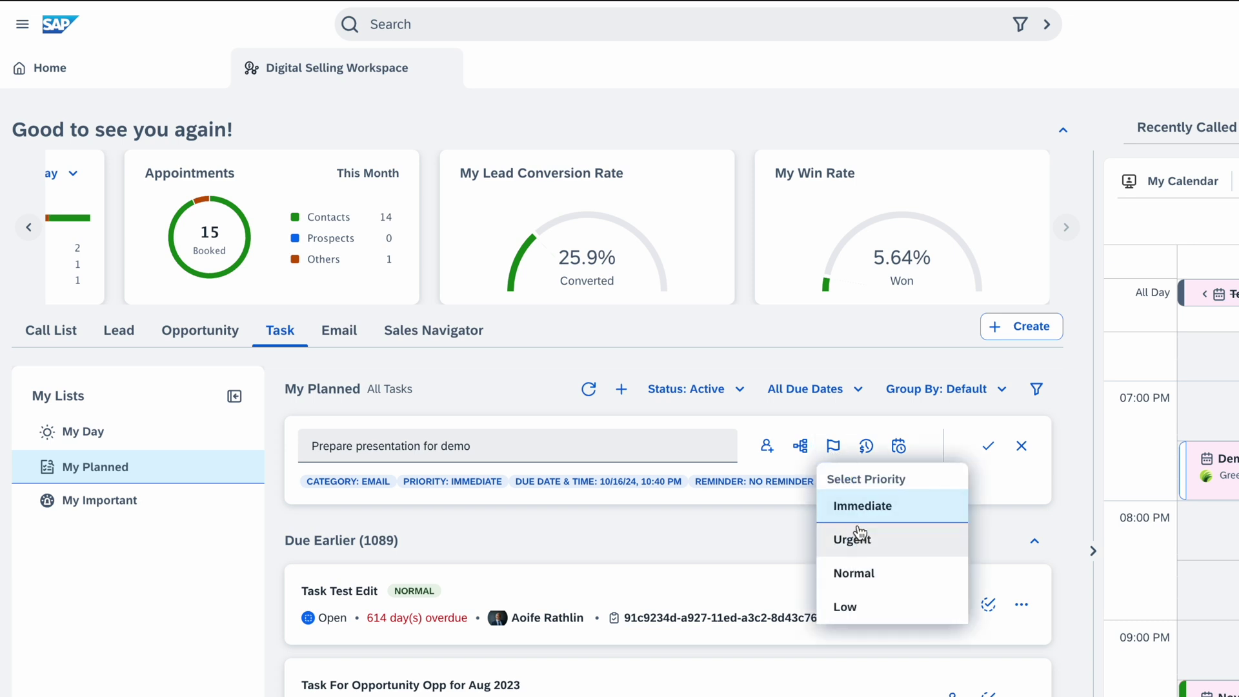
{"action": "left_click", "coordinate": [859, 537]}
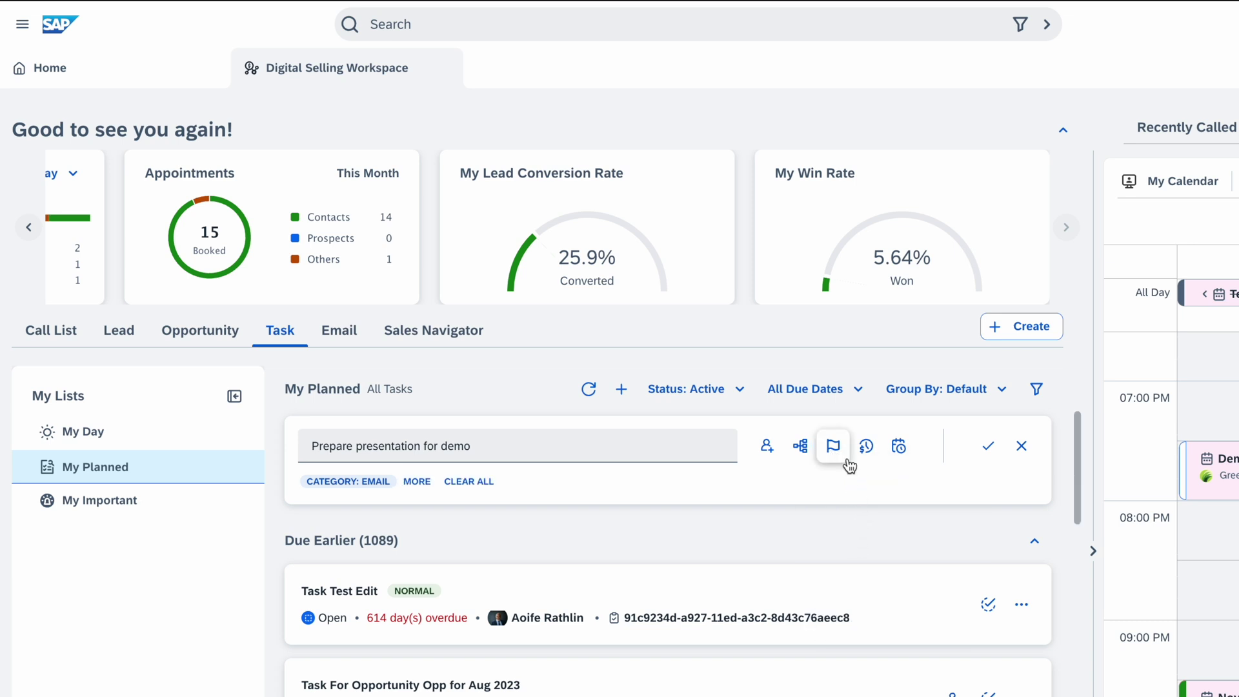
{"action": "left_click", "coordinate": [836, 452]}
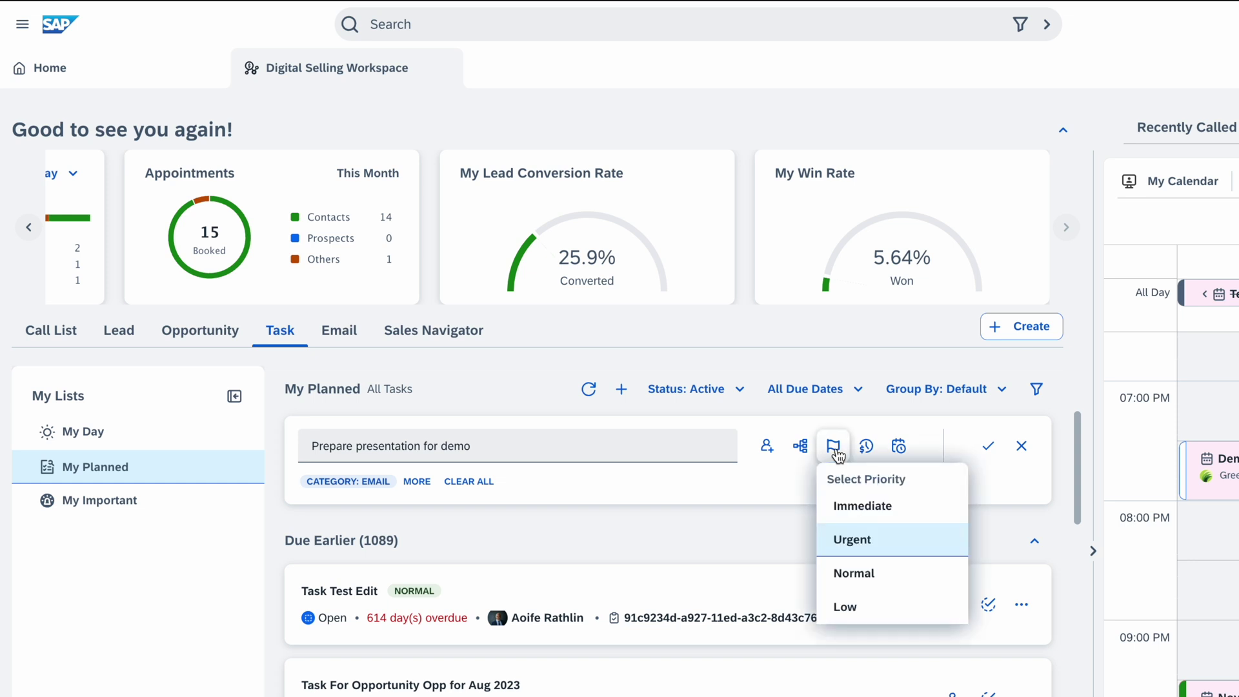
{"action": "left_click", "coordinate": [866, 445]}
{"action": "left_click", "coordinate": [805, 537]}
{"action": "left_click", "coordinate": [898, 447]}
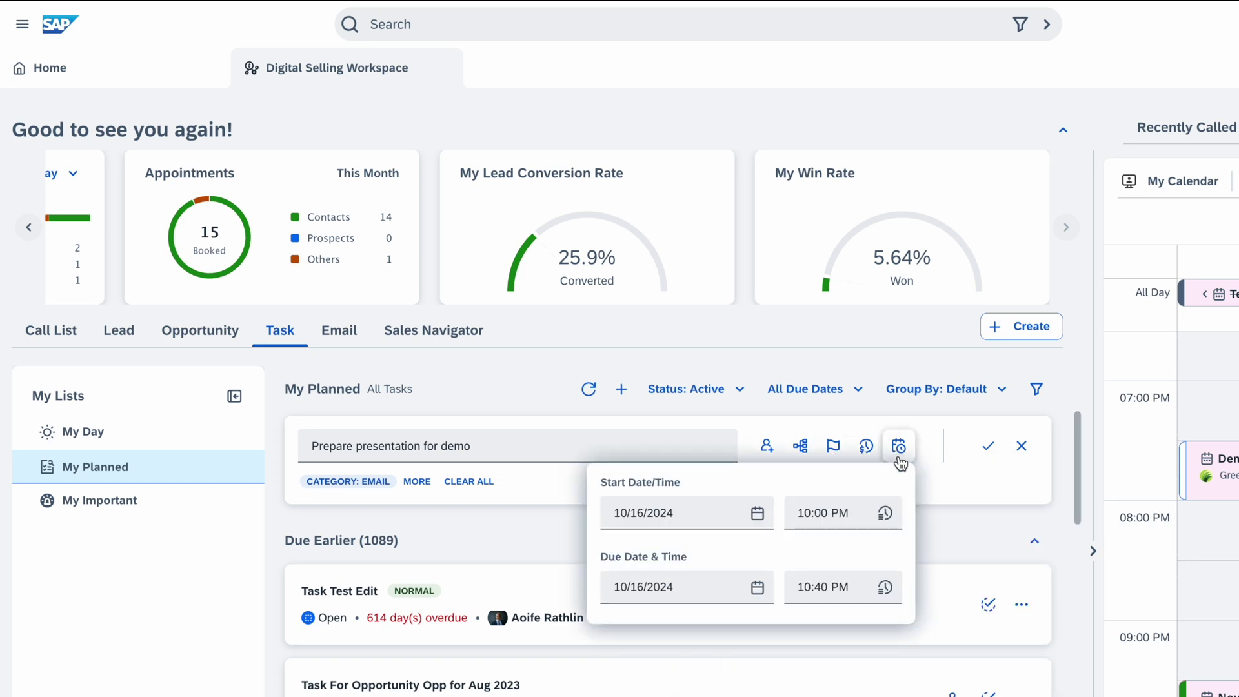
{"action": "left_click", "coordinate": [996, 454]}
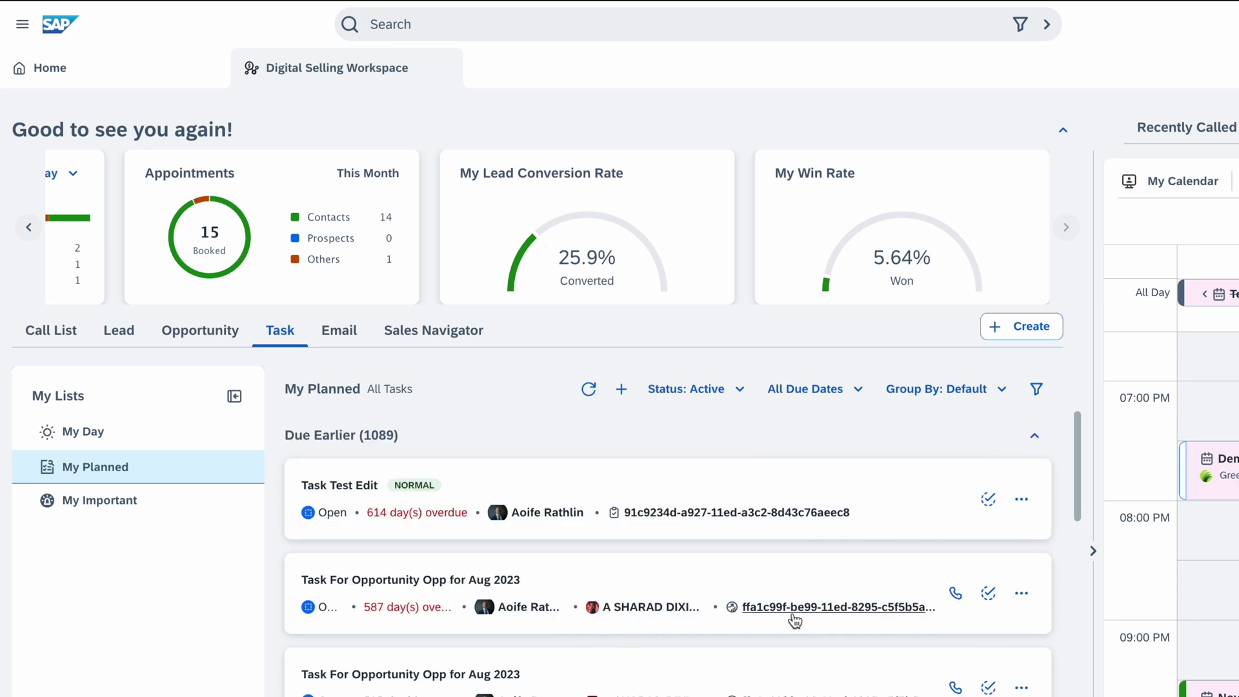
{"action": "scroll", "coordinate": [553, 645], "scroll_direction": "down", "scroll_amount": 5}
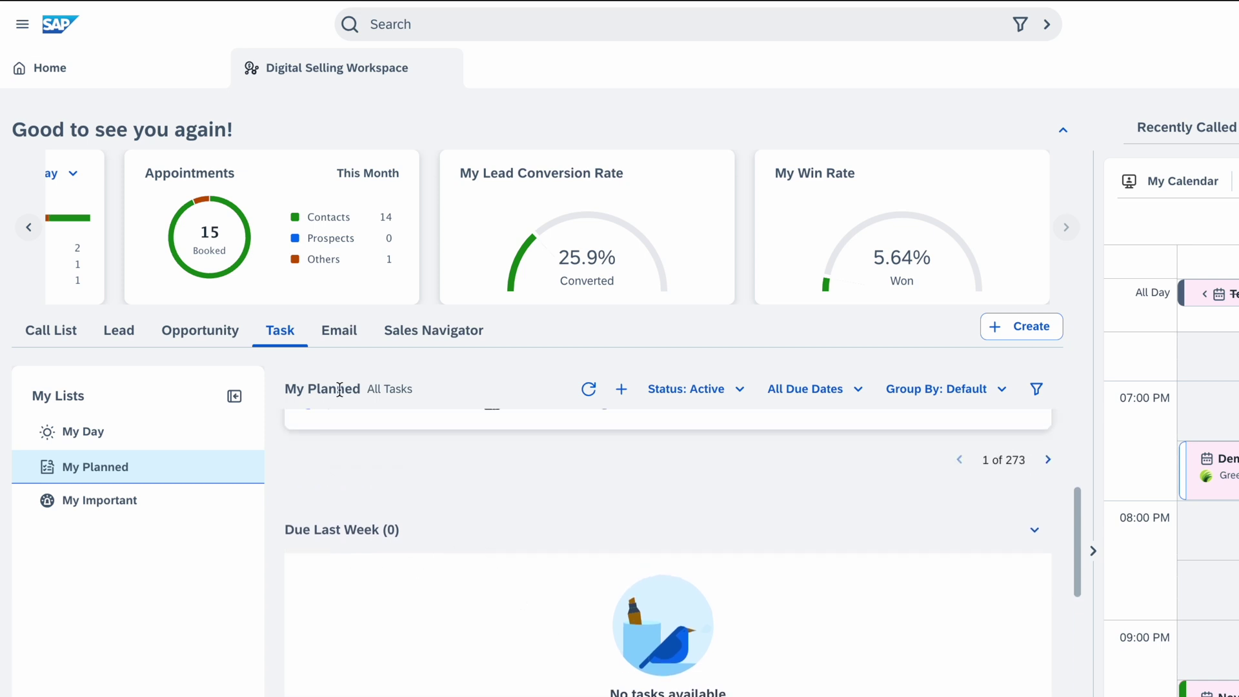
{"action": "left_click", "coordinate": [339, 342]}
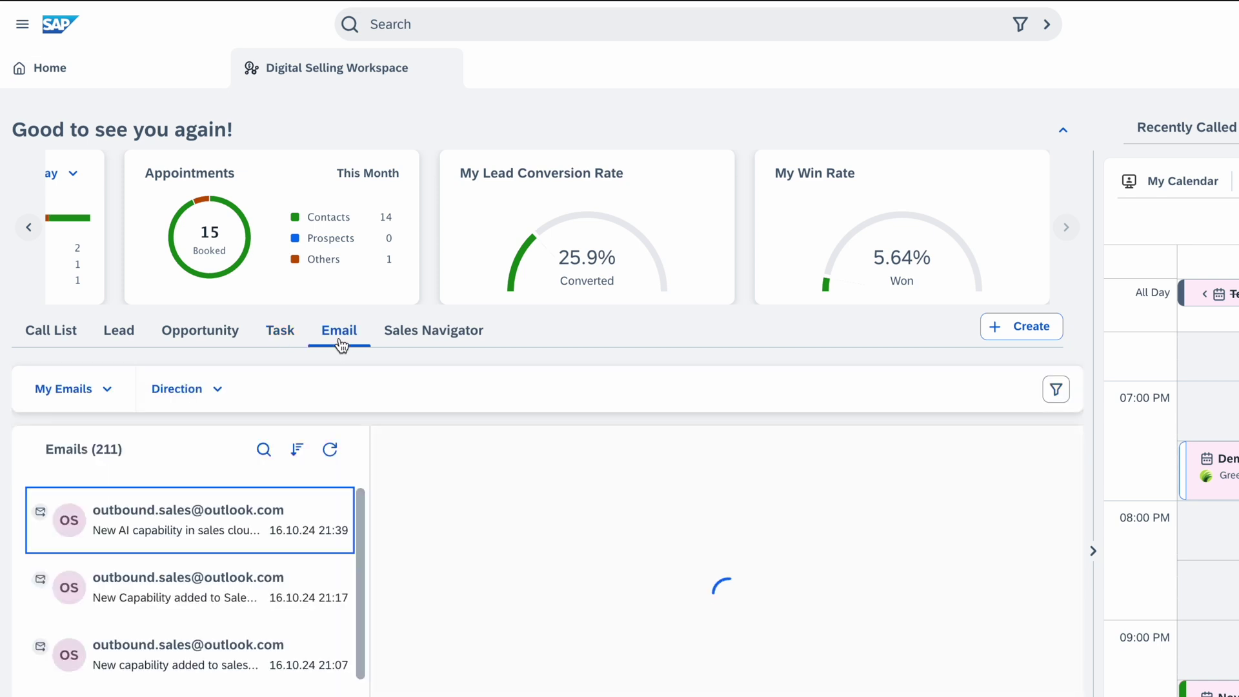
Review the email's involved parties, related entities and change history, then open Sales Navigator.
{"action": "left_click", "coordinate": [1093, 551]}
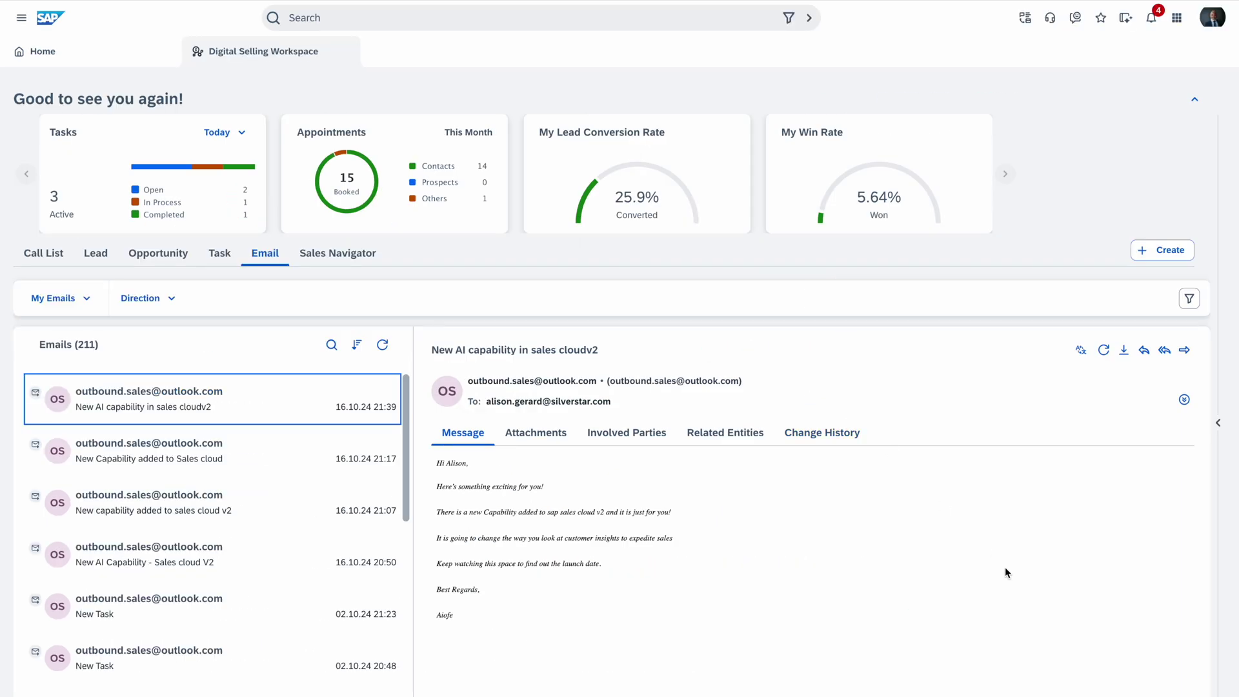
{"action": "left_click", "coordinate": [1218, 425]}
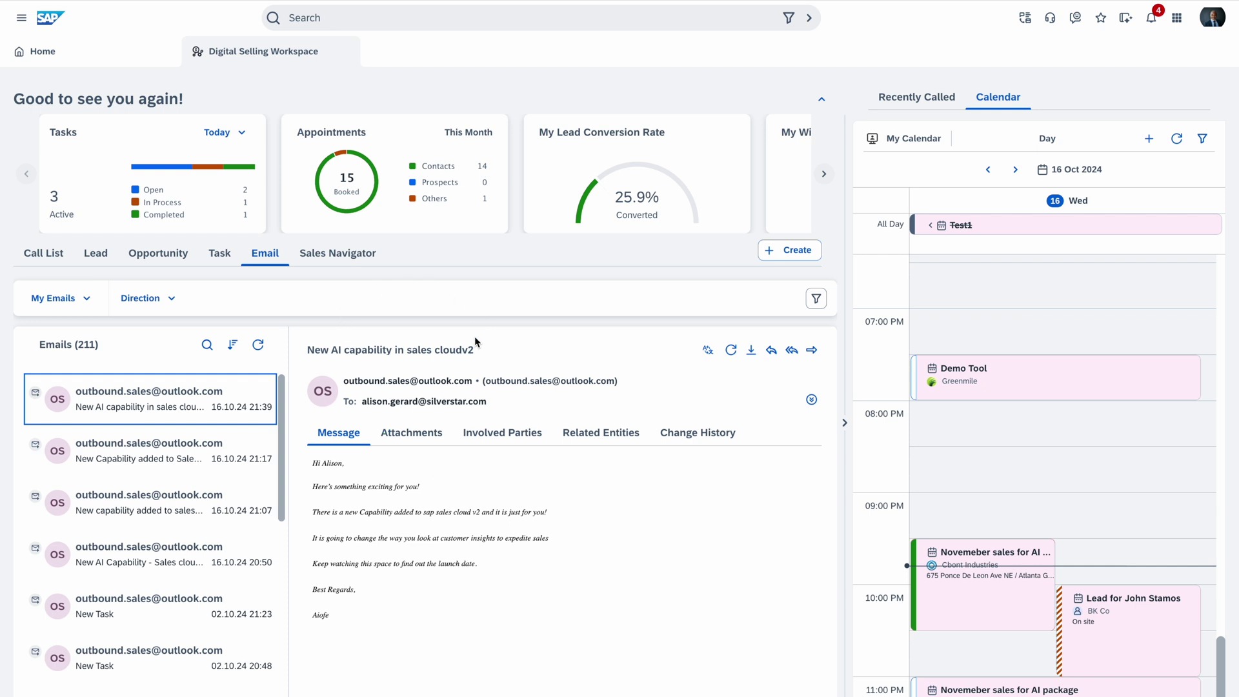
{"action": "left_click", "coordinate": [509, 434]}
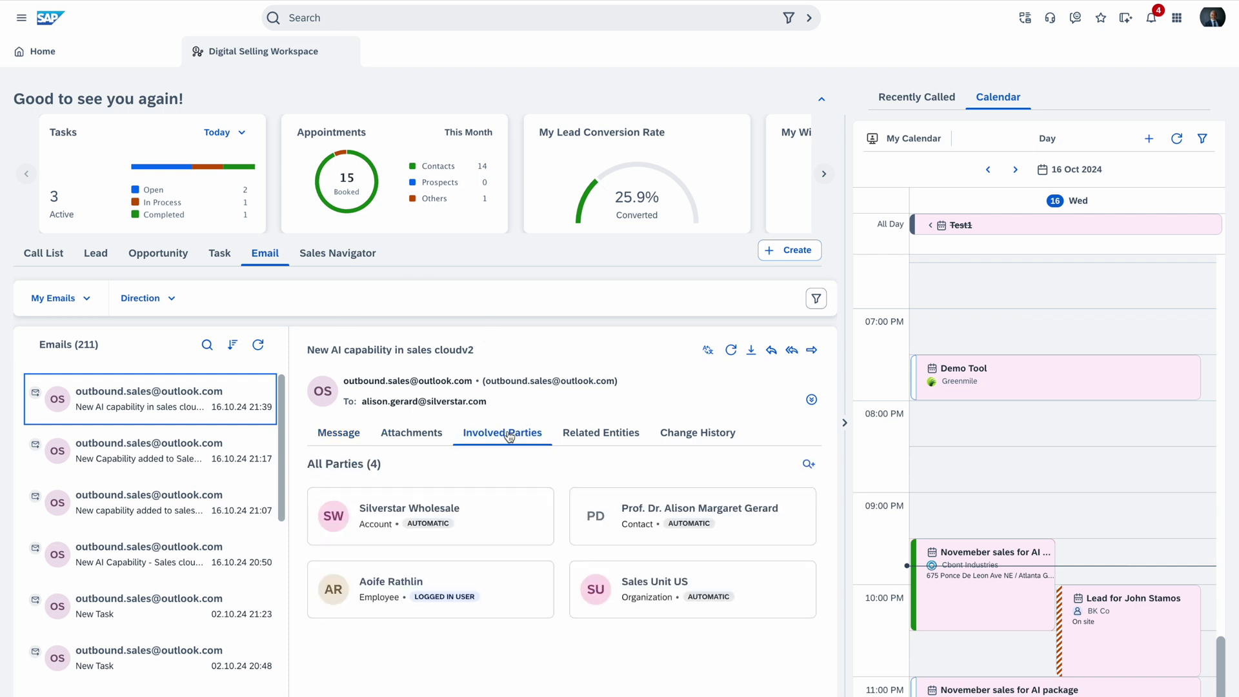
{"action": "left_click", "coordinate": [616, 434]}
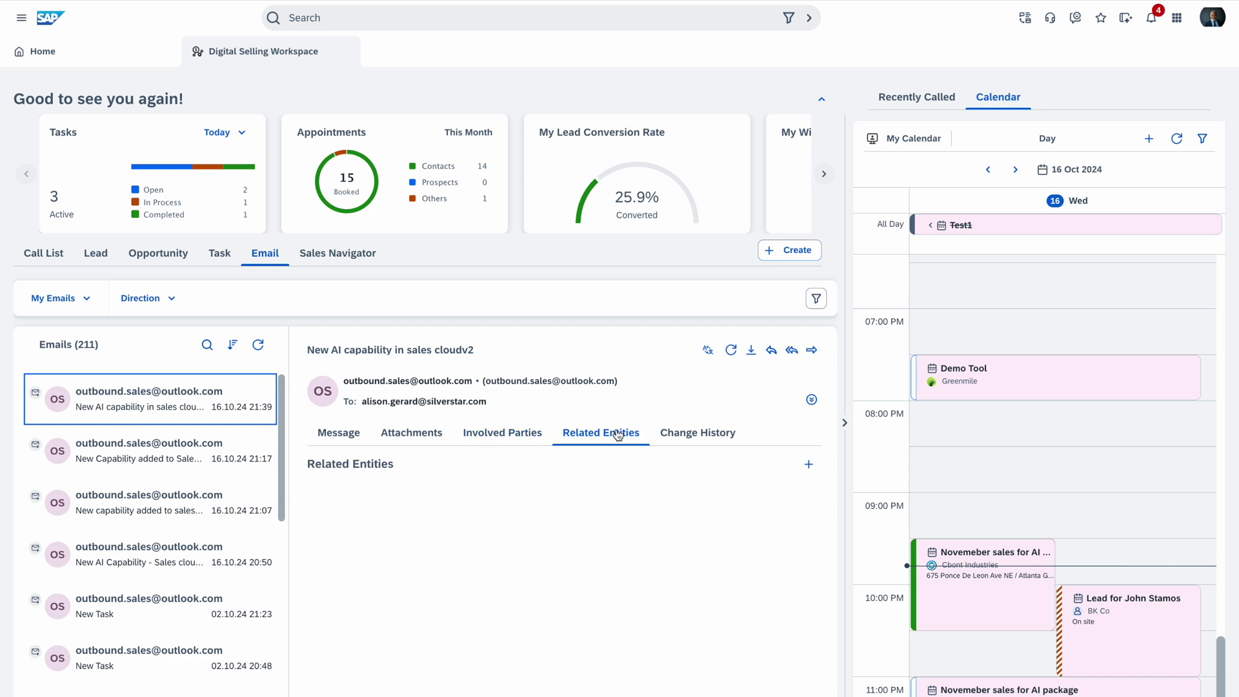
{"action": "left_click", "coordinate": [689, 445]}
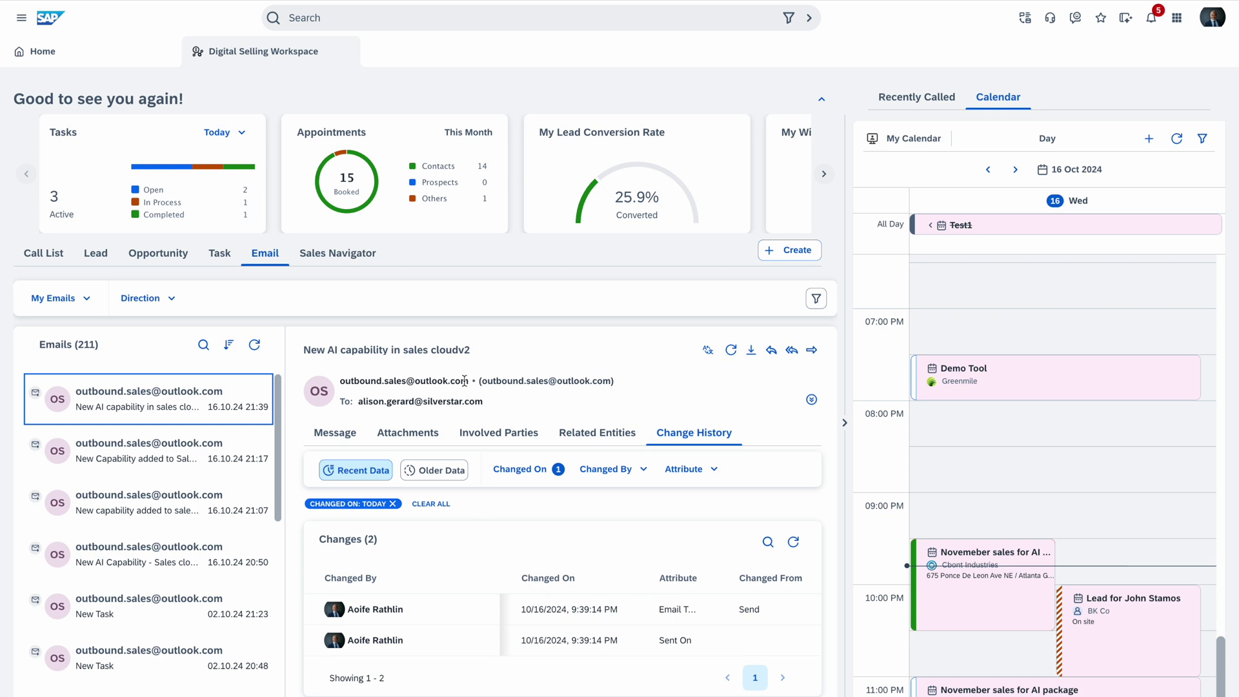
{"action": "left_click", "coordinate": [365, 255]}
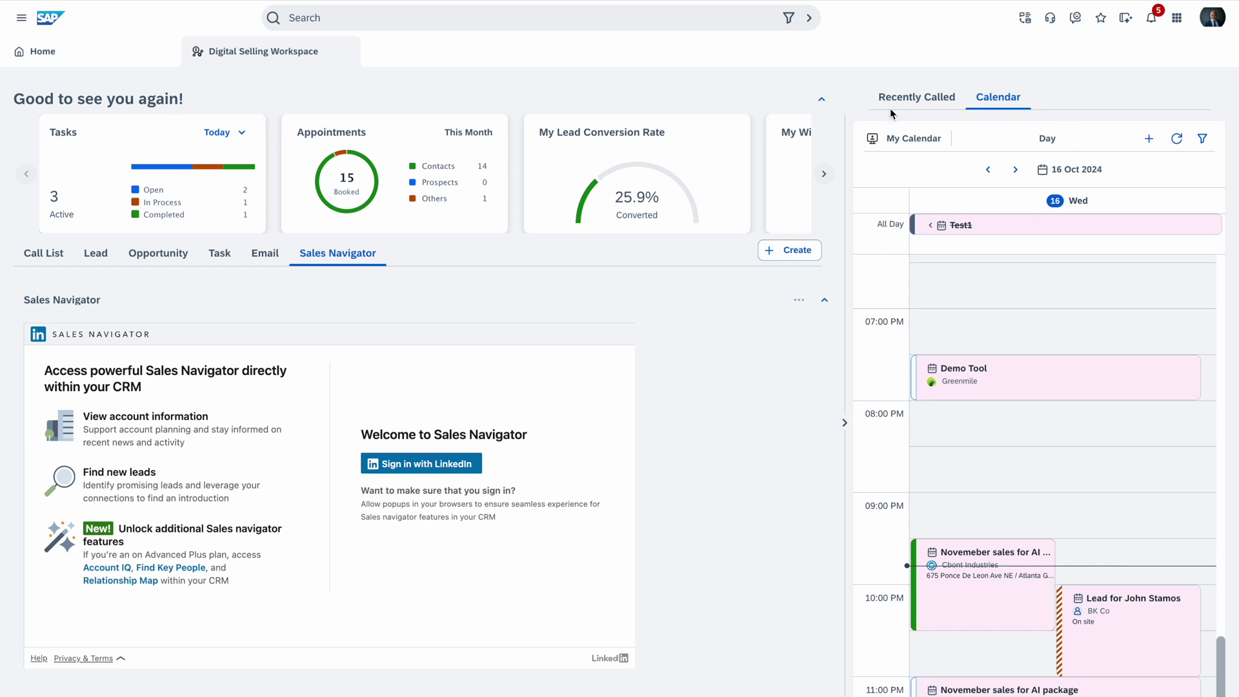
Start an adaptation session from the user profile menu.
{"action": "left_click", "coordinate": [1216, 21]}
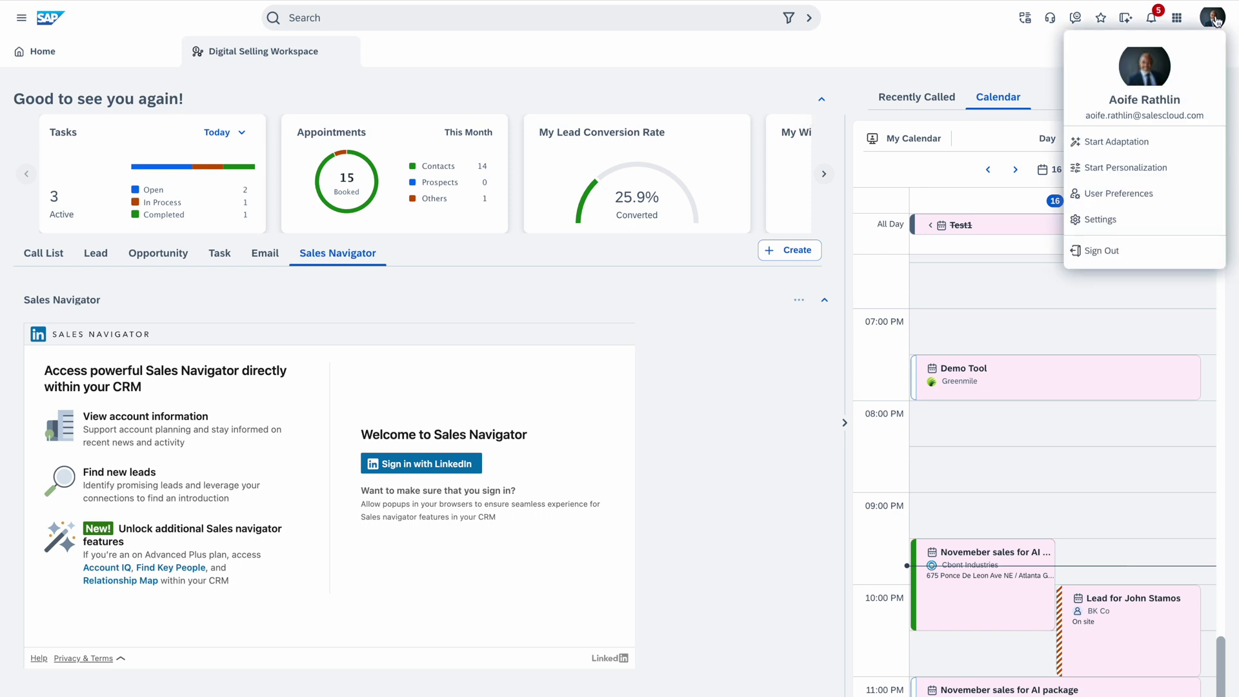
{"action": "left_click", "coordinate": [1130, 143]}
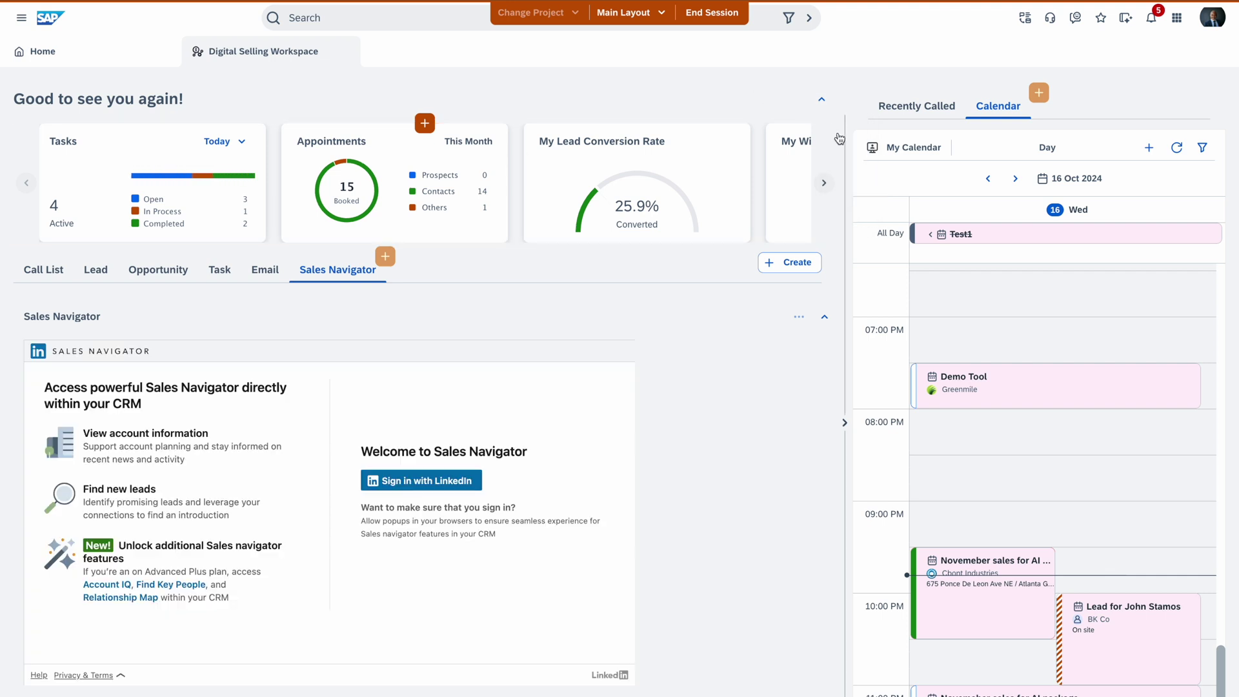
Inspect the side section's item list and add-section options without changing anything.
{"action": "left_click", "coordinate": [842, 137]}
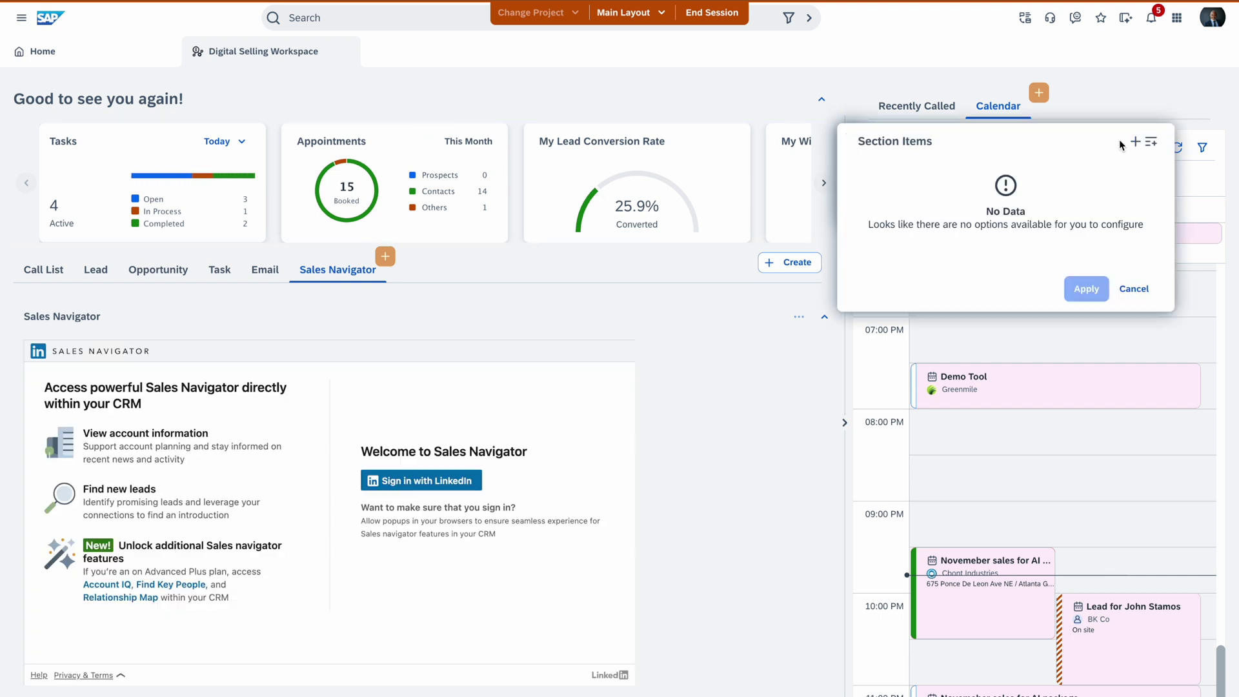
{"action": "left_click", "coordinate": [1135, 288]}
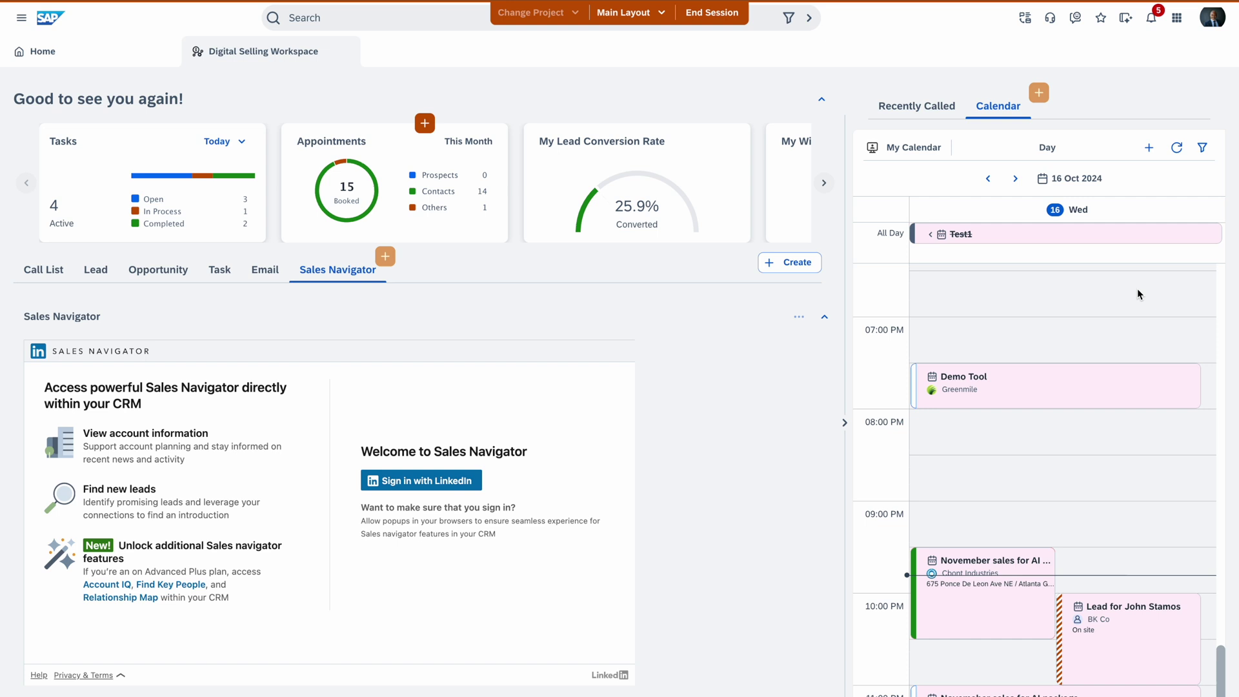
{"action": "left_click", "coordinate": [424, 124]}
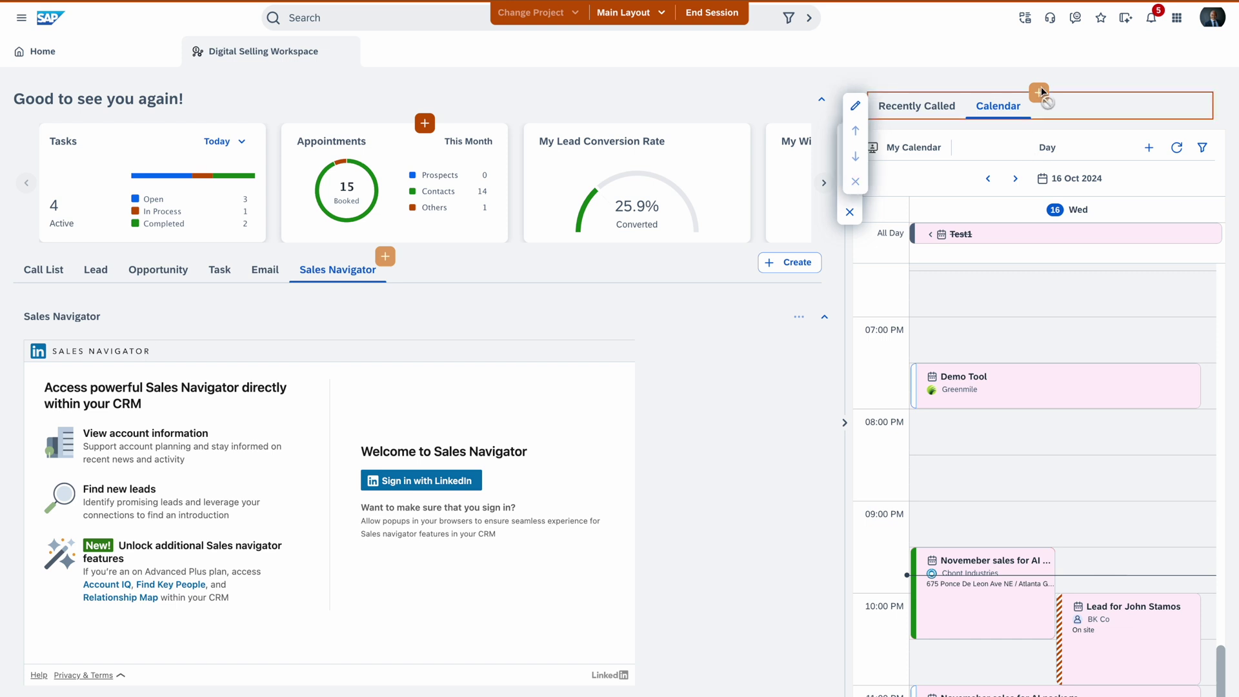
Move Recently Called below Calendar in the side panel tabs and apply.
{"action": "left_click", "coordinate": [855, 105]}
{"action": "left_click_drag", "start_coordinate": [686, 148], "coordinate": [686, 173]}
{"action": "left_click", "coordinate": [782, 317]}
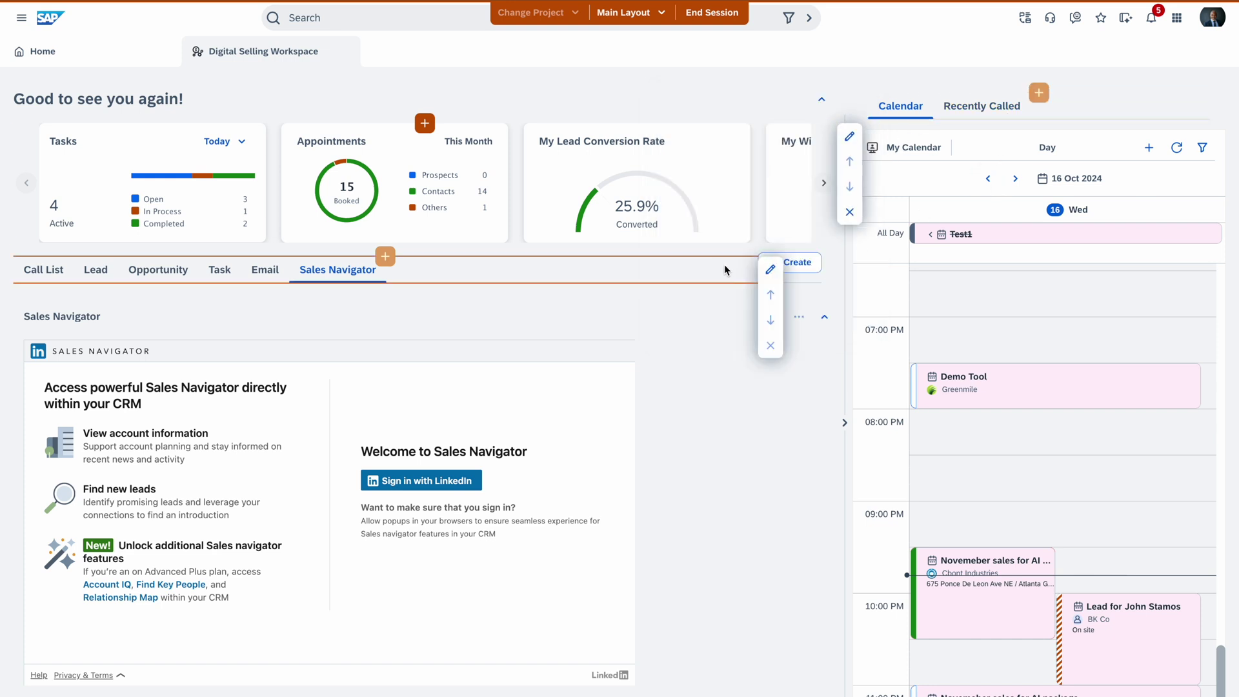
Create a main tab named ExternalApp, apply it, and open the new tab.
{"action": "left_click", "coordinate": [770, 269]}
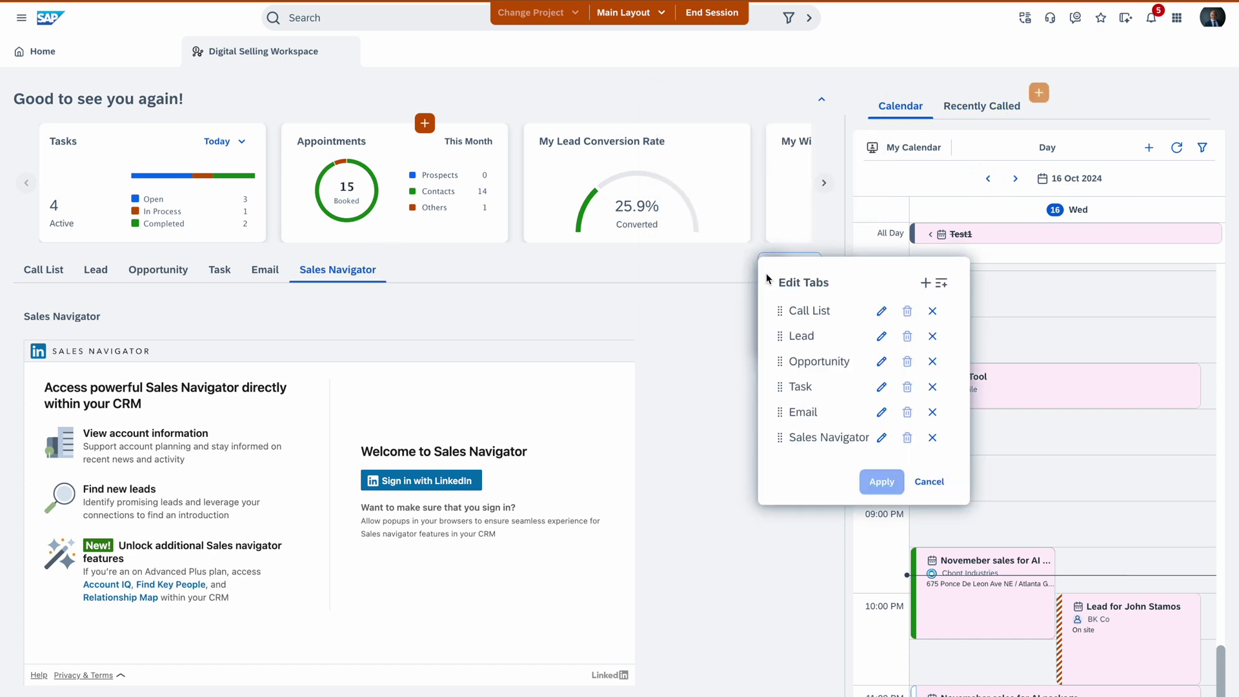
{"action": "left_click", "coordinate": [925, 283]}
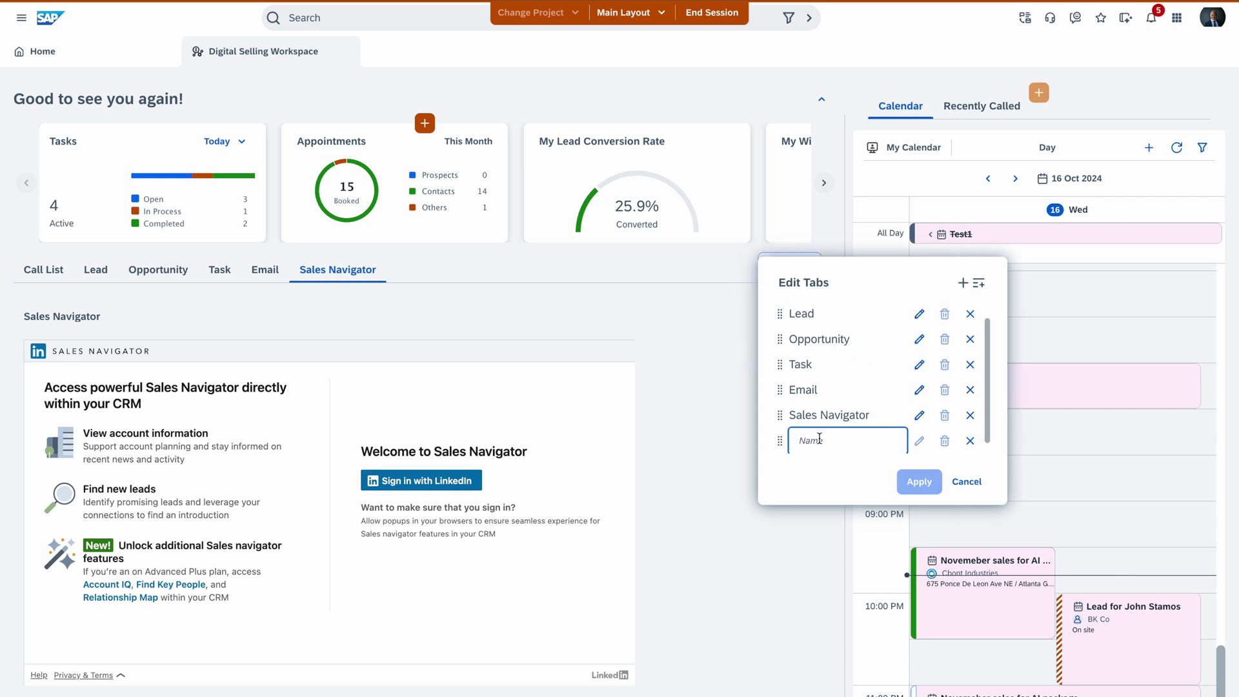
{"action": "type", "text": "ExternalApp"}
{"action": "left_click", "coordinate": [898, 459]}
{"action": "left_click", "coordinate": [882, 484]}
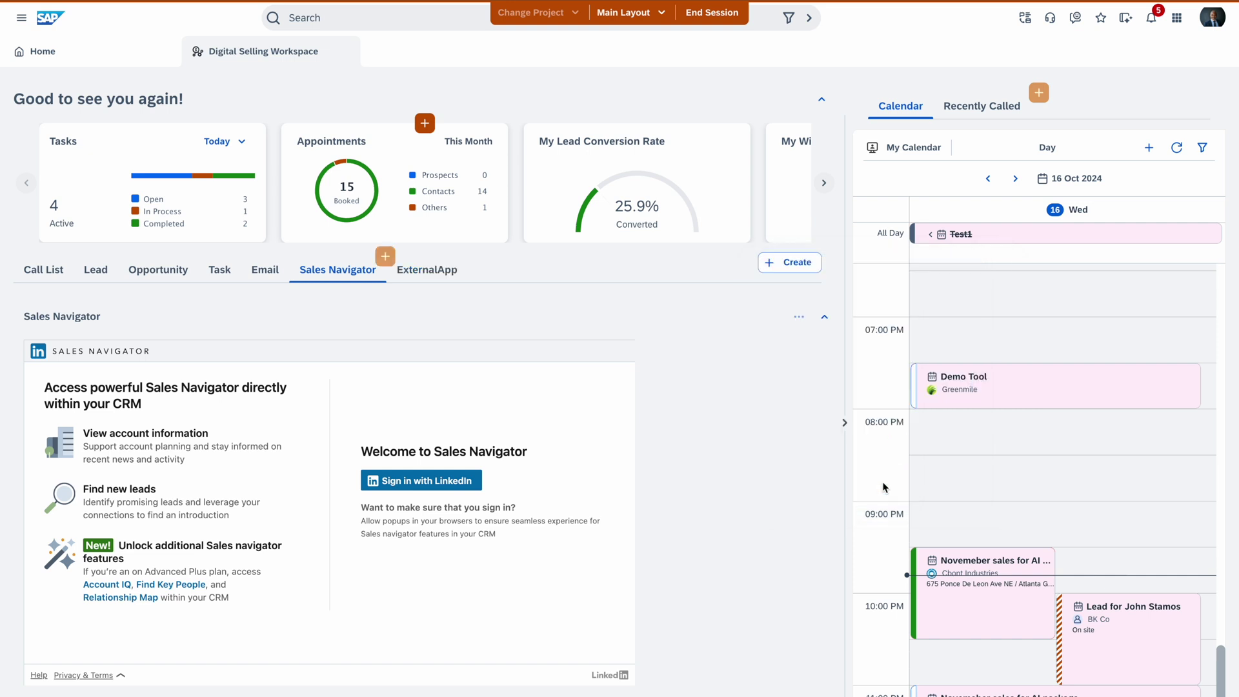
{"action": "left_click", "coordinate": [426, 271]}
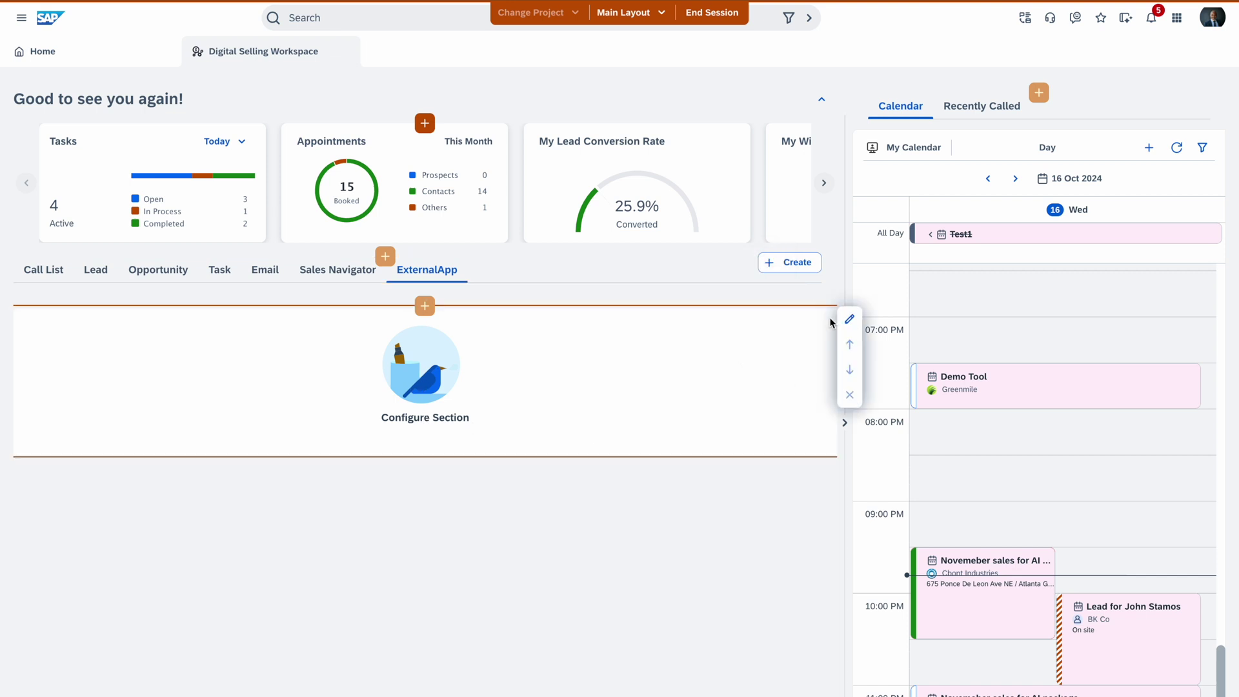
Embed the CPQ mashup at full height in ExternalApp, then end the adaptation session.
{"action": "left_click", "coordinate": [844, 319]}
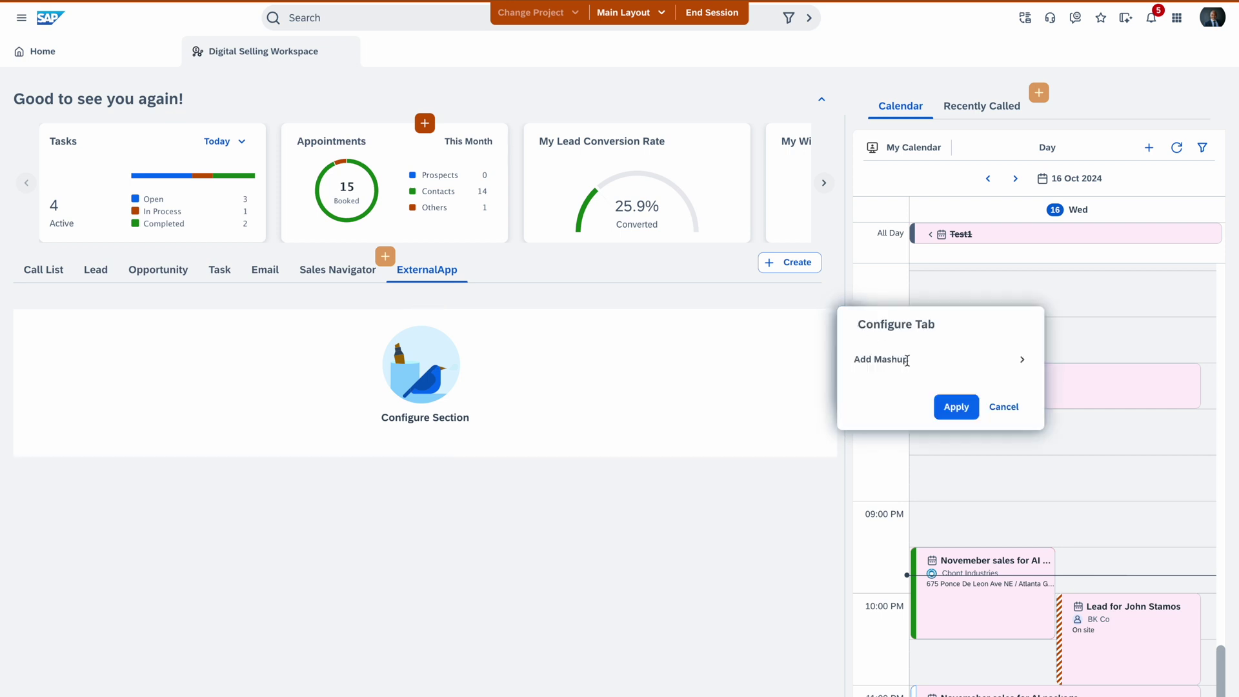
{"action": "left_click", "coordinate": [1018, 360]}
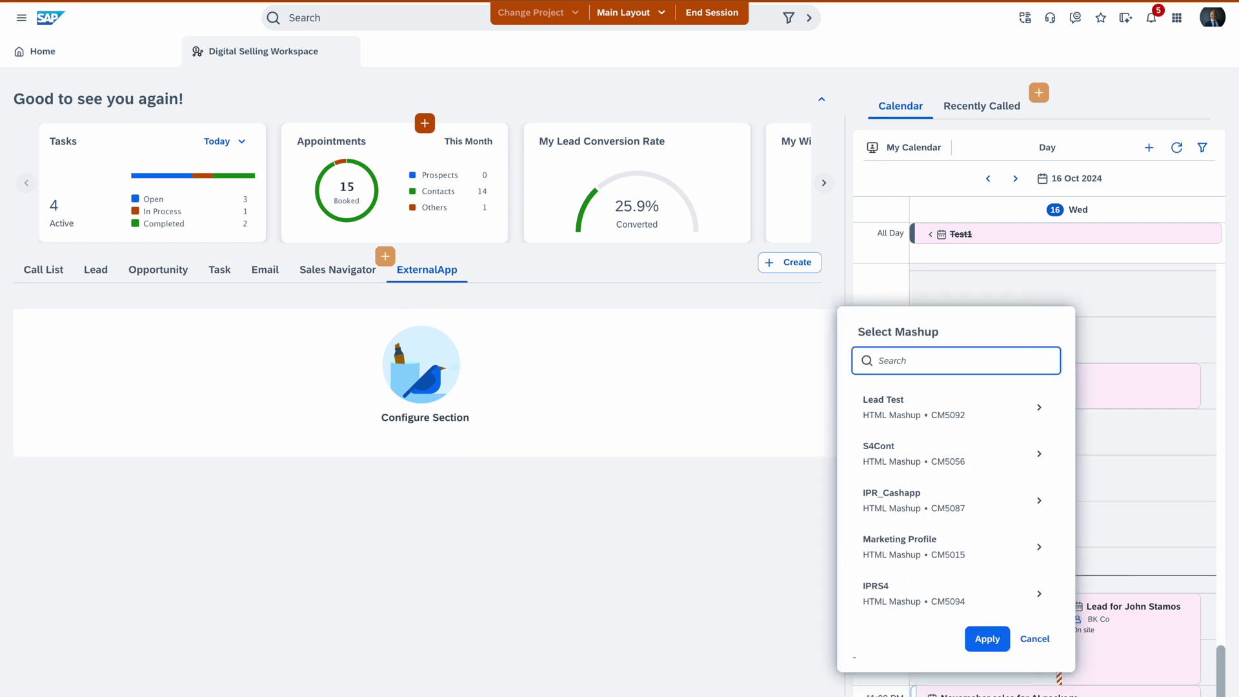
{"action": "type", "text": "cpq"}
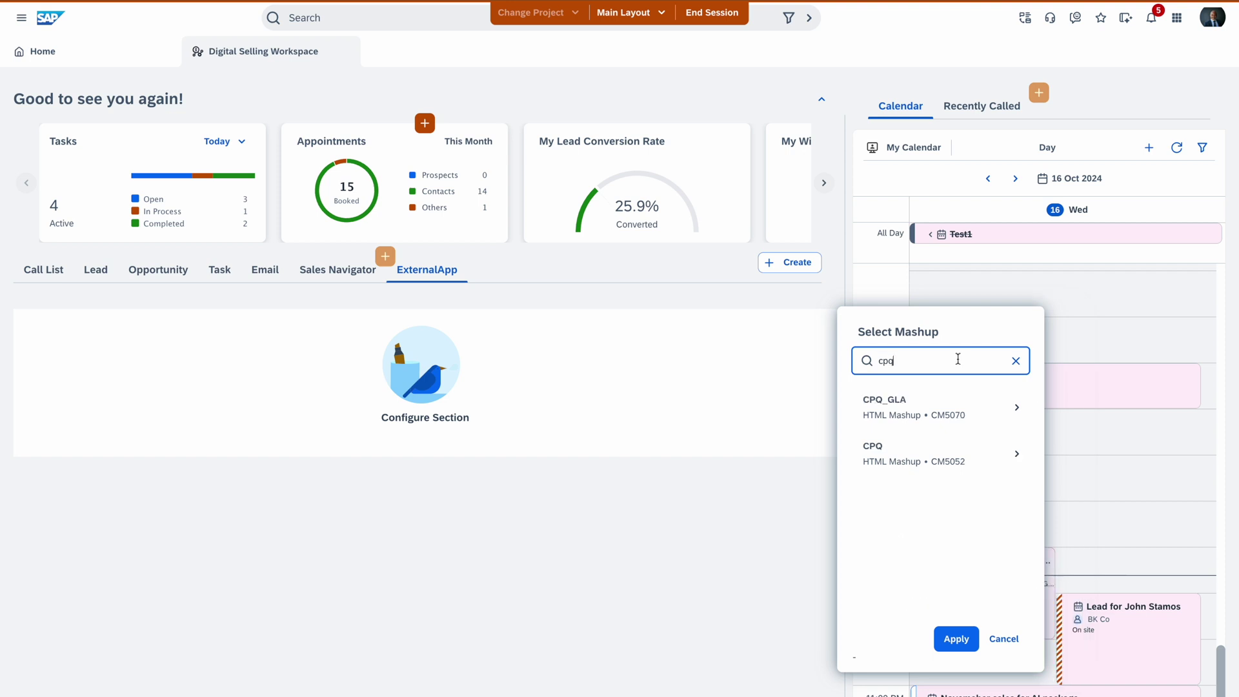
{"action": "left_click", "coordinate": [918, 452]}
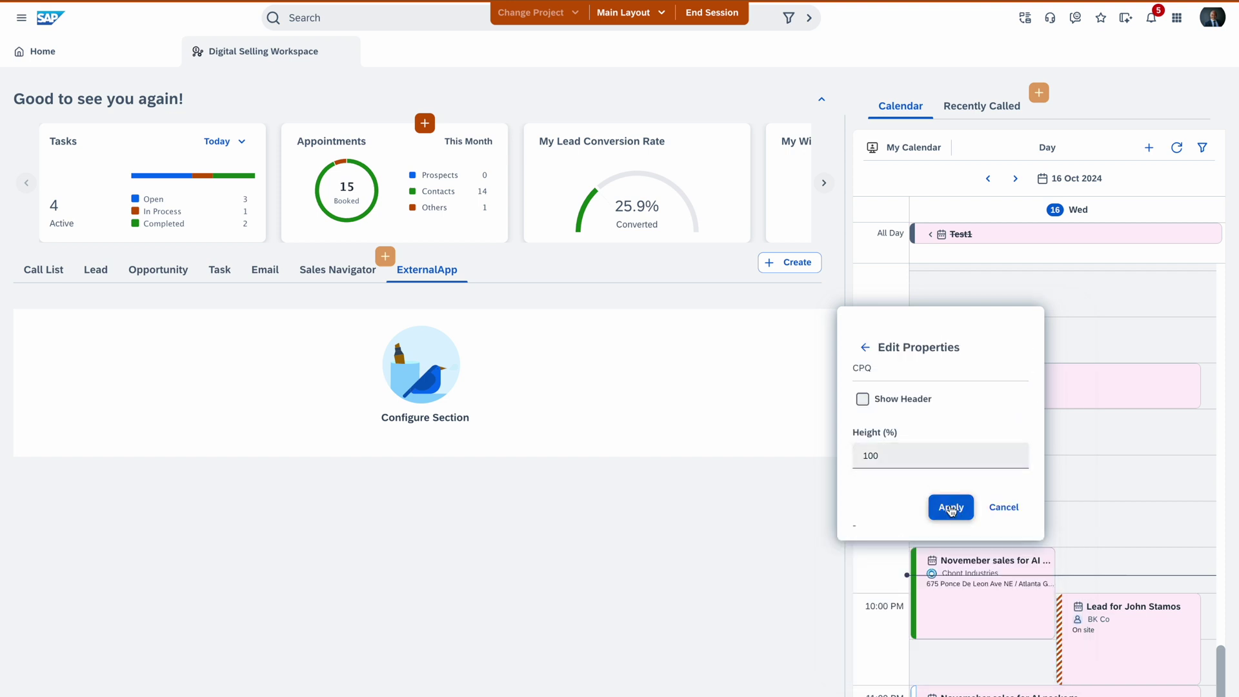
{"action": "left_click", "coordinate": [949, 508]}
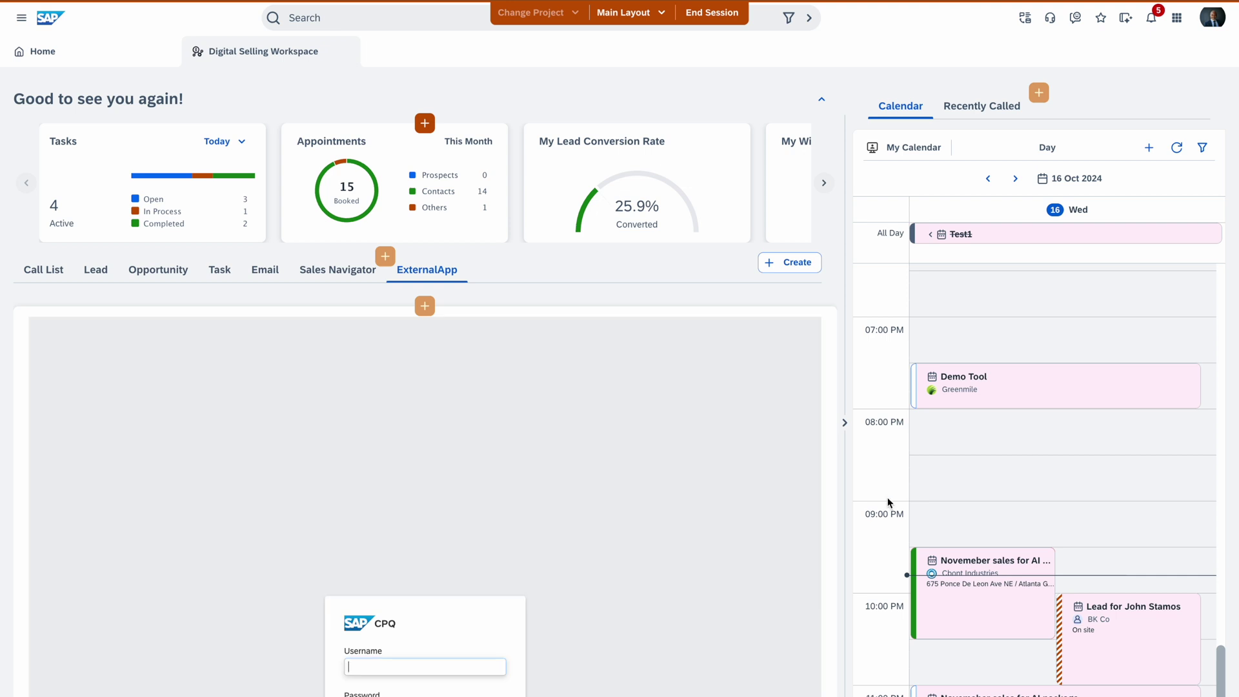
{"action": "mouse_move", "coordinate": [641, 664]}
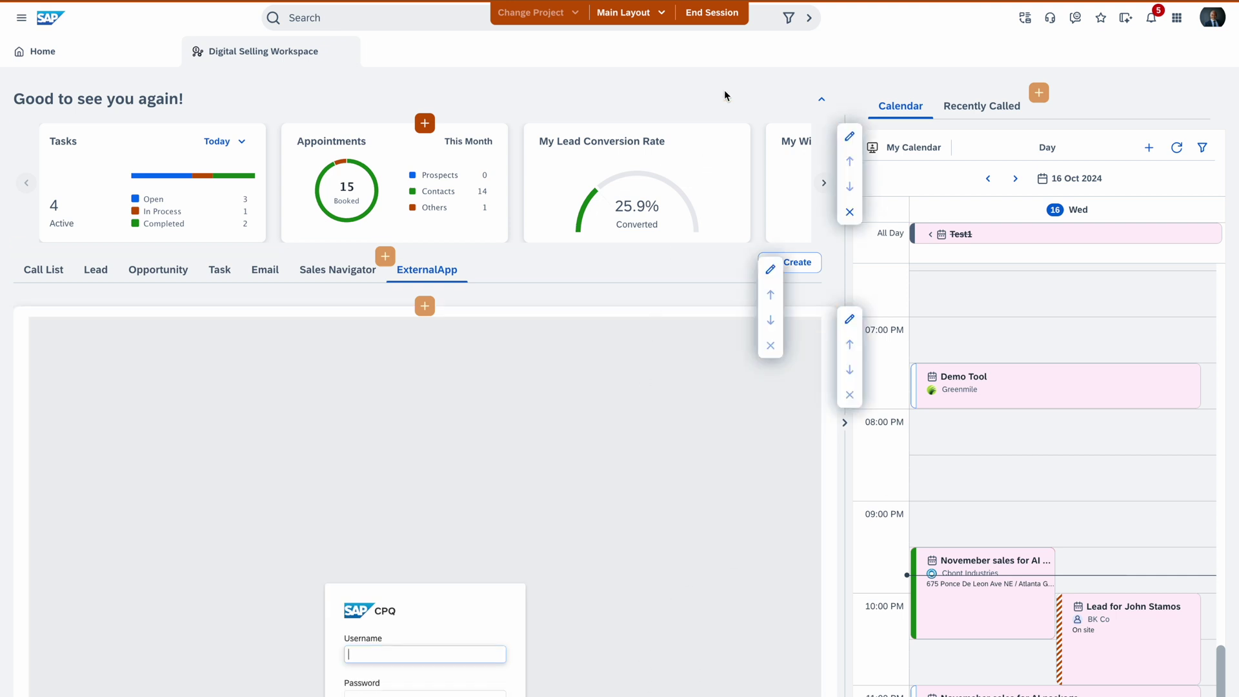
{"action": "left_click", "coordinate": [716, 14]}
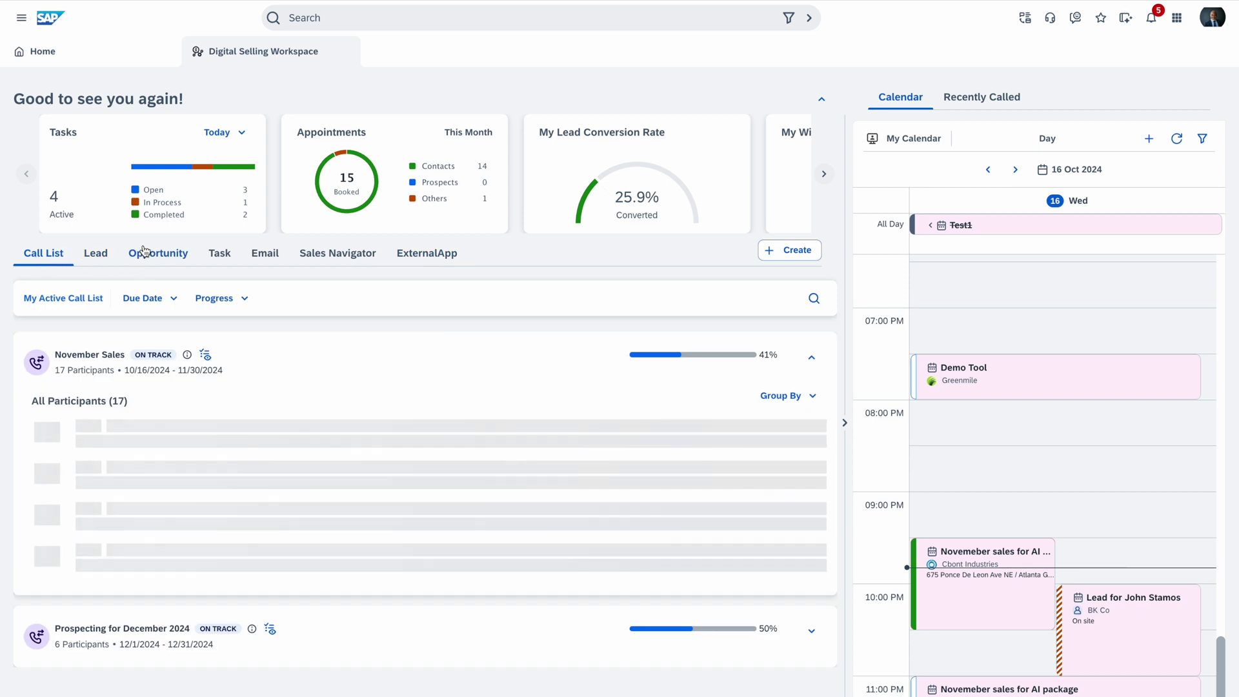
Check that the ExternalApp tab shows the embedded SAP CPQ sign-in page, then view the calendar's new-entry options.
{"action": "left_click", "coordinate": [430, 261]}
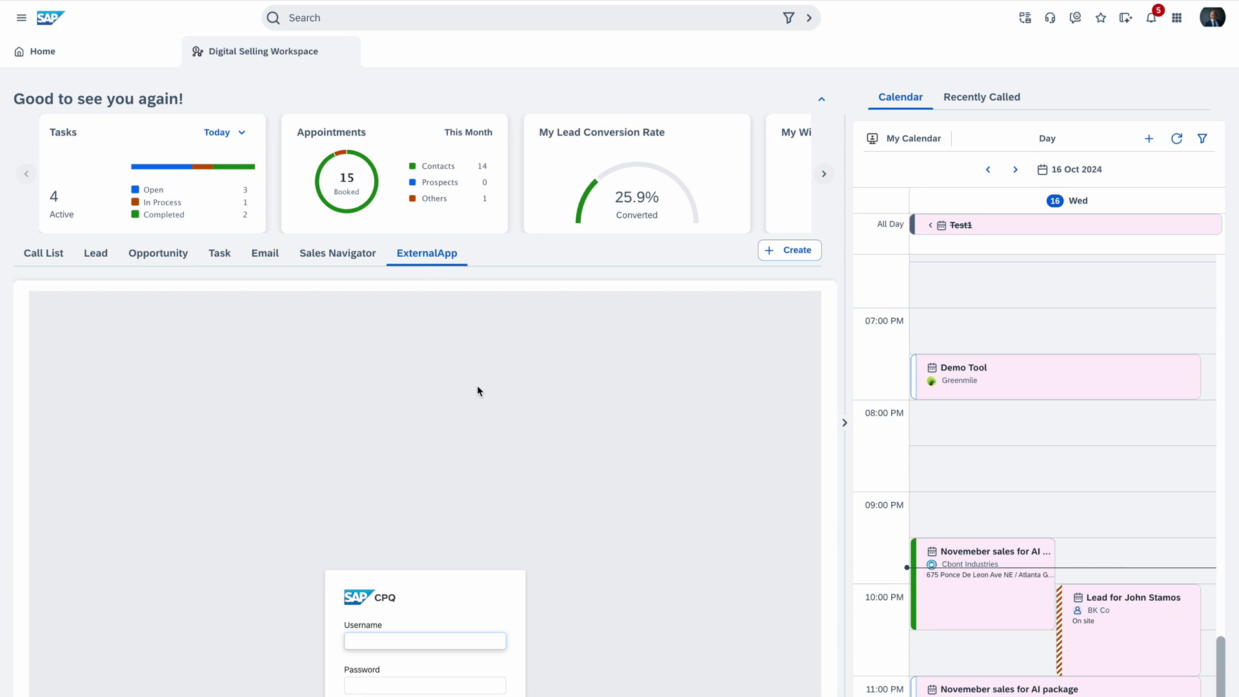
{"action": "scroll", "coordinate": [1086, 405], "scroll_direction": "up", "scroll_amount": 2}
{"action": "scroll", "coordinate": [1085, 405], "scroll_direction": "down", "scroll_amount": 1}
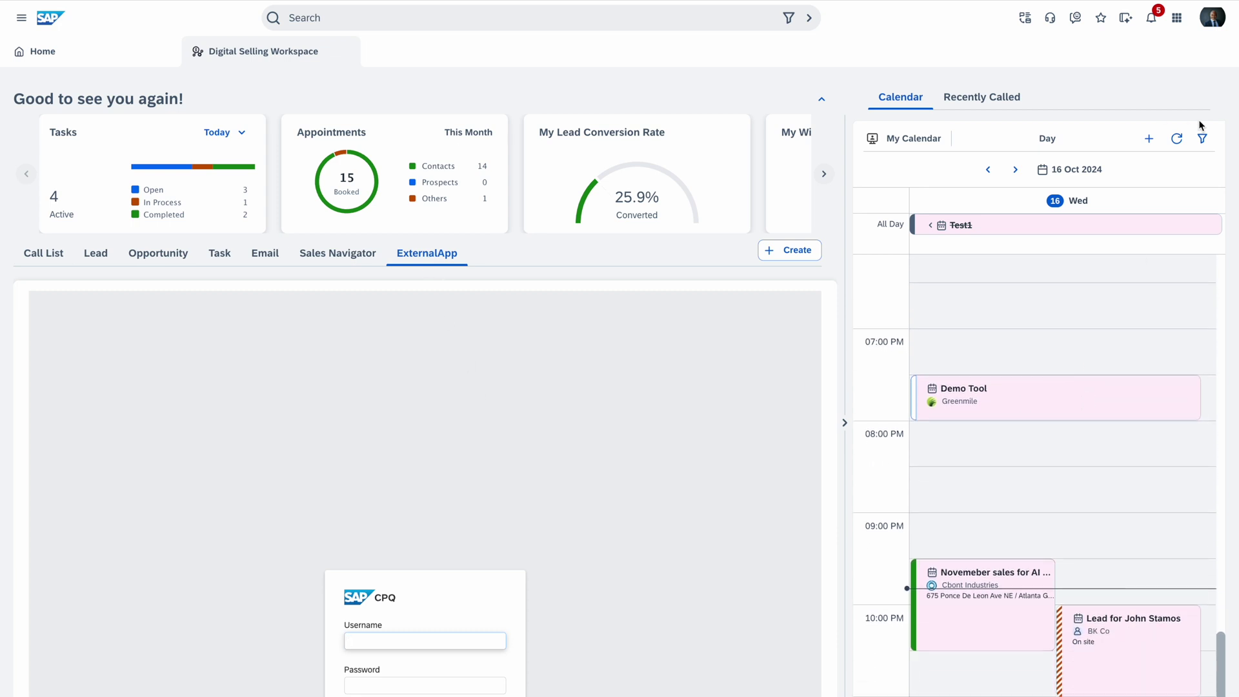
{"action": "left_click", "coordinate": [1151, 142]}
{"action": "left_click", "coordinate": [1151, 144]}
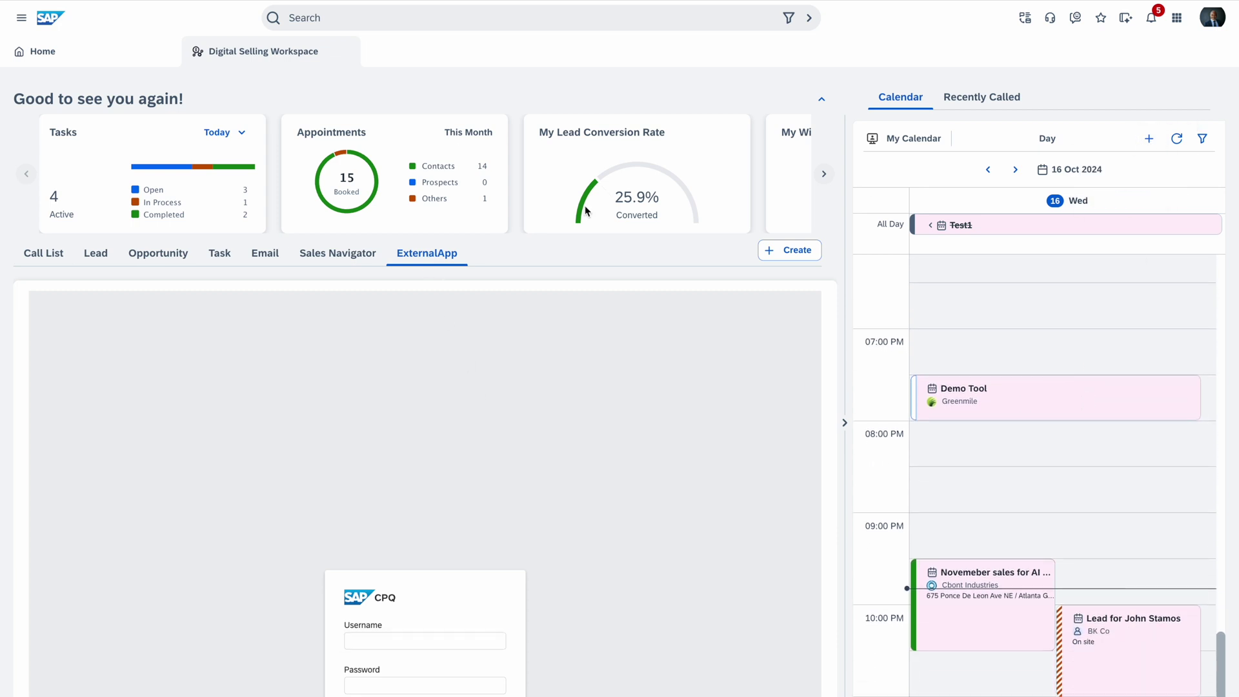
Show the Opportunity list full-width with the calendar panel collapsed, briefly opening and closing the Sinch panel.
{"action": "left_click", "coordinate": [159, 255]}
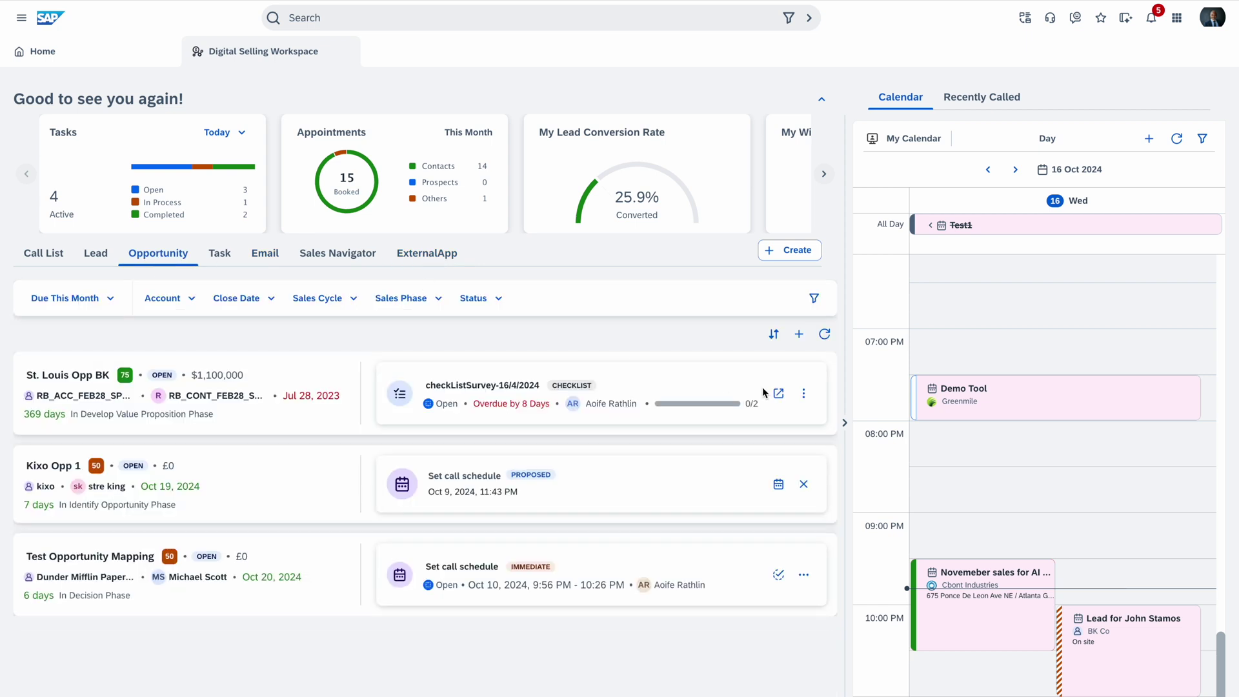
{"action": "left_click", "coordinate": [847, 436]}
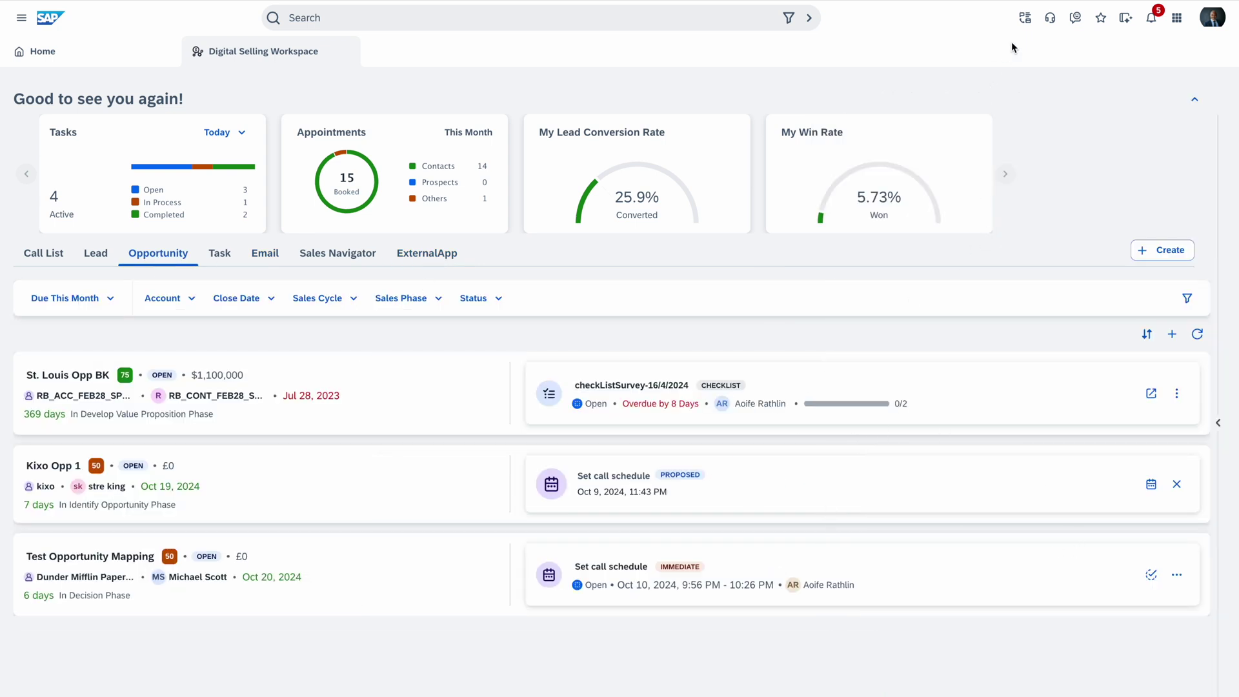
{"action": "left_click", "coordinate": [1025, 18]}
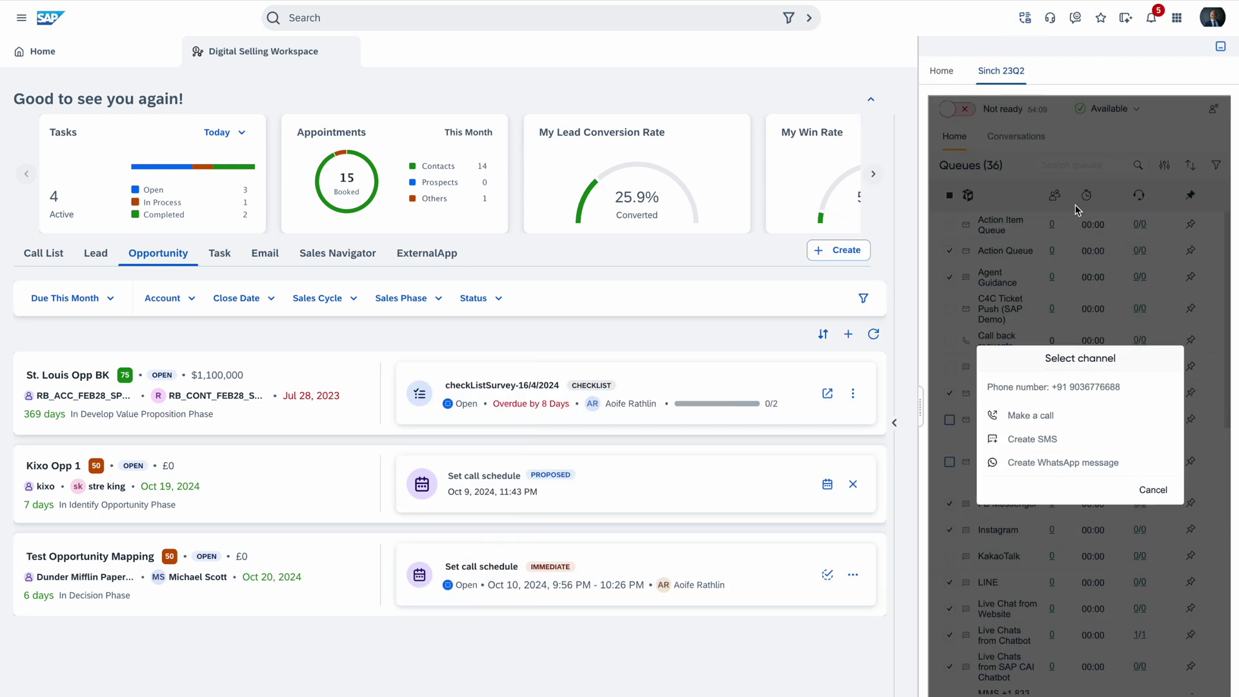
{"action": "left_click", "coordinate": [1220, 47]}
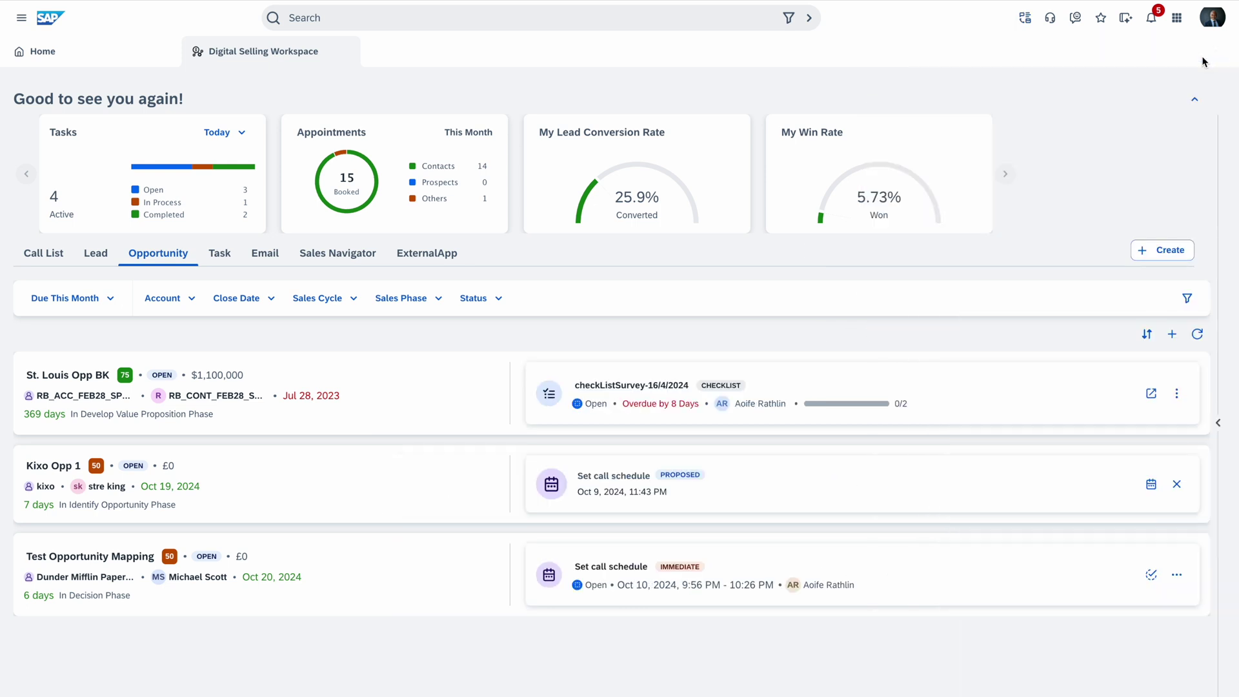